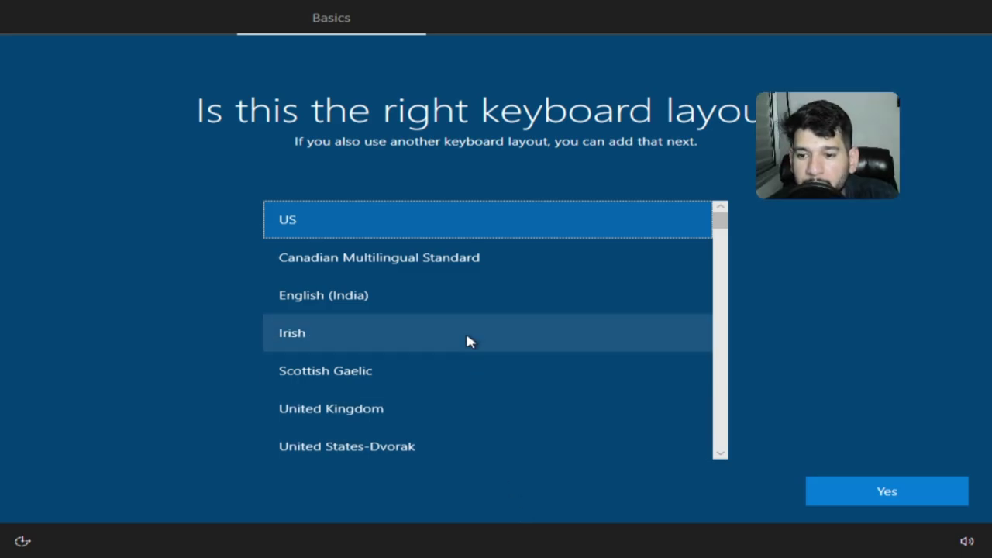
Step: Set the keyboard layout to Portuguese (Brazil ABNT2) and skip adding a second layout
scroll(466, 339, "down", 2)
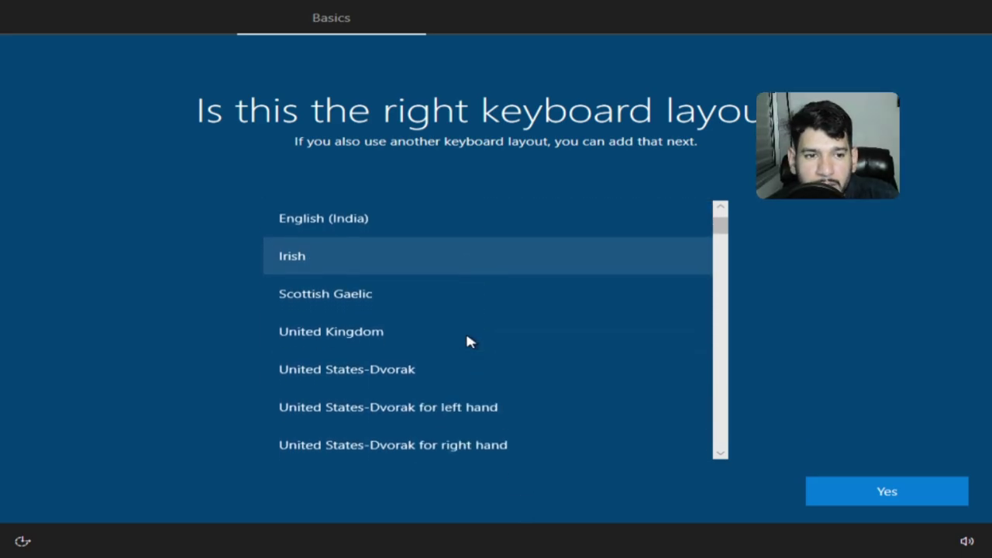
scroll(468, 341, "down", 8)
scroll(468, 341, "down", 15)
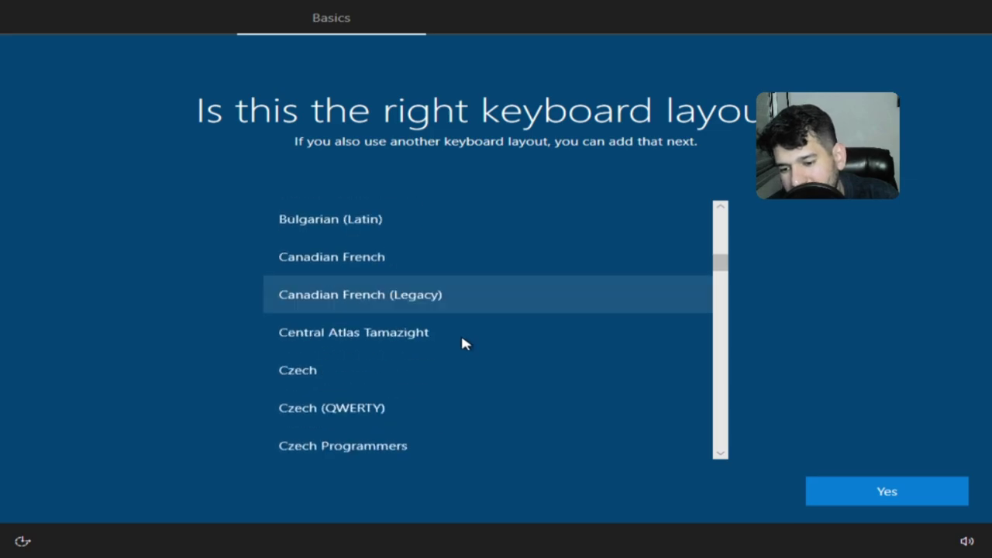
scroll(463, 360, "down", 3)
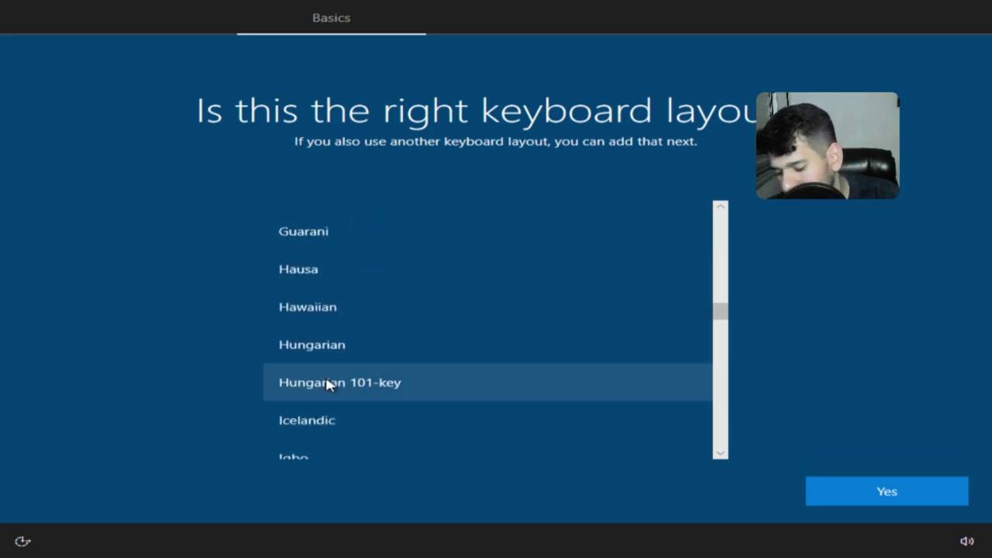
scroll(354, 353, "down", 10)
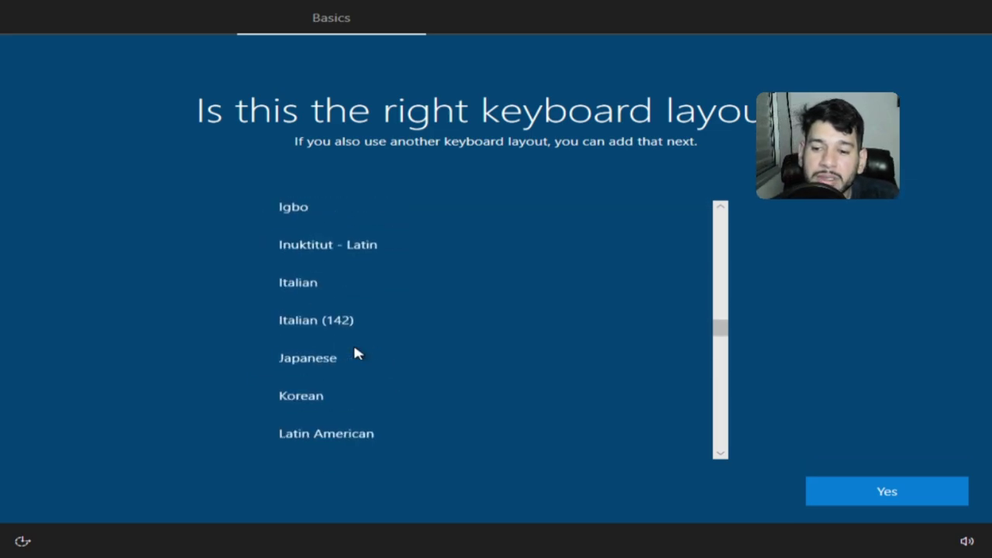
scroll(377, 350, "down", 3)
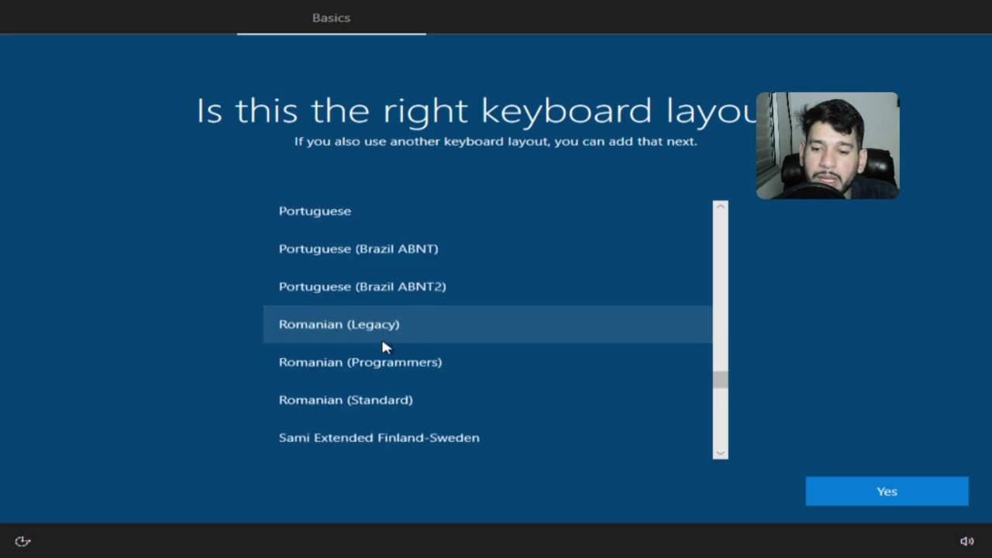
left_click(470, 289)
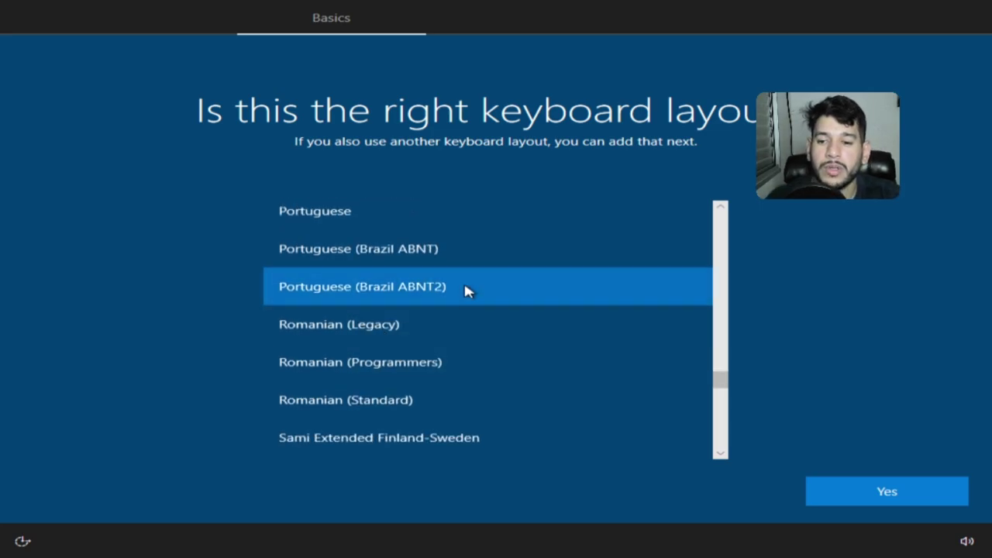
left_click(836, 486)
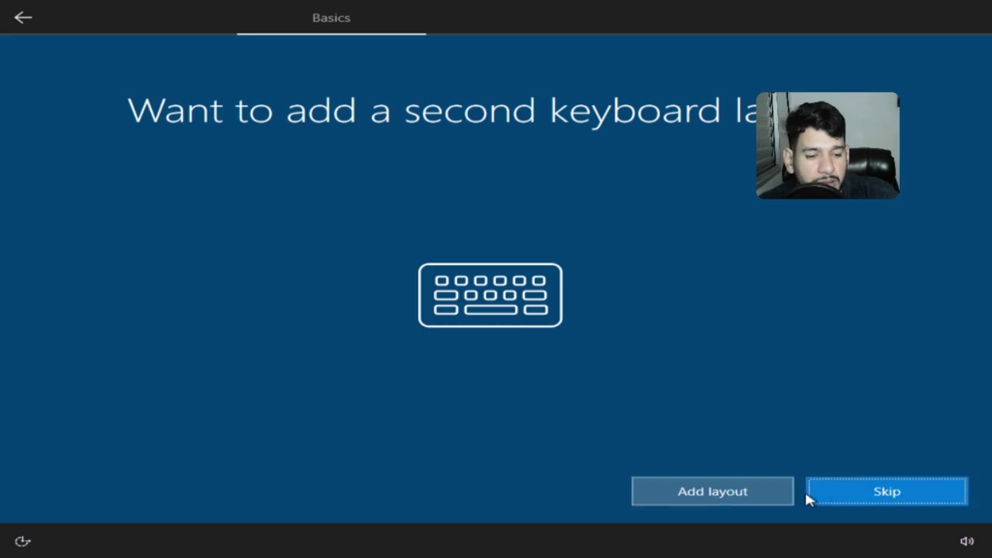
left_click(877, 501)
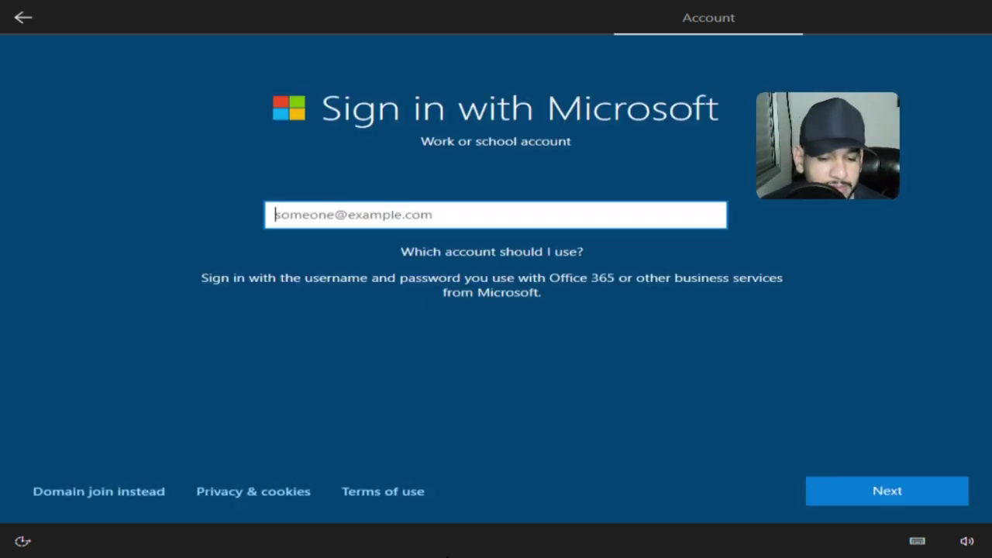
Step: Choose domain join instead of a Microsoft account and create the local account "user" with a blank password
left_click(82, 500)
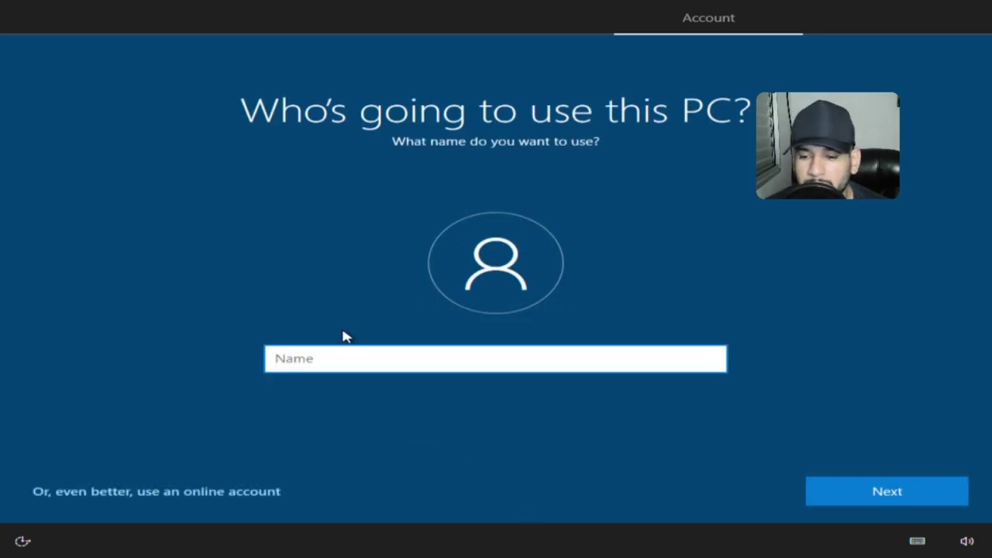
type("user")
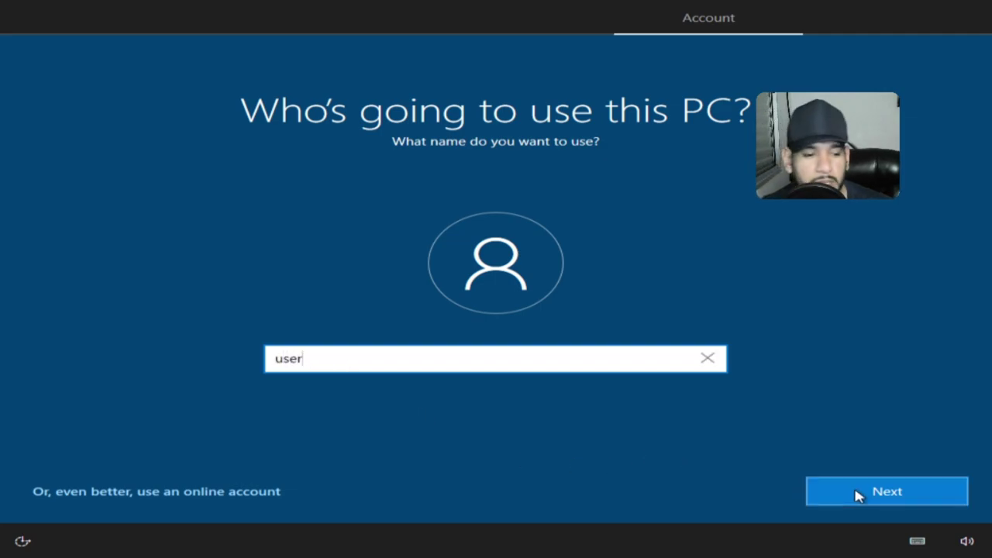
left_click(855, 494)
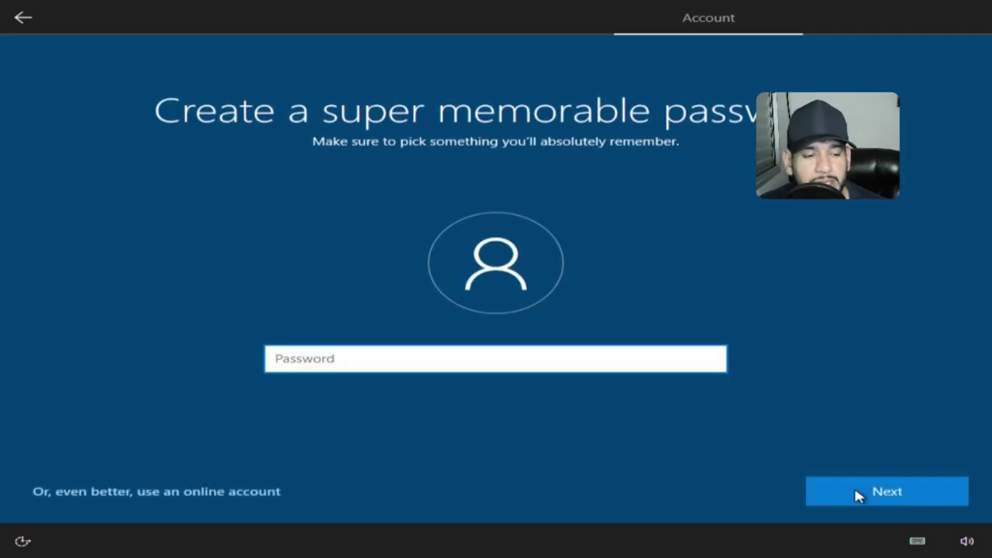
left_click(891, 500)
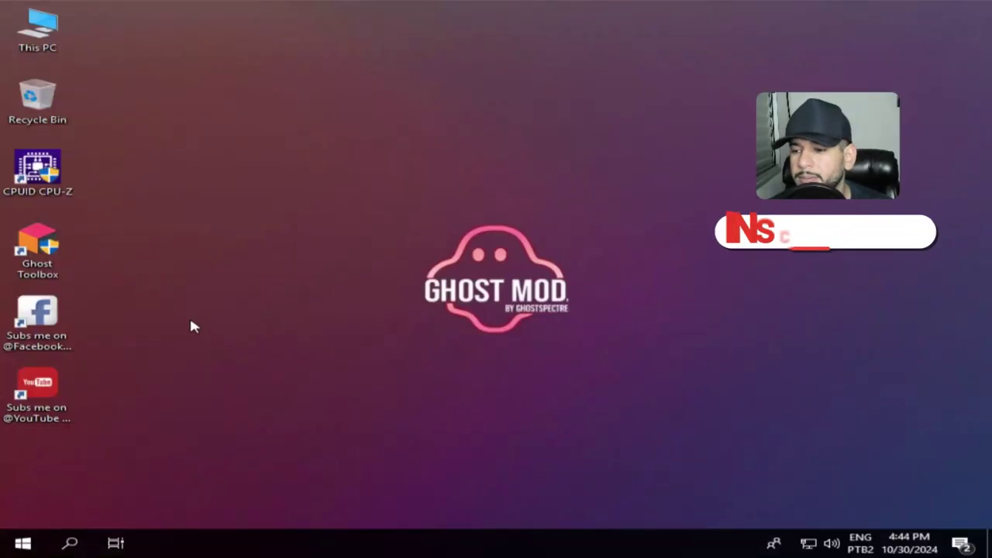
Step: Examine the running processes and the CPU and memory performance in Task Manager, and close it
right_click(239, 546)
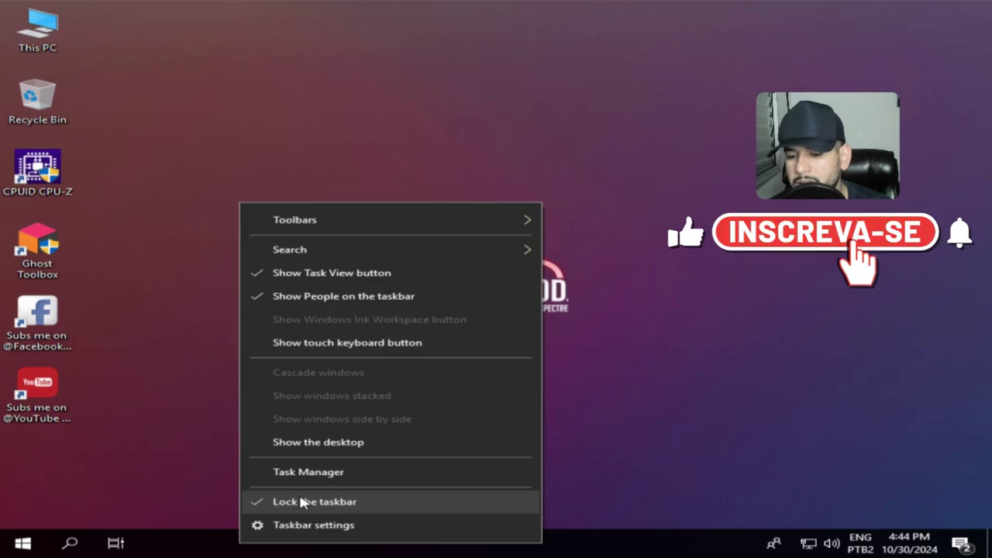
left_click(324, 473)
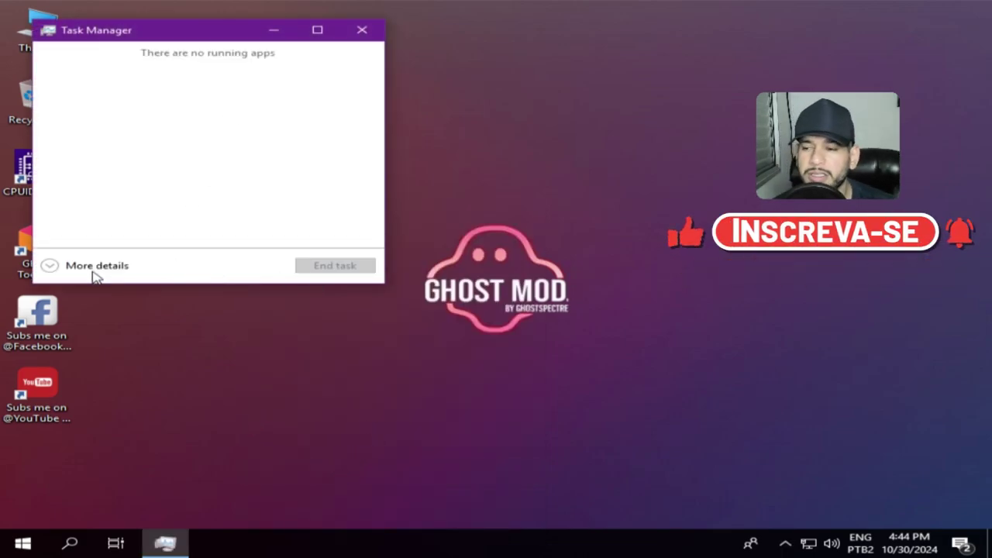
left_click(48, 265)
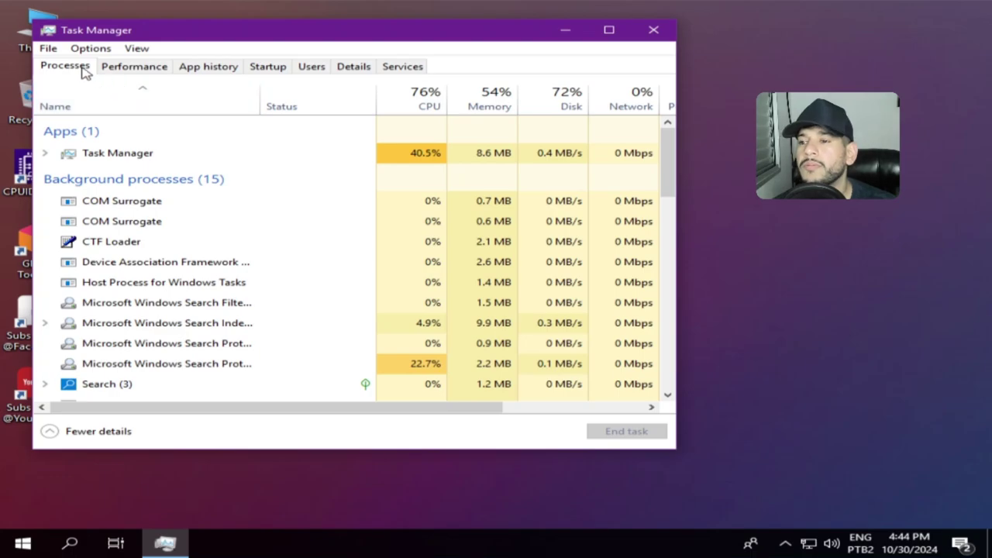
left_click(136, 69)
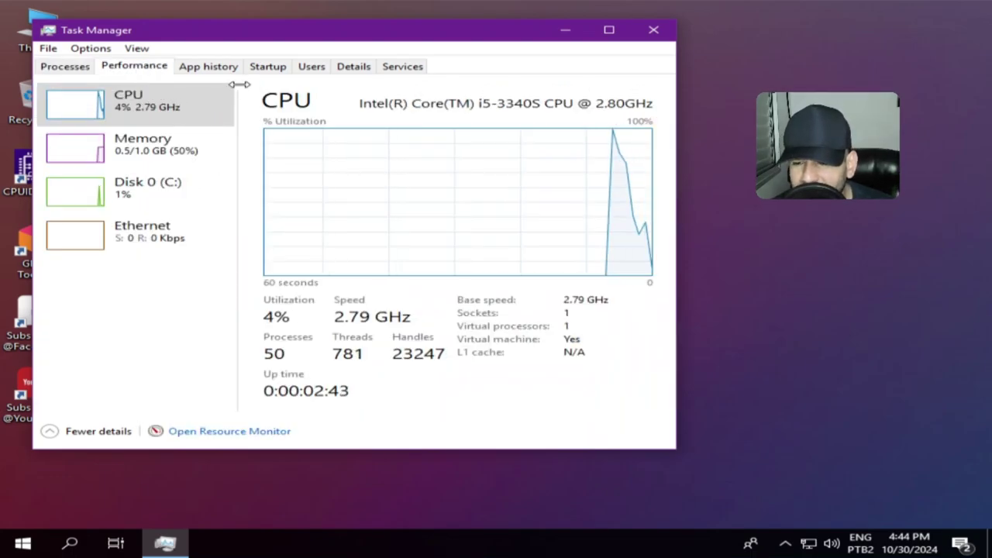
left_click(201, 151)
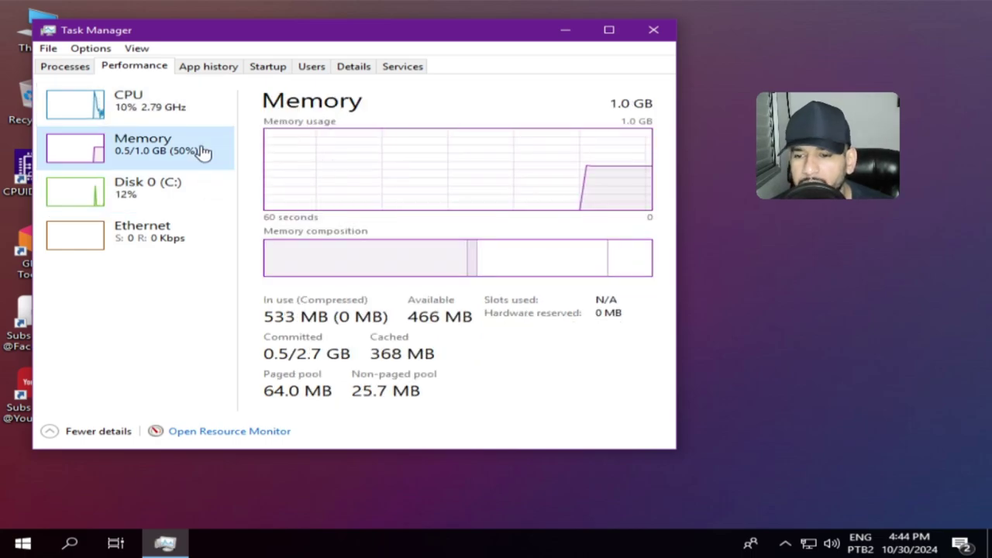
left_click(653, 34)
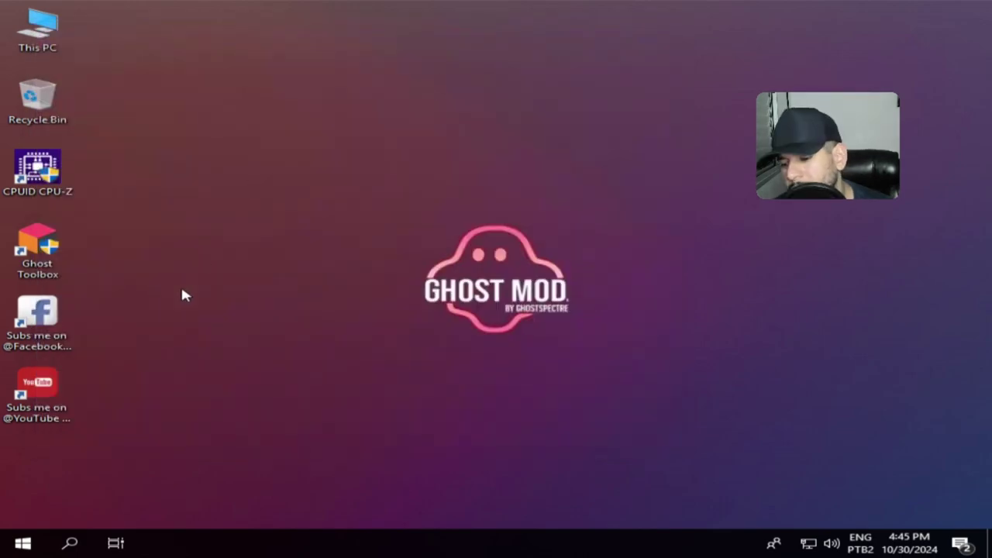
left_click(22, 544)
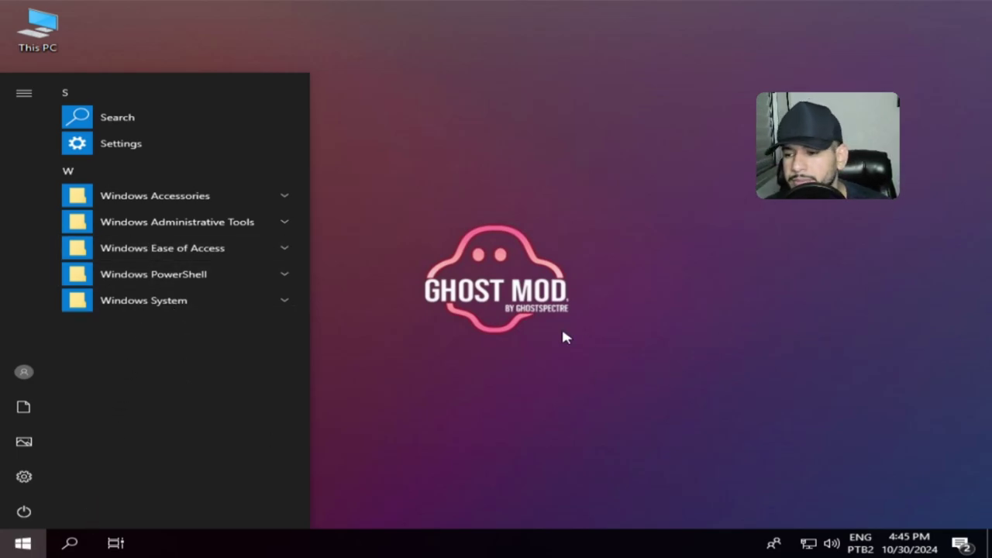
left_click(358, 387)
Step: Open File Explorer and check the used and free space in the properties of Local Disk (C:)
key("super+e")
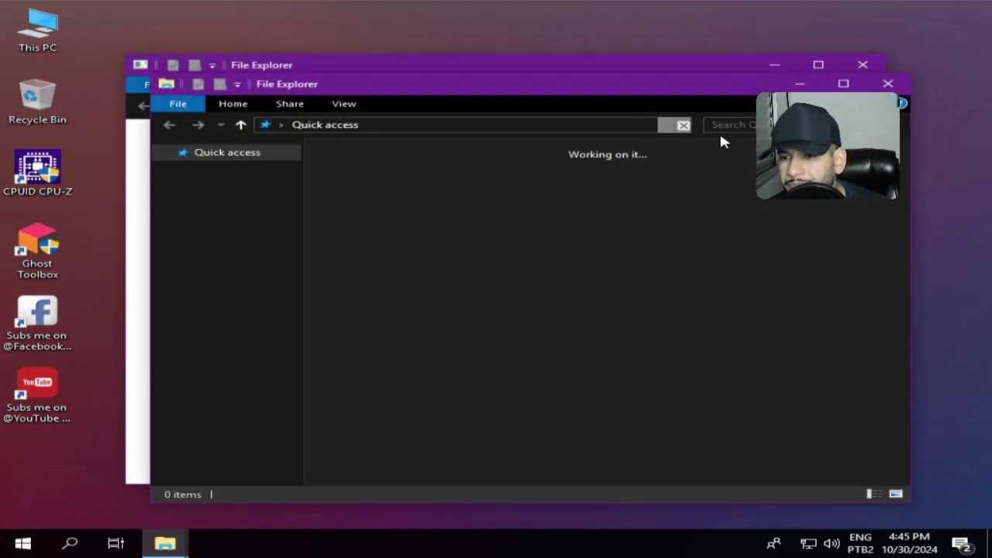
left_click(137, 231)
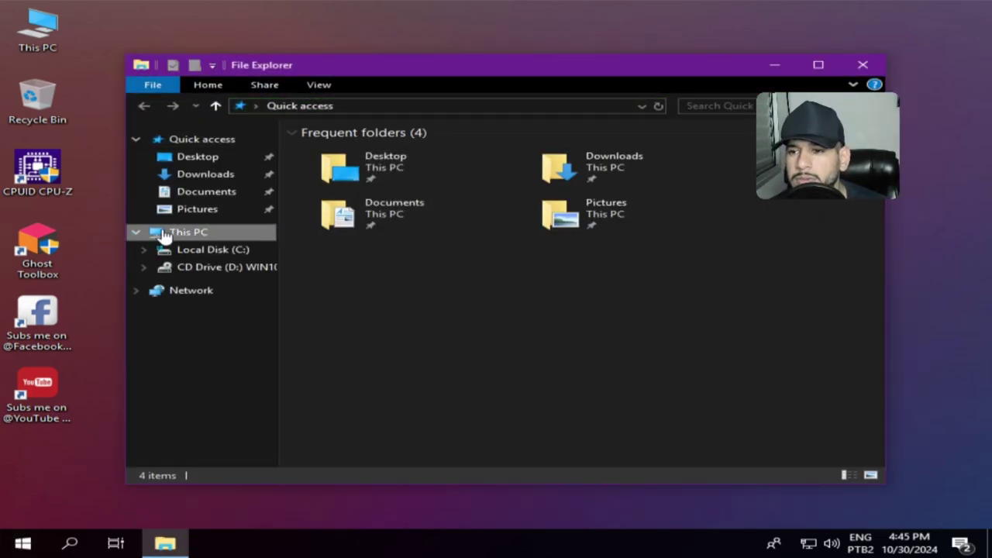
left_click(220, 252)
key("alt+Return")
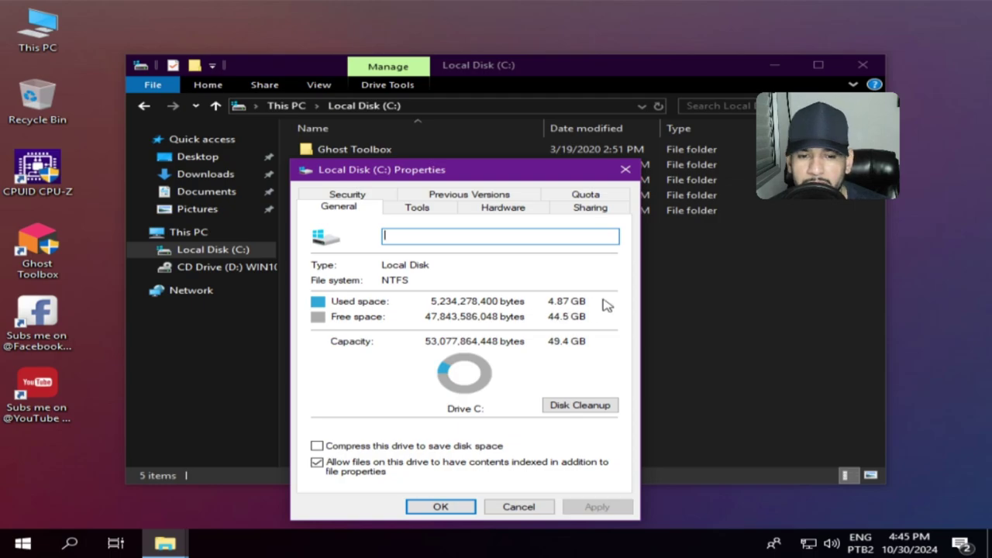
left_click(626, 170)
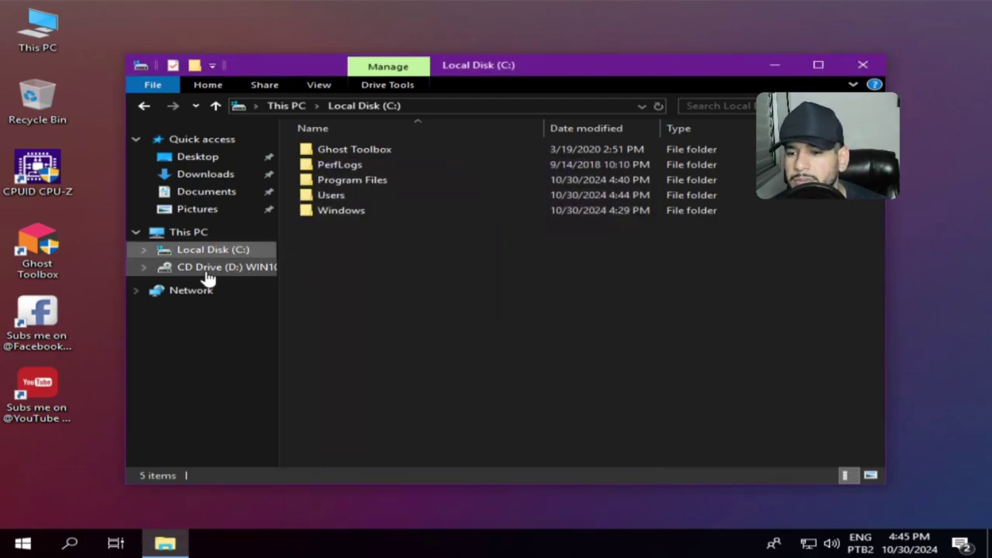
Step: Check the size of the installation disc in the properties of CD Drive (D:), and close File Explorer
right_click(243, 267)
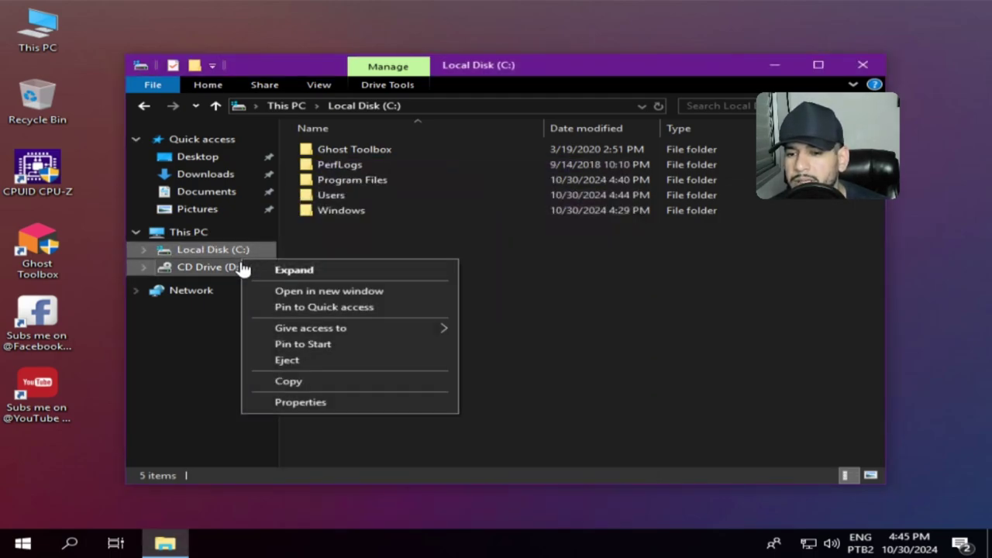
left_click(302, 411)
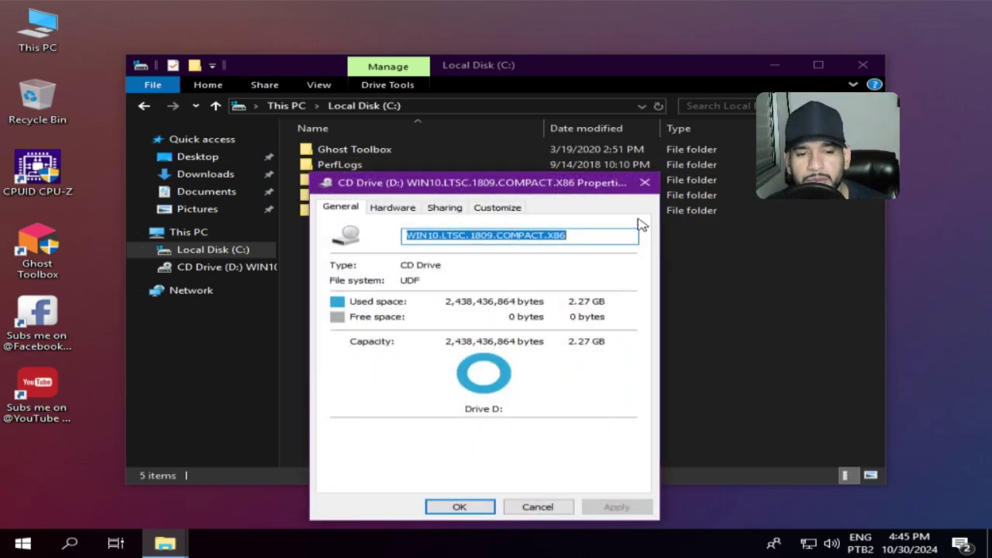
left_click(644, 182)
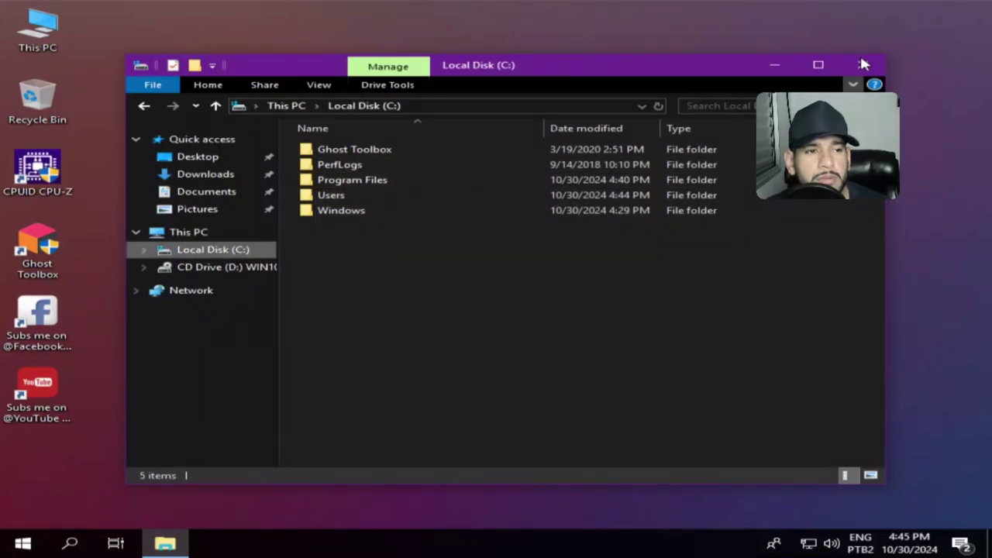
left_click(862, 65)
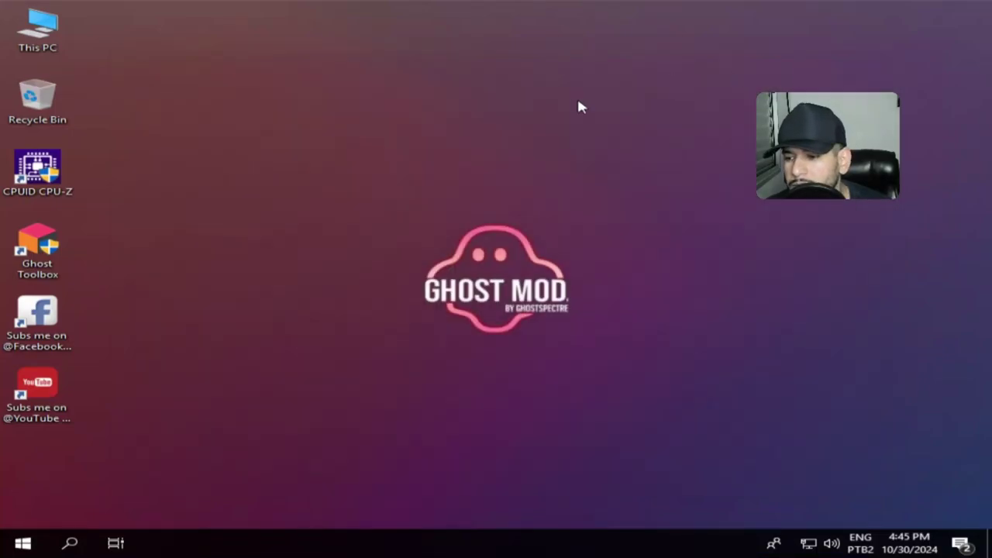
Step: Launch Ghost Toolbox from the desktop and look over the Start menu
double_click(57, 254)
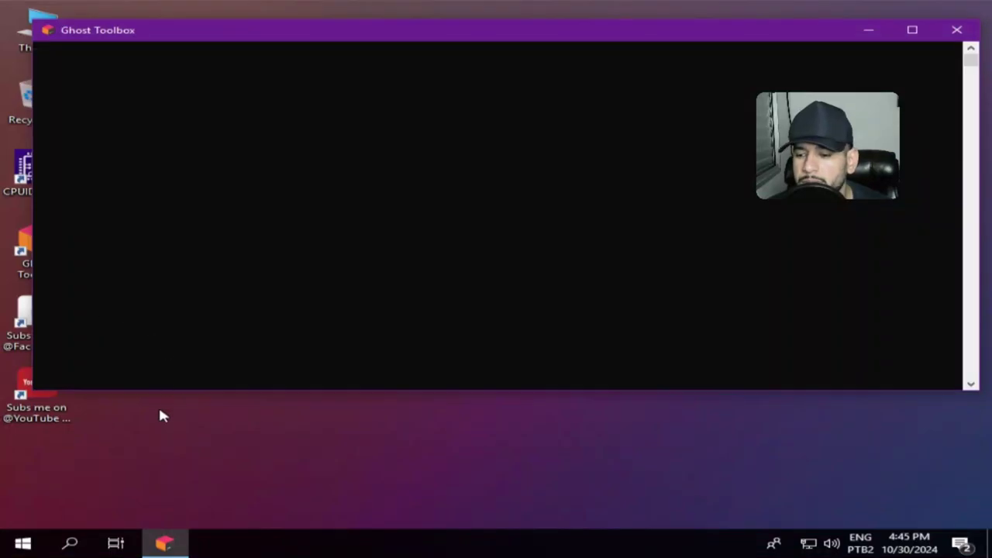
left_click(35, 548)
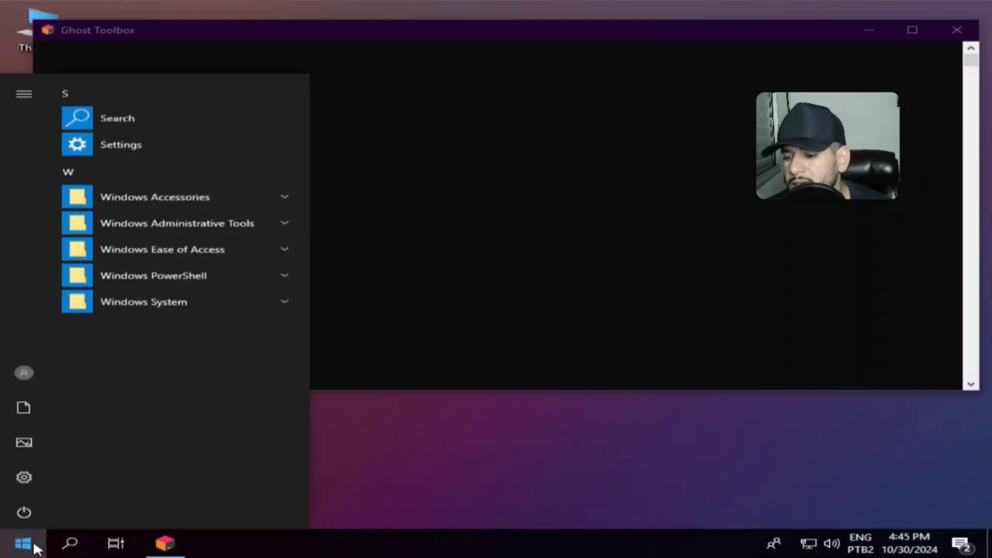
left_click(34, 546)
left_click(35, 539)
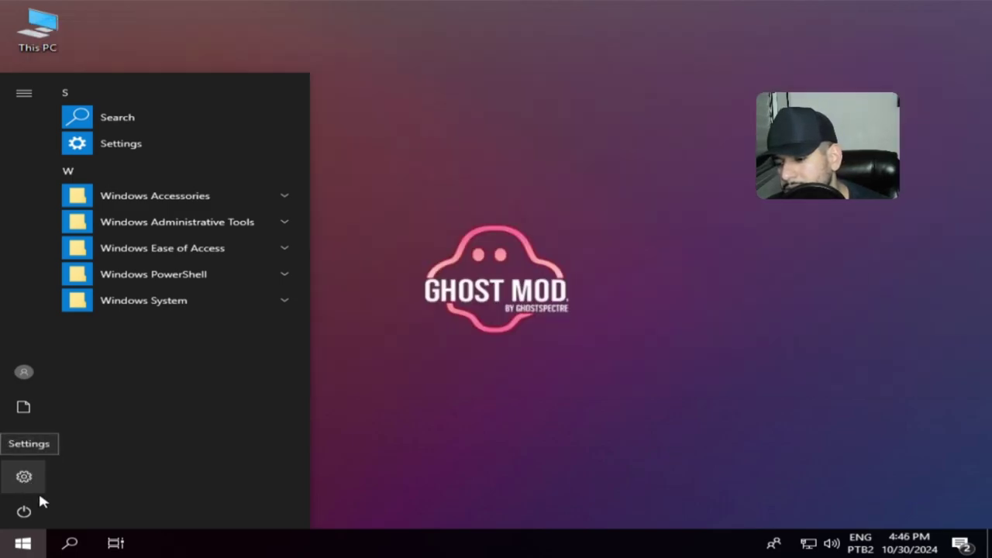
left_click(22, 546)
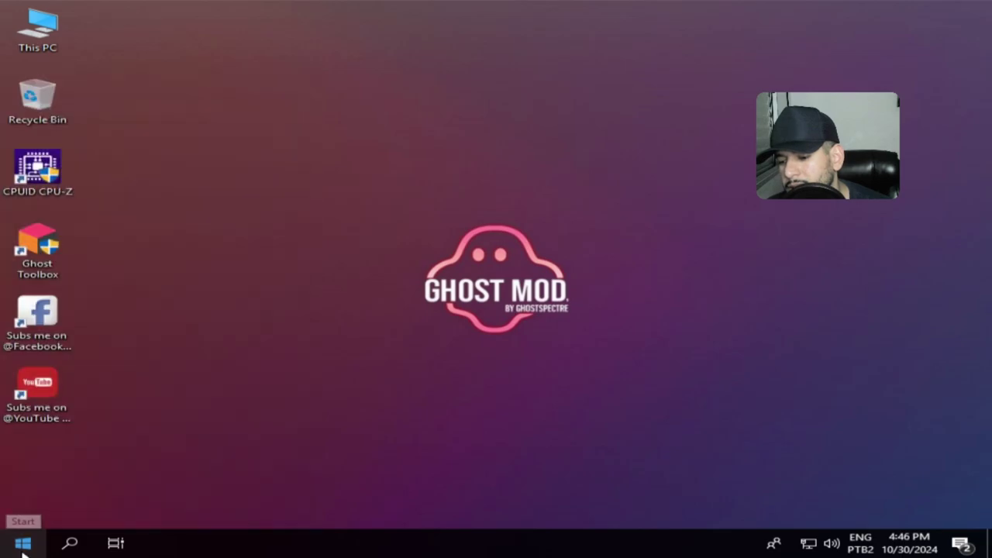
Step: Open Windows Settings and bring its window to the front
left_click(21, 545)
left_click(19, 542)
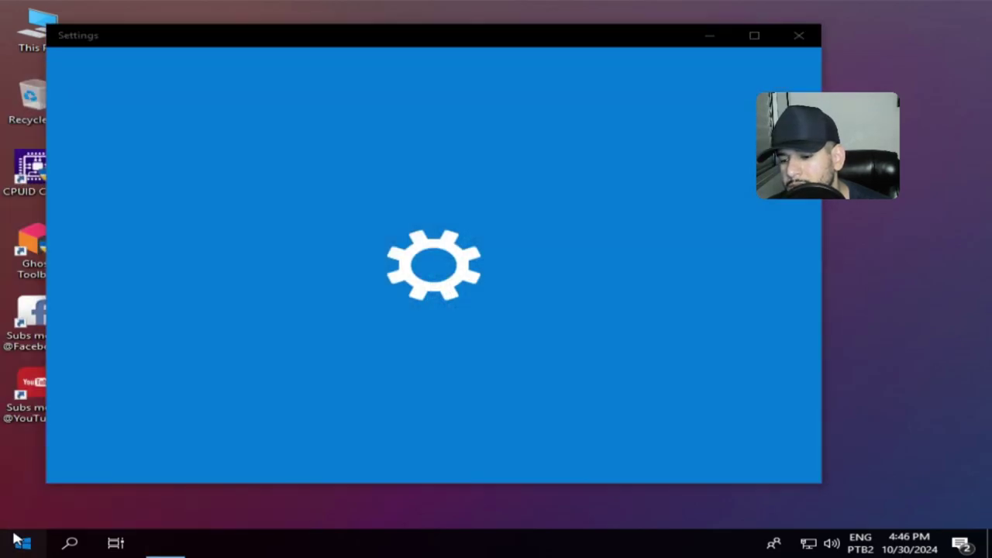
left_click(17, 541)
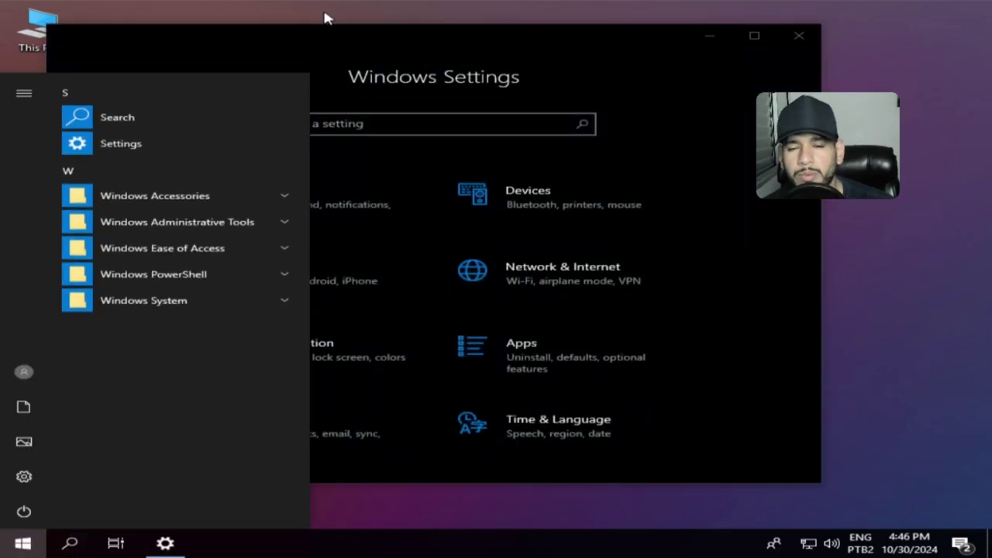
left_click(470, 124)
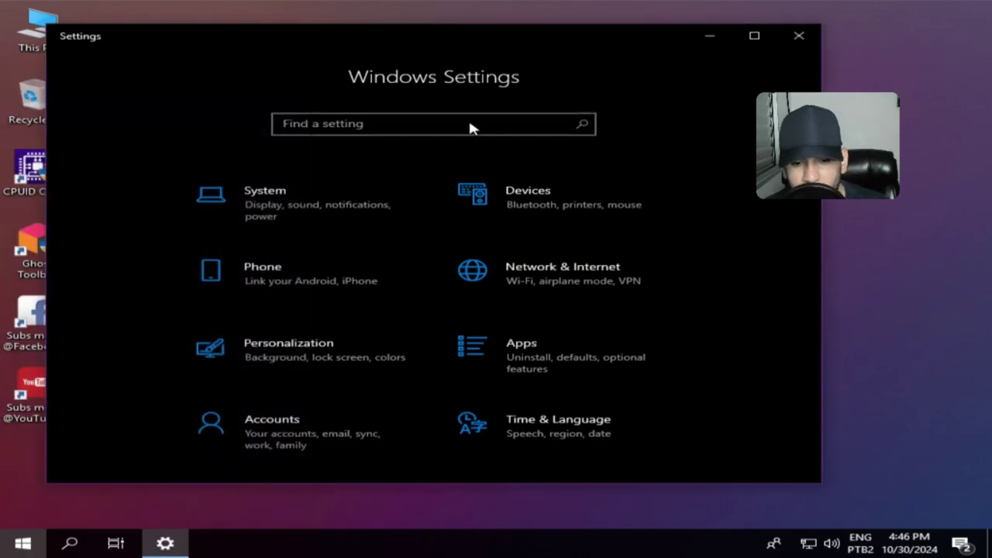
Step: Launch Ghost Toolbox again while keeping Settings open
left_click(33, 249)
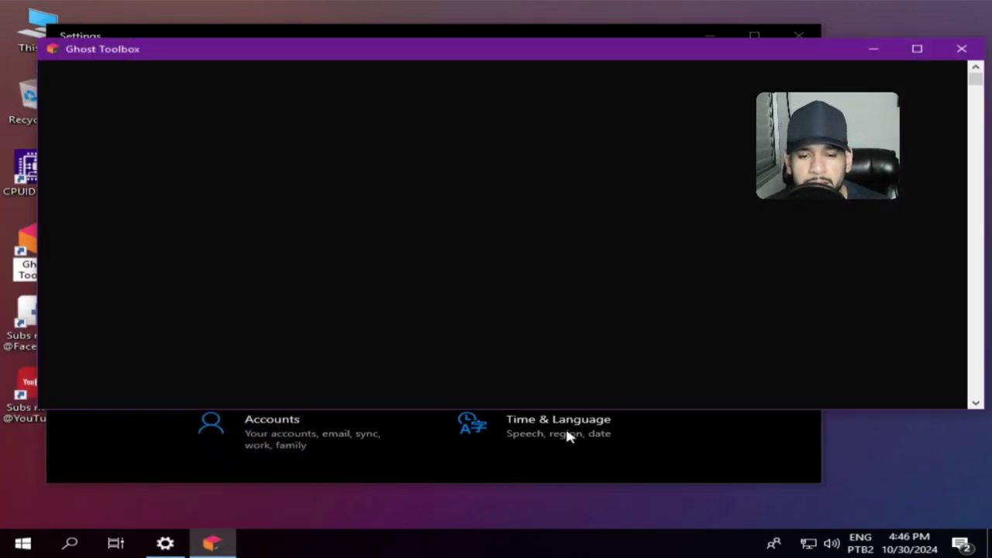
Step: Return to Windows Settings and open the Time & Language section's Language page at its preferred languages list
left_click(764, 426)
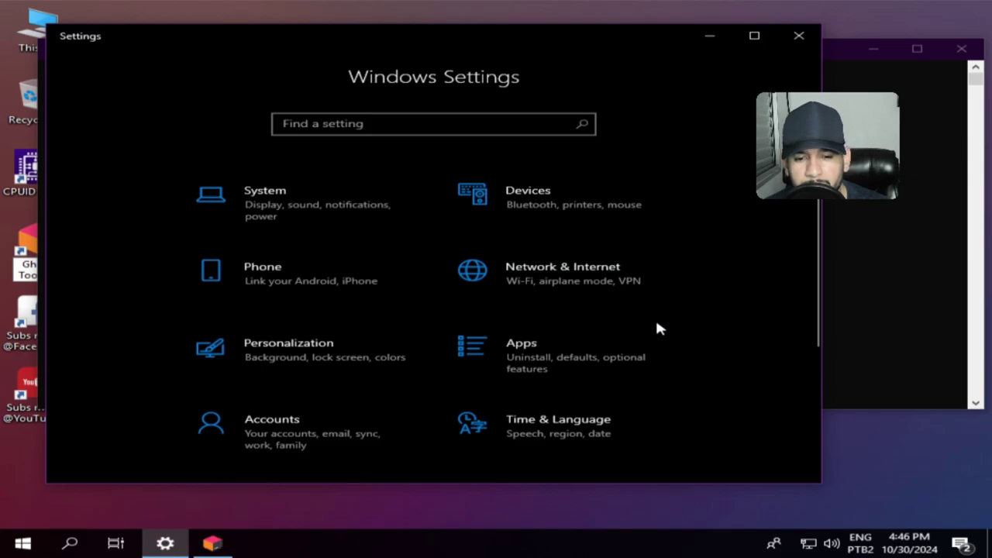
scroll(682, 337, "down", 2)
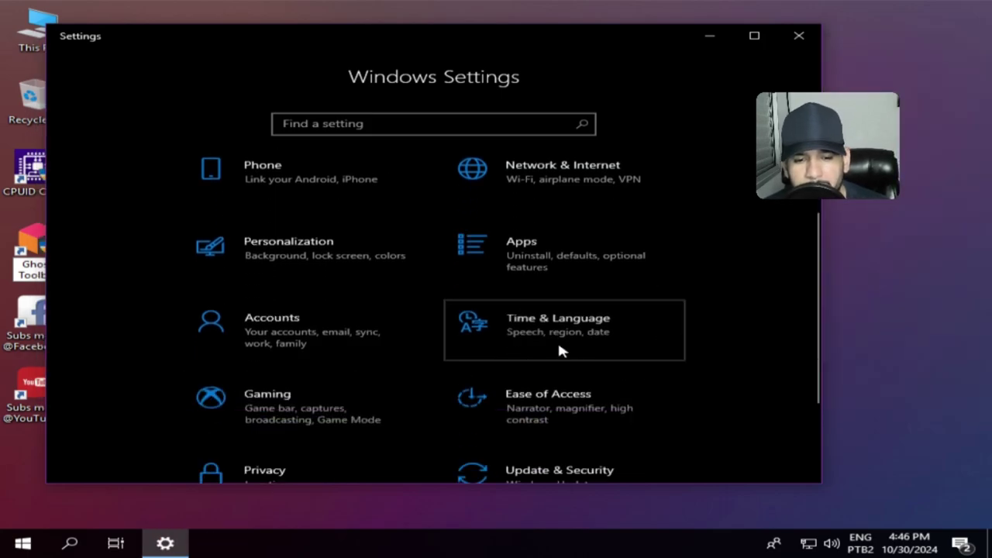
left_click(559, 348)
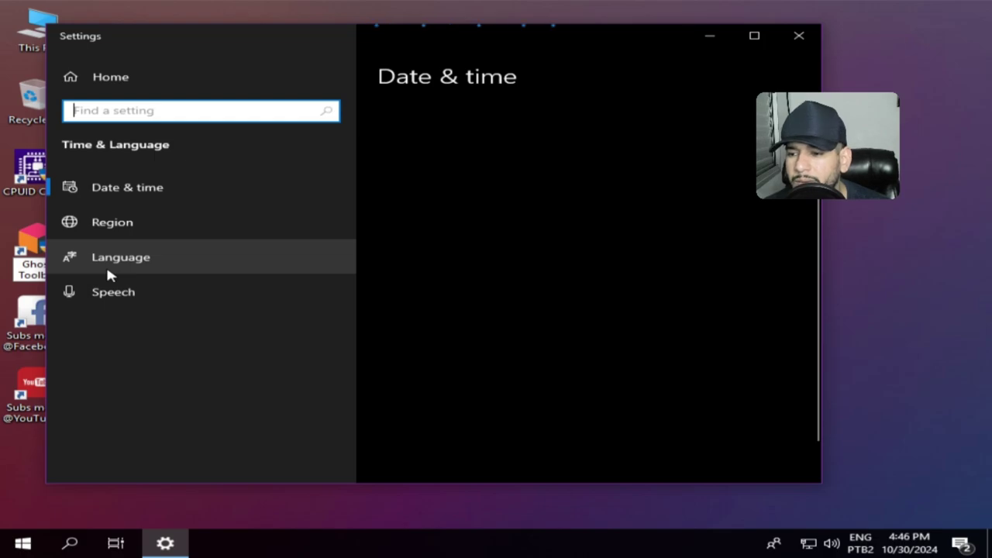
left_click(213, 269)
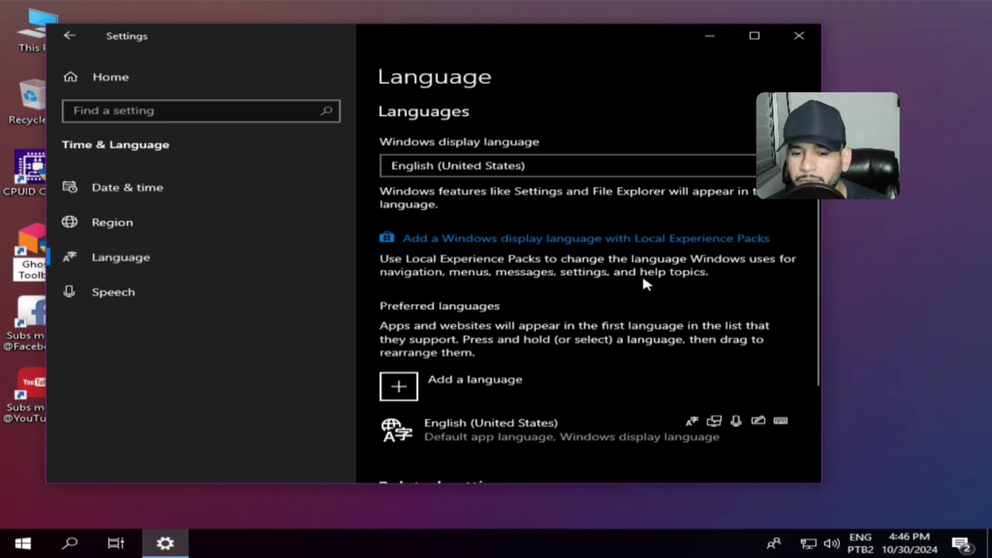
scroll(637, 290, "down", 3)
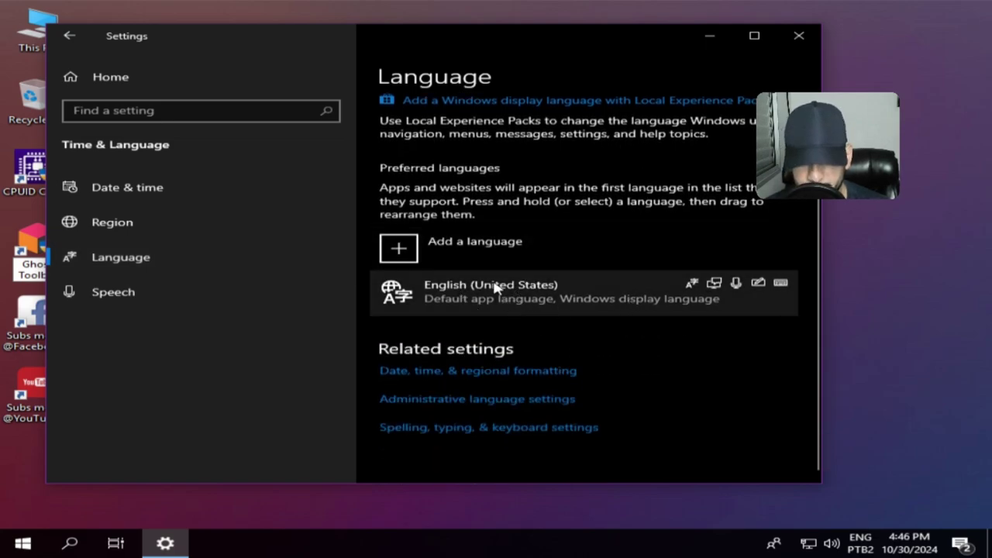
Step: Start adding a preferred language, search for "po", choose Português (Brasil) and continue to its language features
left_click(398, 248)
left_click(355, 90)
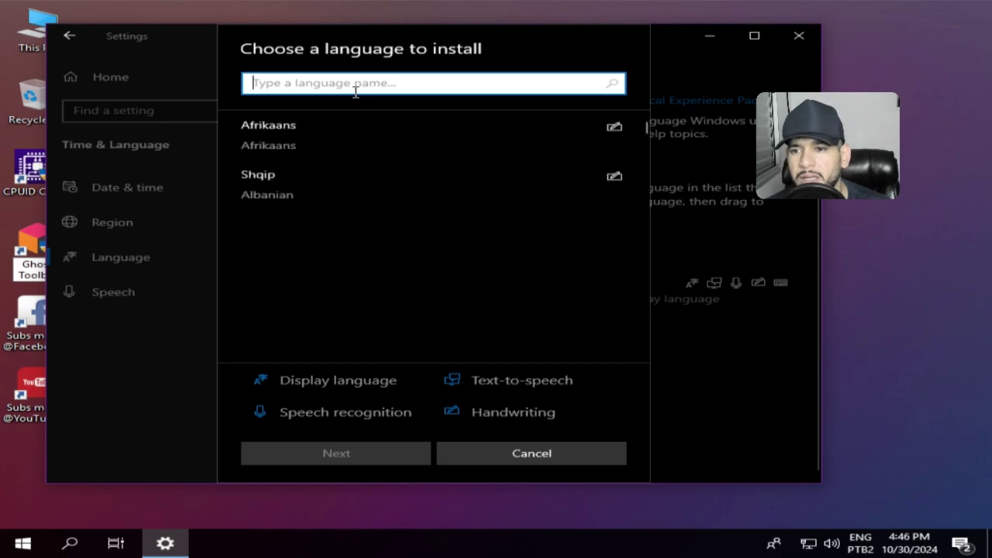
type("p")
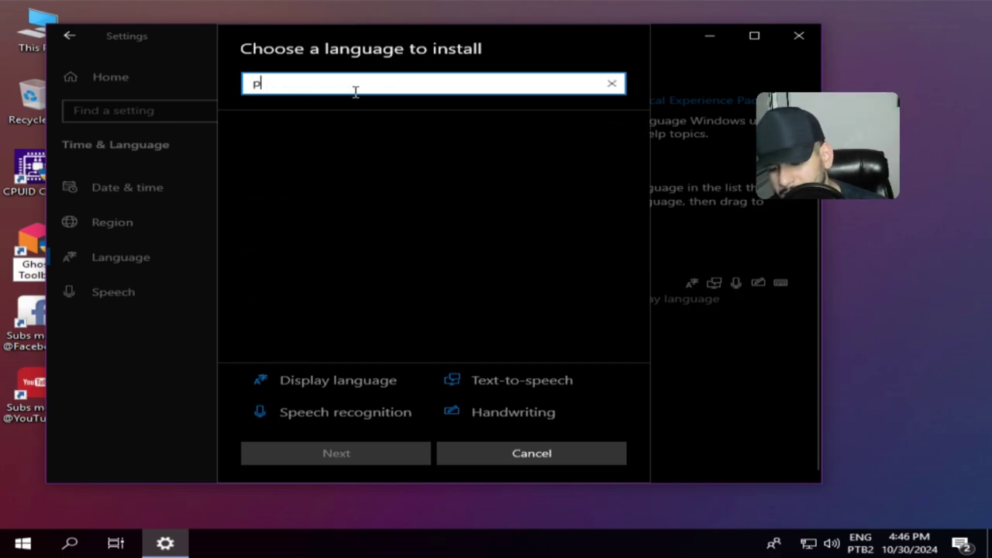
type("o")
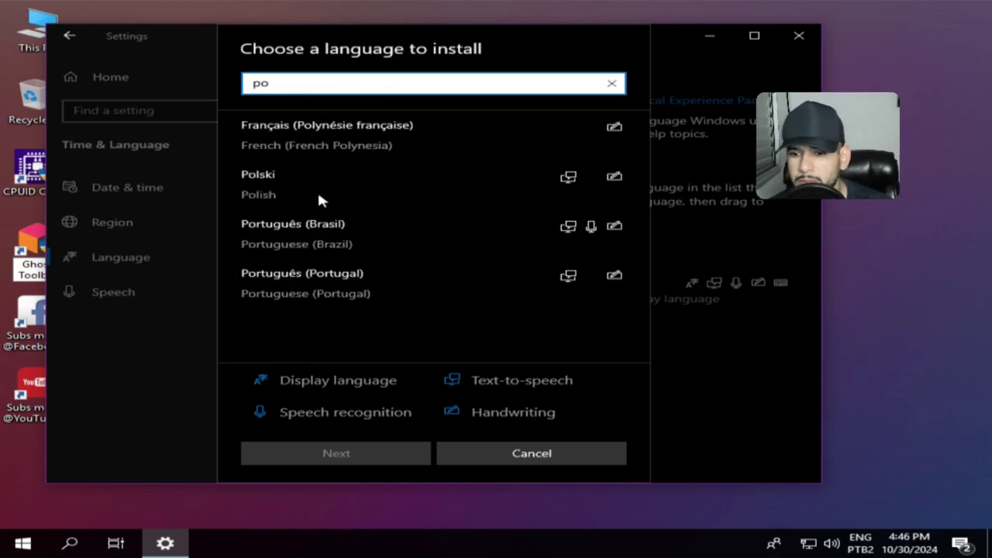
left_click(310, 228)
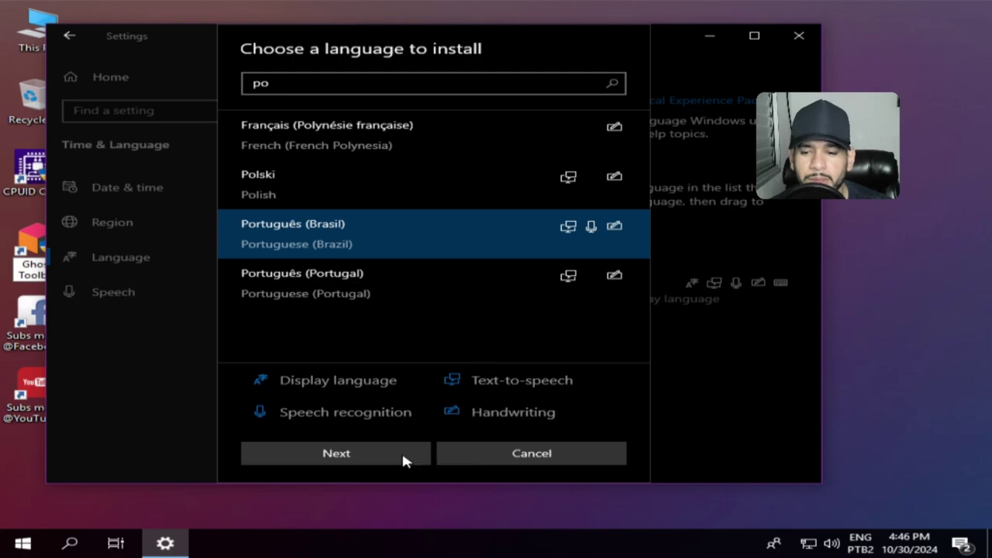
left_click(361, 456)
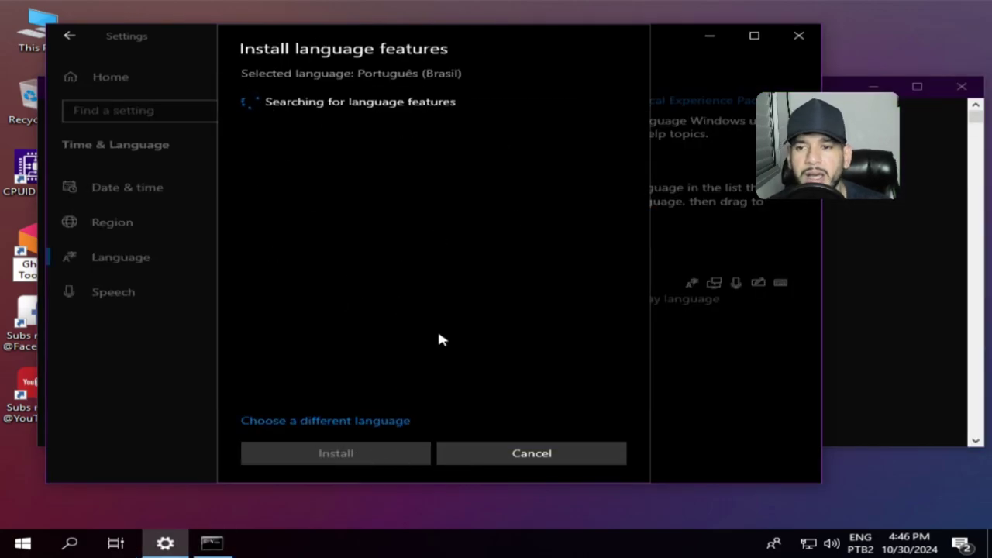
Step: Install the Português (Brasil) language pack as the Windows display language, with Speech and Handwriting included
left_click(904, 230)
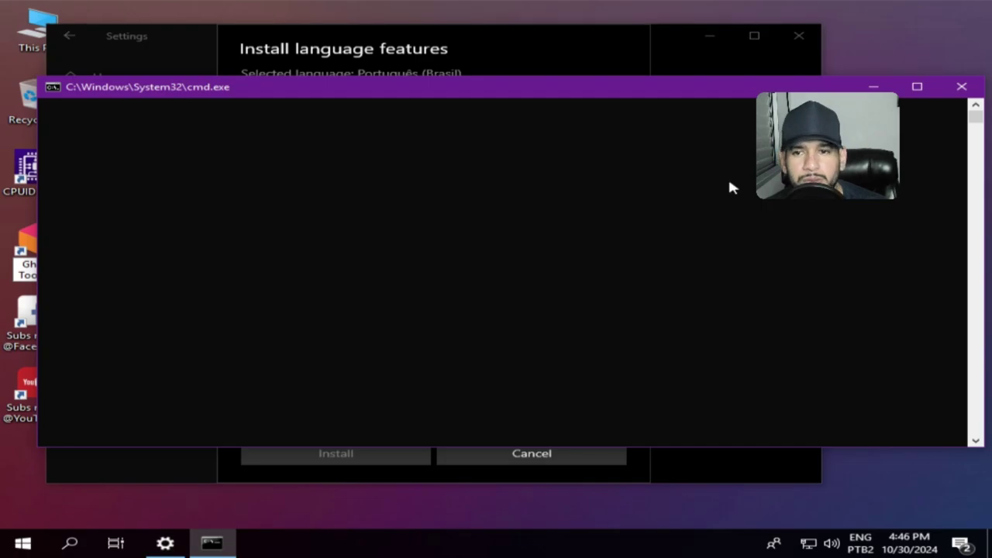
left_click(591, 57)
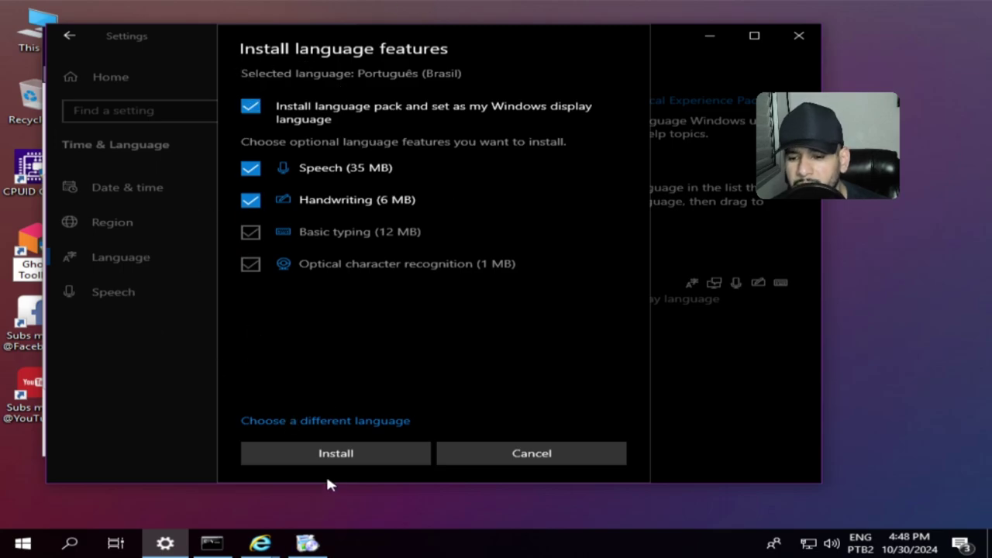
left_click(347, 456)
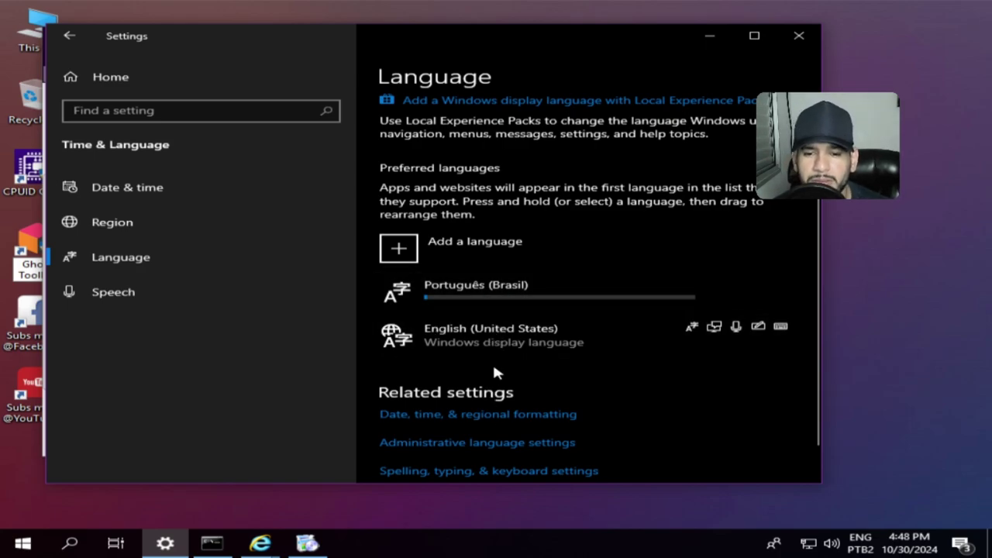
Step: Open the administrative language settings from the Language page's related settings
scroll(648, 356, "down", 1)
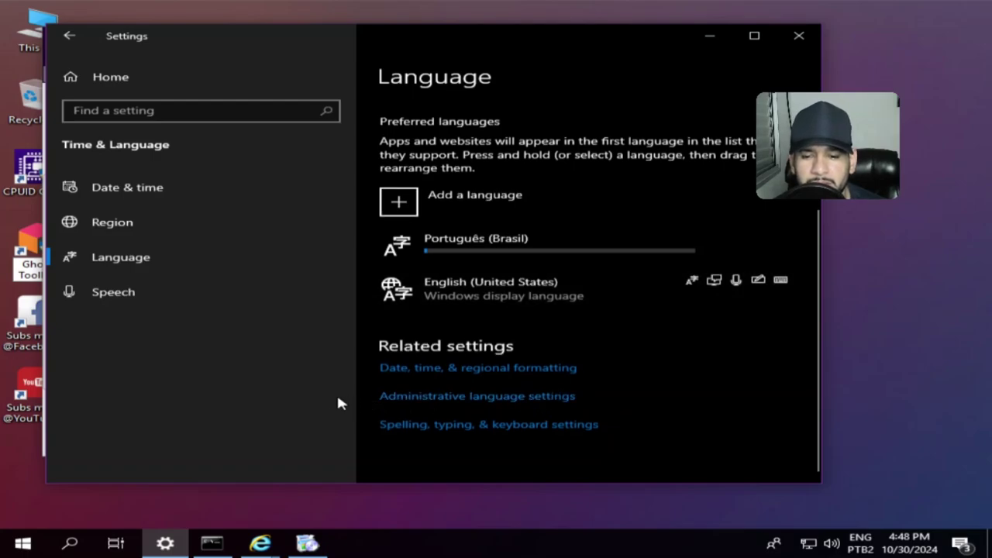
left_click(453, 408)
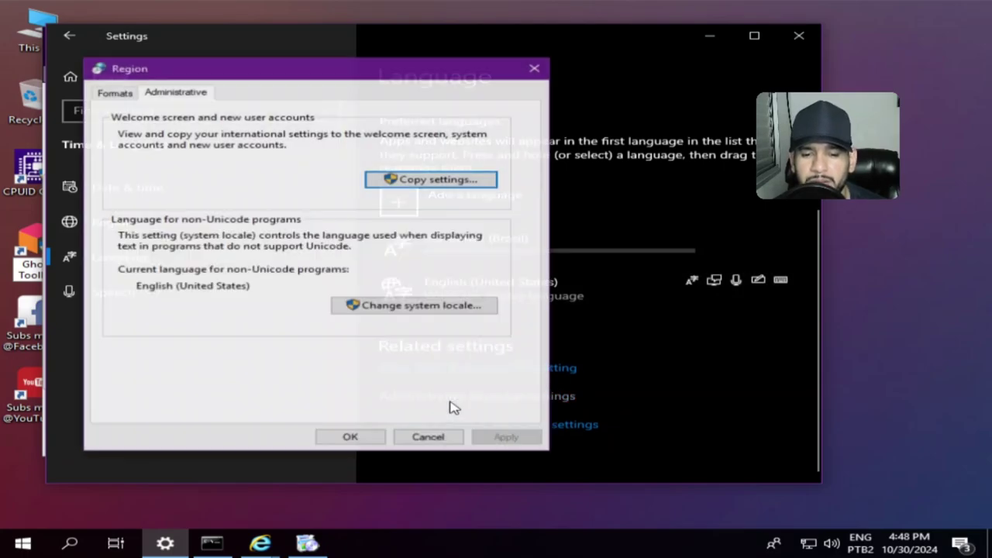
left_click(411, 186)
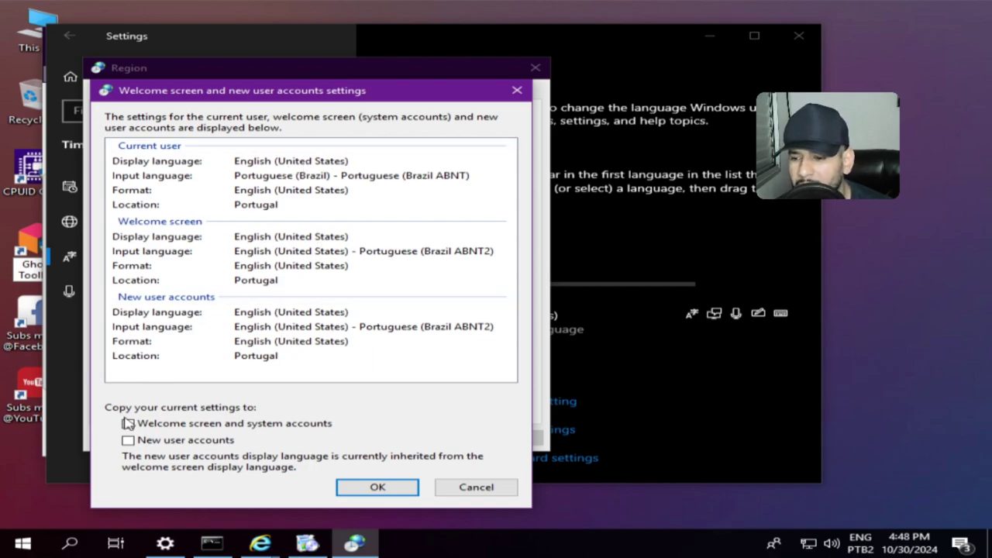
left_click(128, 424)
left_click(128, 440)
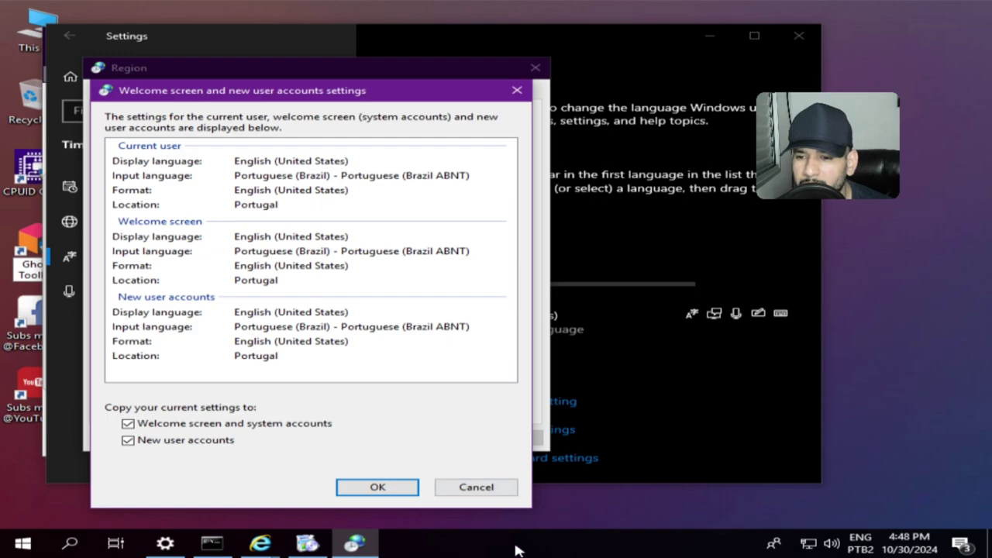
left_click(476, 486)
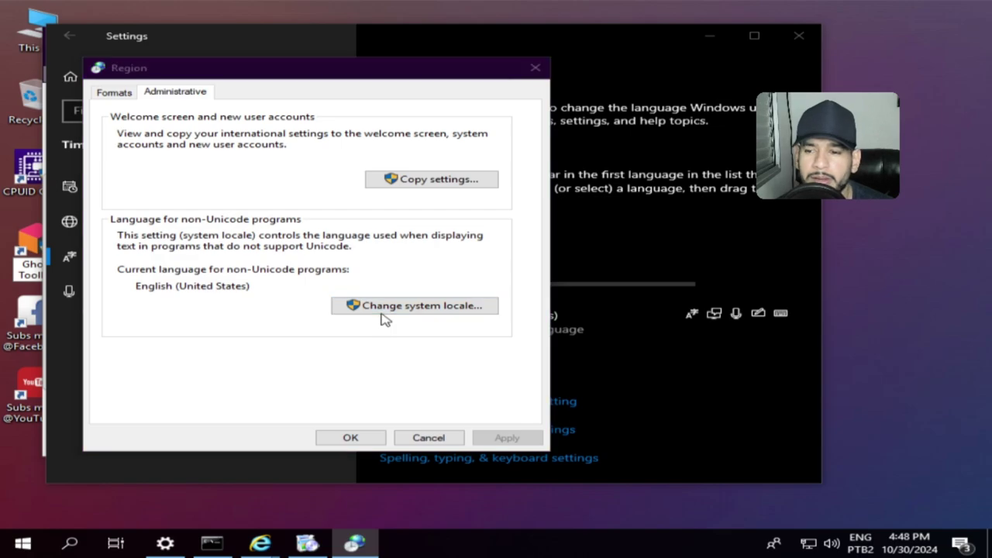
Step: Change the system locale to Portuguese (Brazil) with the UTF-8 beta option off, postpone the restart and close the Region dialog
left_click(294, 174)
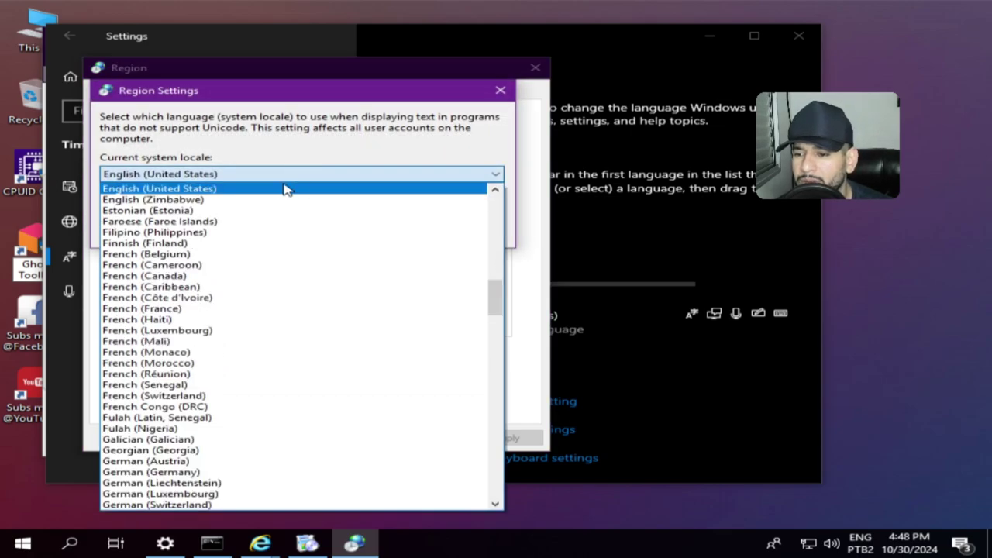
key("p")
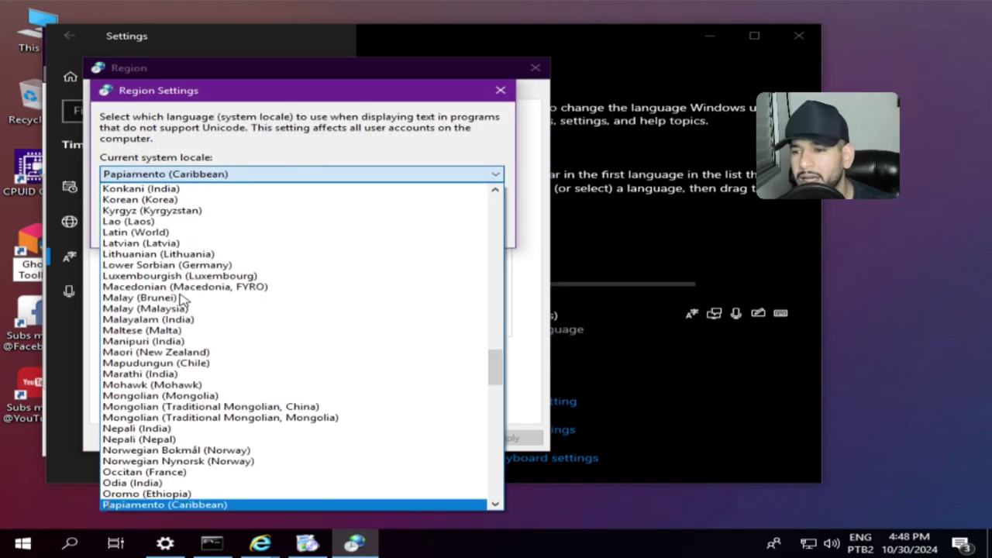
scroll(182, 325, "down", 3)
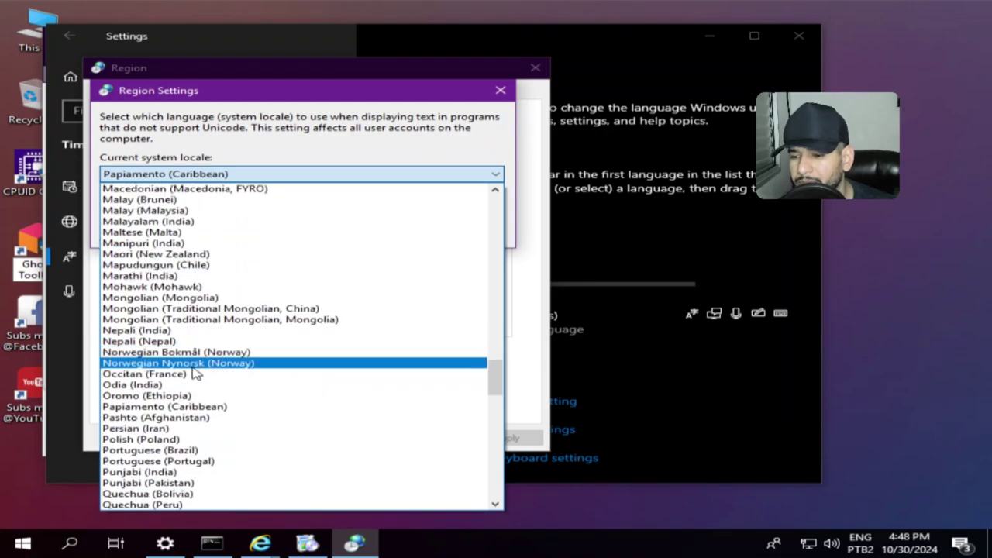
scroll(186, 403, "down", 1)
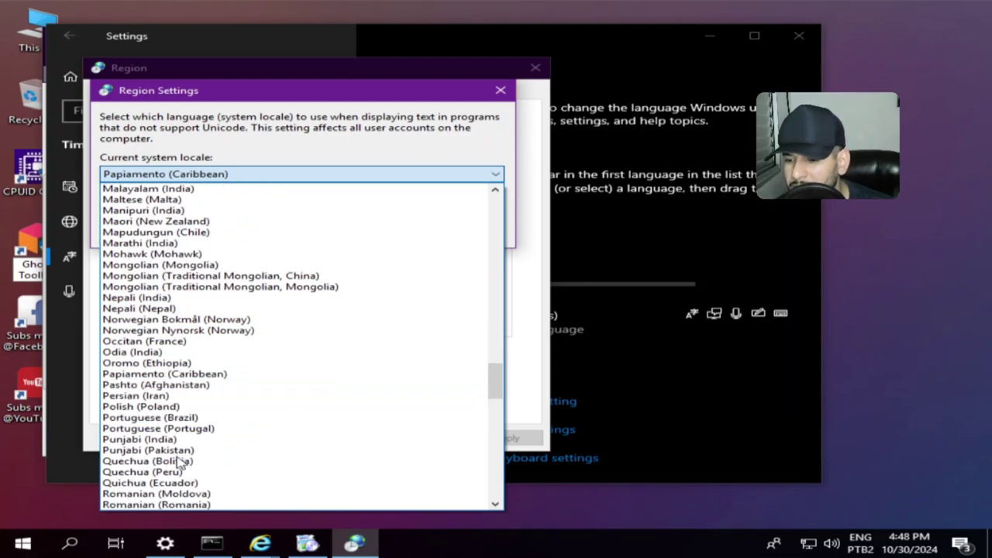
left_click(186, 419)
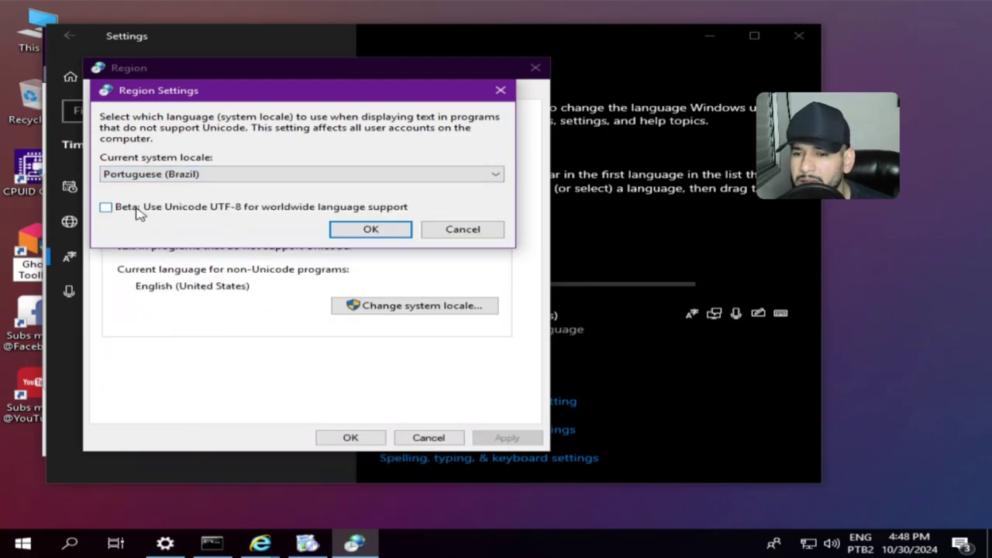
left_click(370, 234)
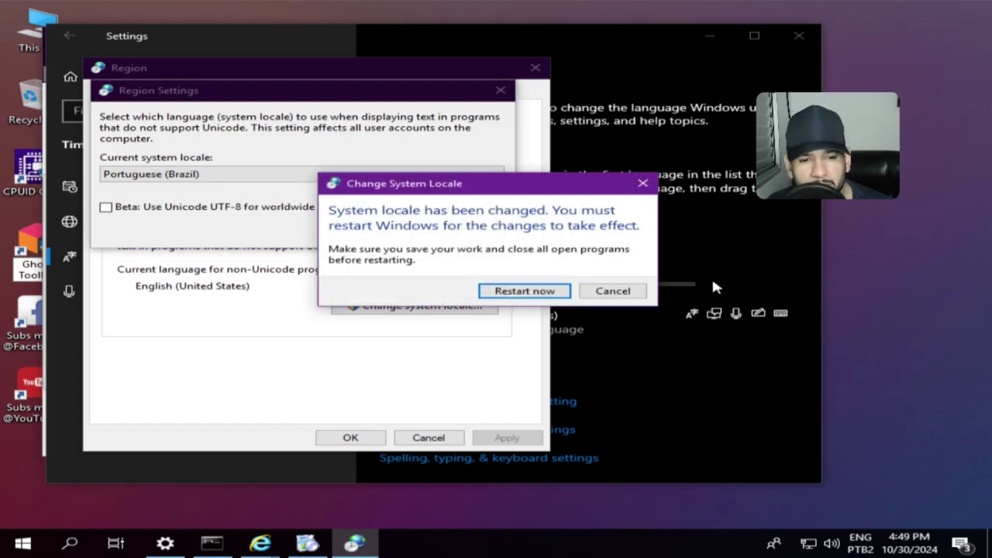
left_click(620, 291)
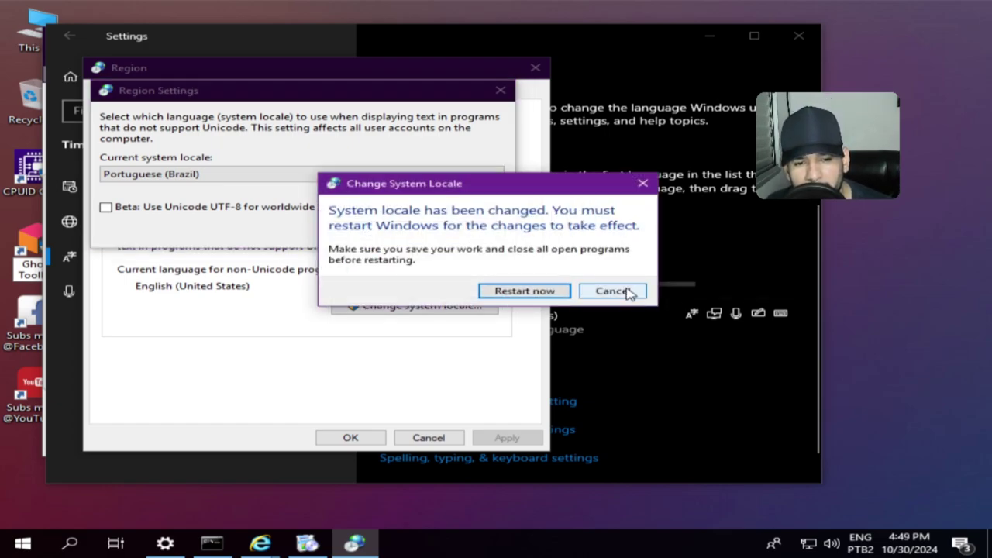
left_click(535, 68)
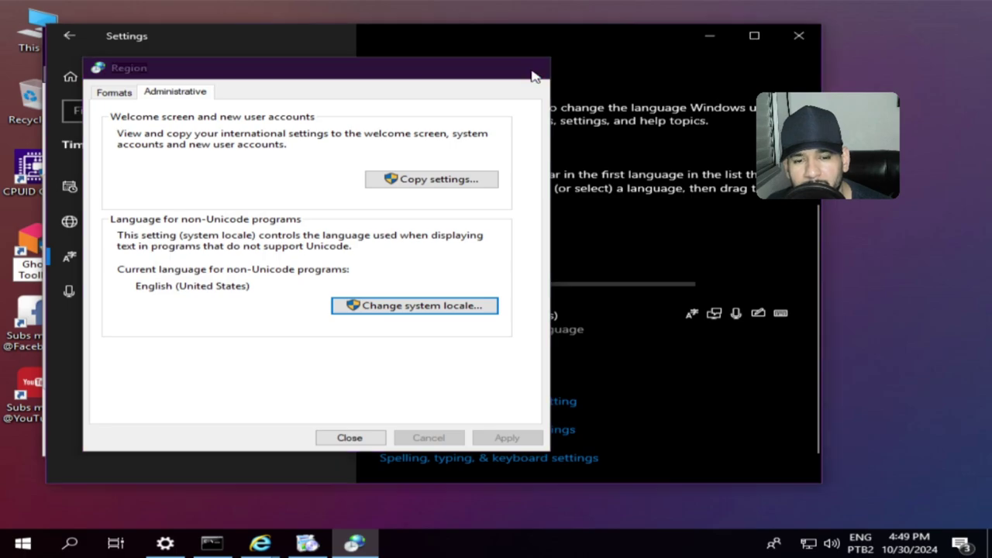
left_click(527, 293)
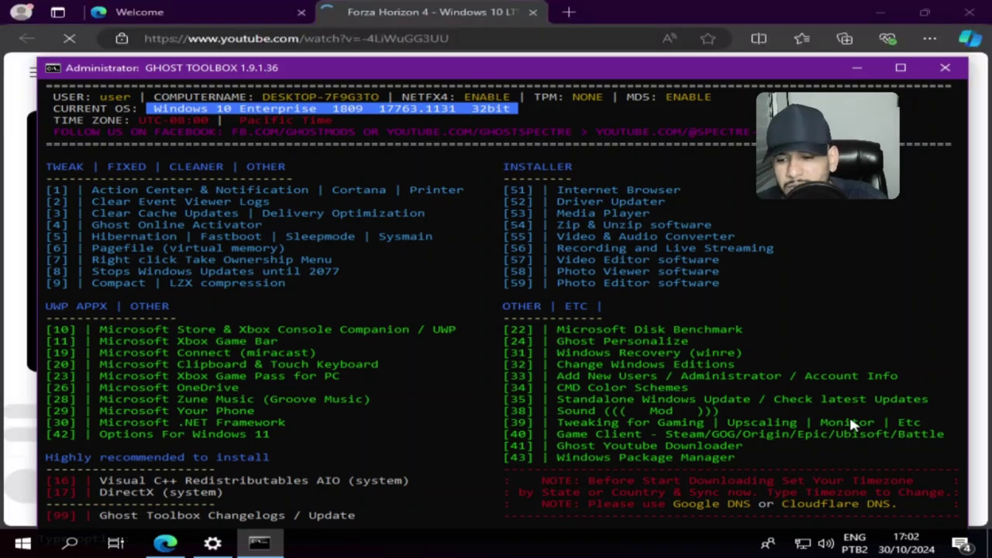
Step: Maximize Ghost Toolbox, run option 99 to view its changelogs and updates, and continue back to the main menu
left_click(909, 69)
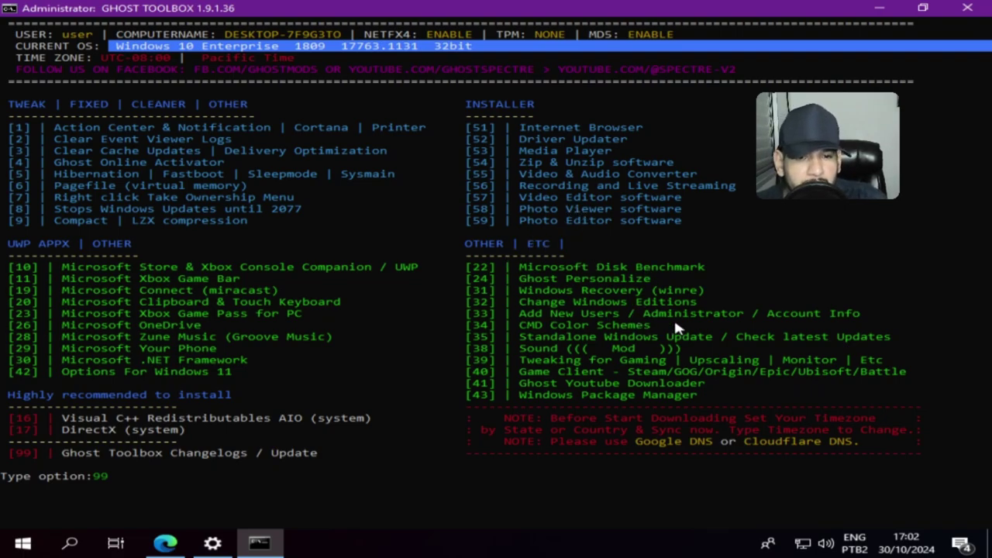
key("Return")
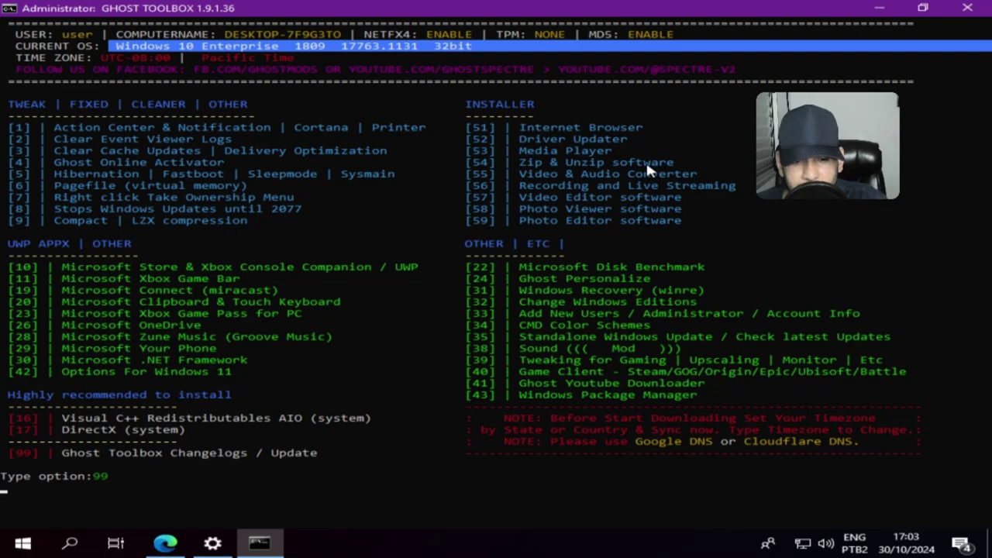
key("Return")
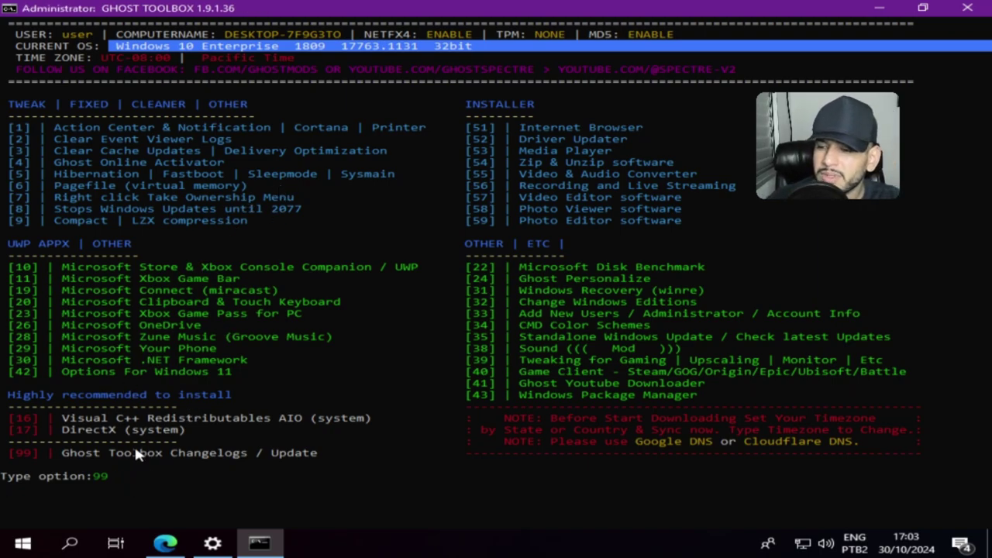
left_click(213, 542)
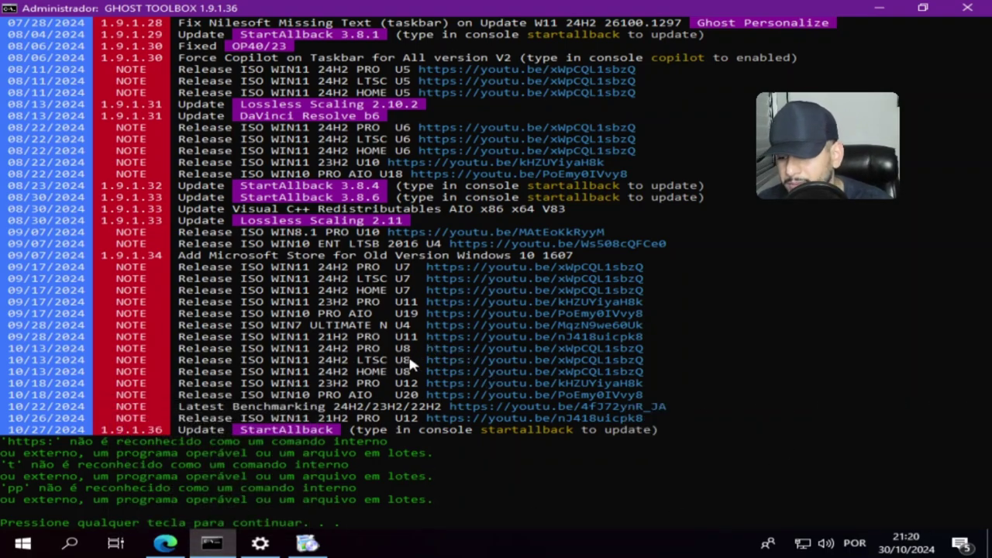
key("Return")
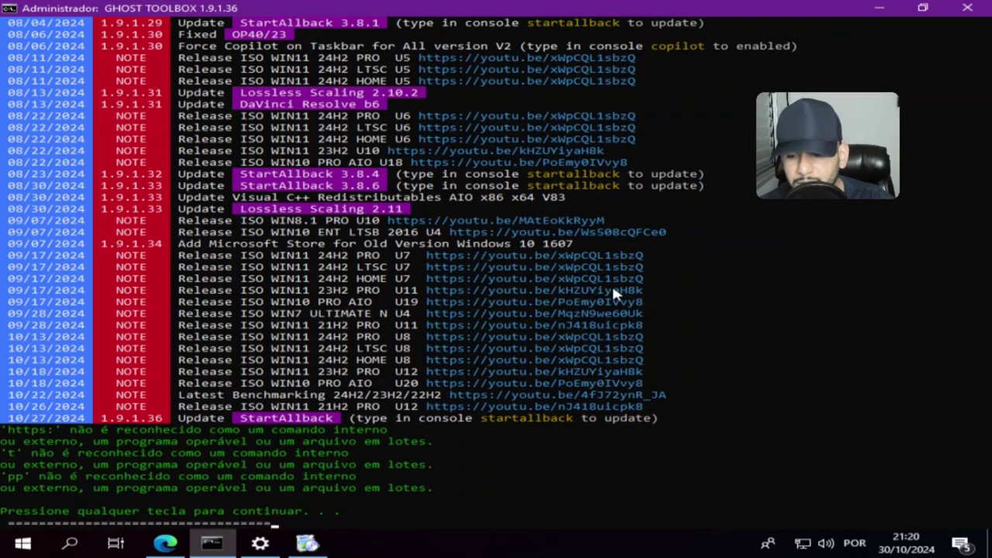
Step: Switch to Settings and open the language options of Português (Brasil)
left_click(271, 551)
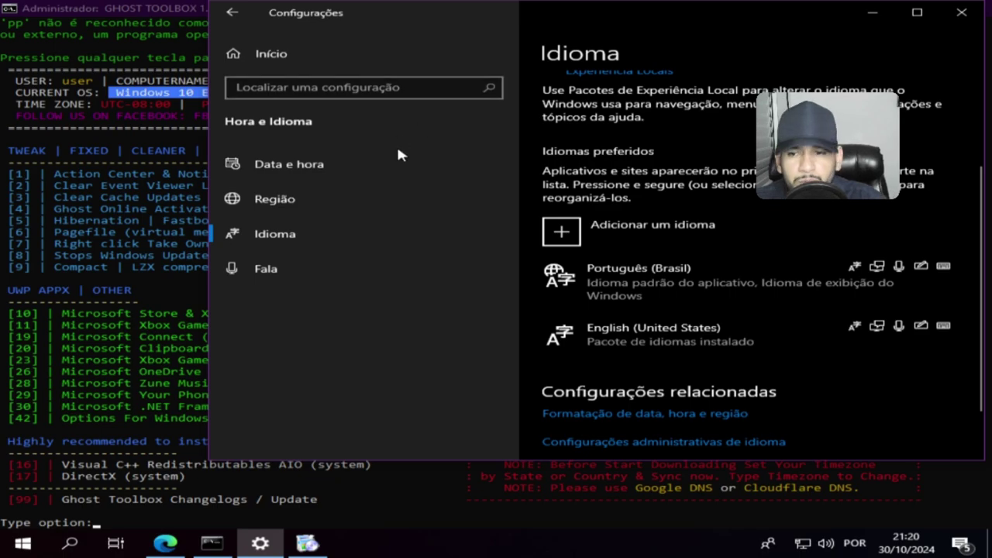
left_click(663, 289)
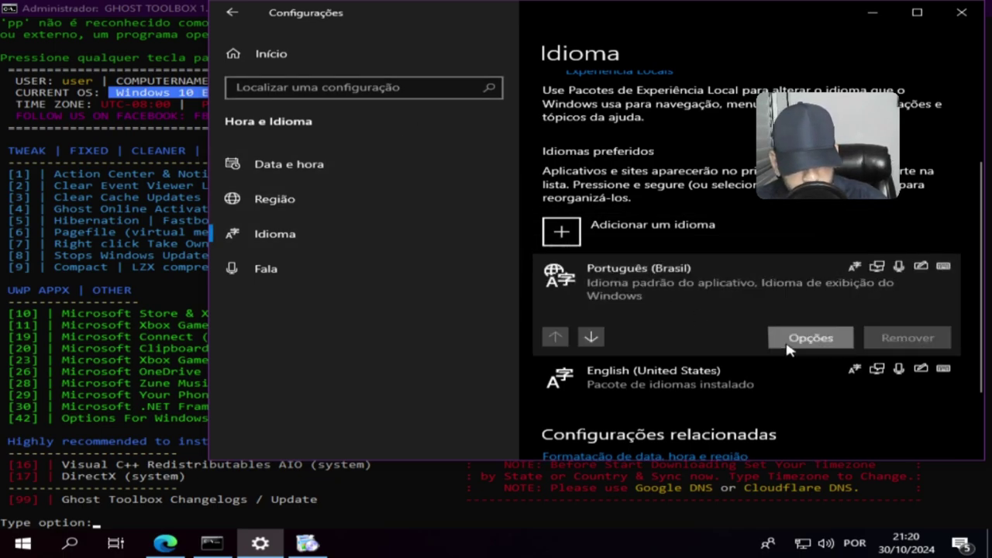
left_click(787, 339)
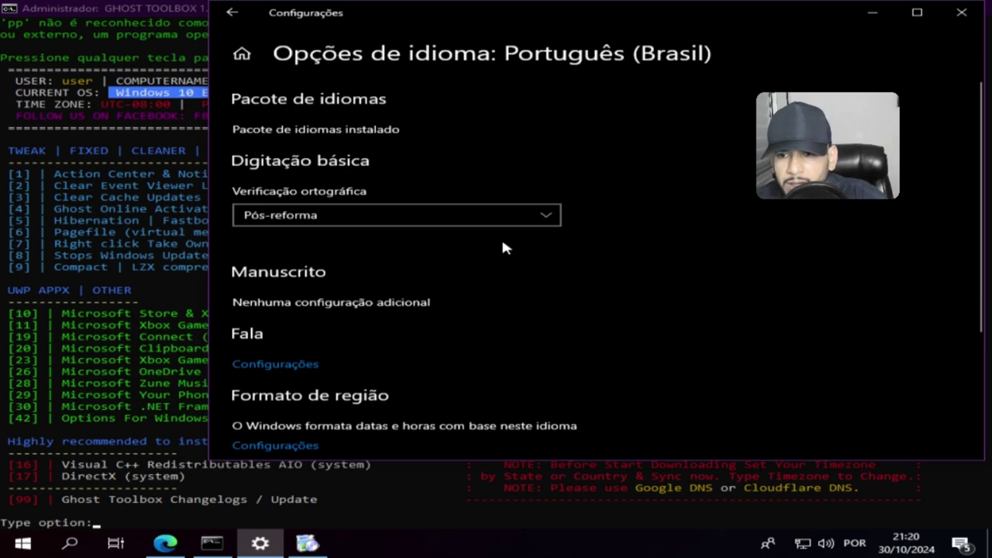
Step: Add the Português (Brasil ABNT2) keyboard to the Português (Brasil) language options
scroll(500, 241, "down", 1)
scroll(502, 253, "down", 2)
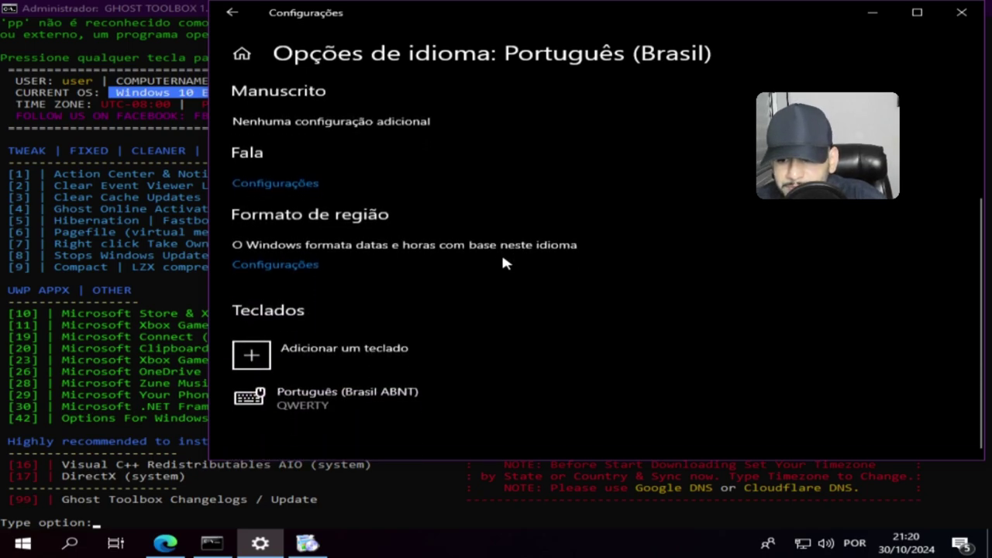
scroll(508, 263, "up", 2)
scroll(508, 264, "down", 2)
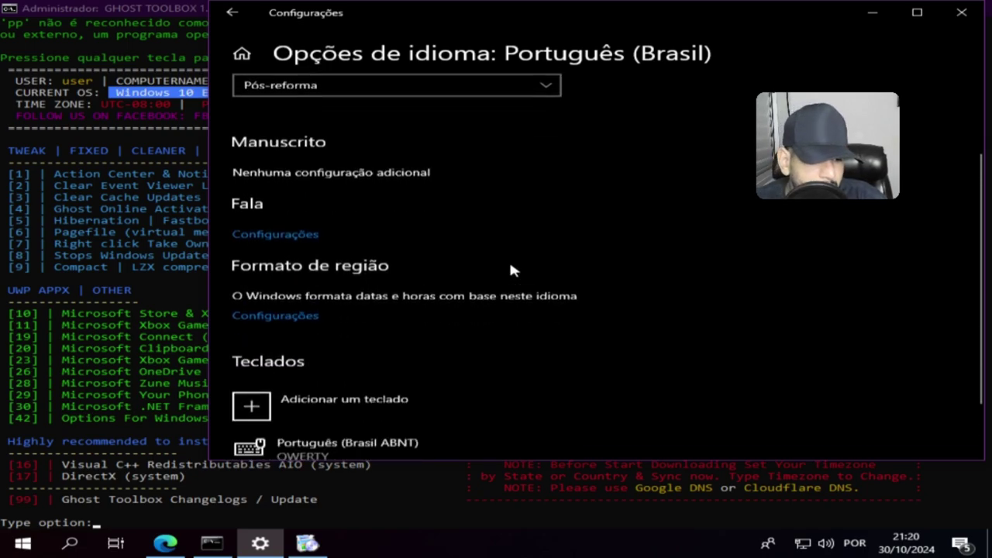
left_click(315, 361)
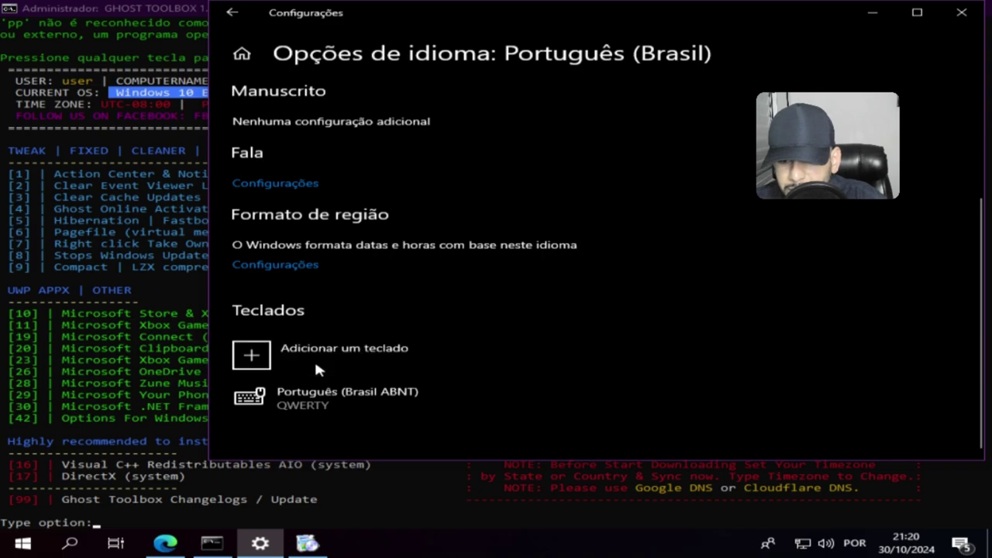
left_click(367, 185)
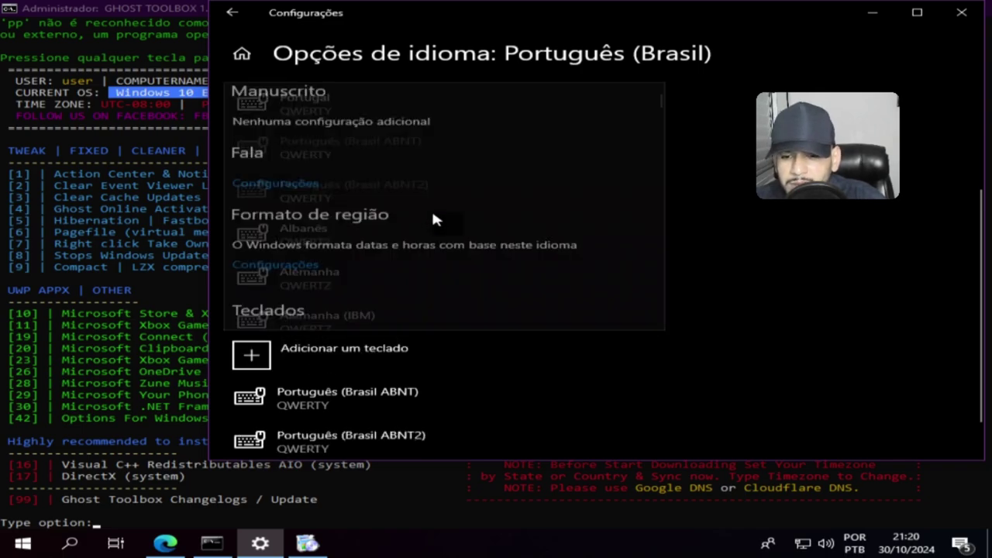
Step: Remove the Português (Brasil ABNT) keyboard from the language's keyboard list
scroll(465, 344, "up", 2)
scroll(470, 347, "down", 1)
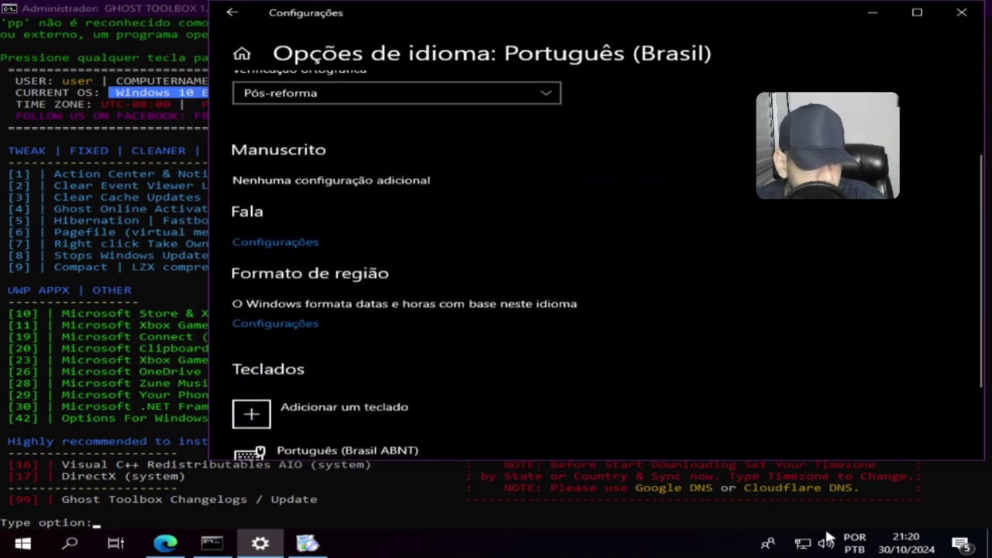
scroll(403, 397, "down", 2)
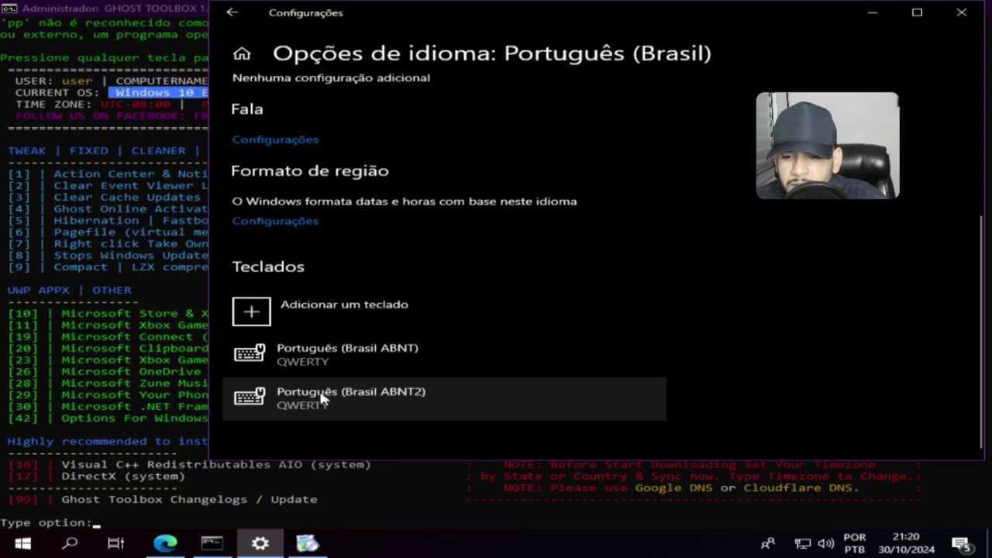
left_click(291, 404)
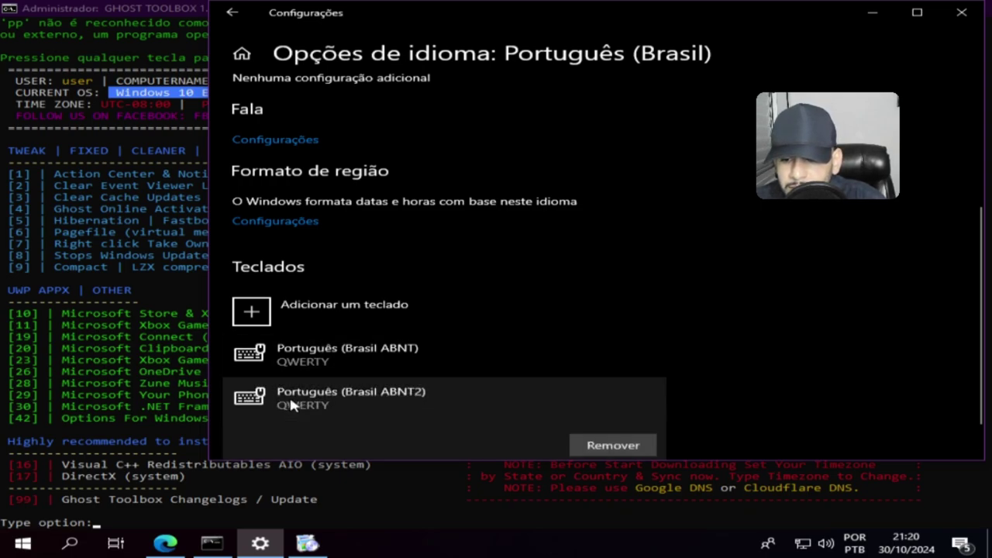
left_click(448, 348)
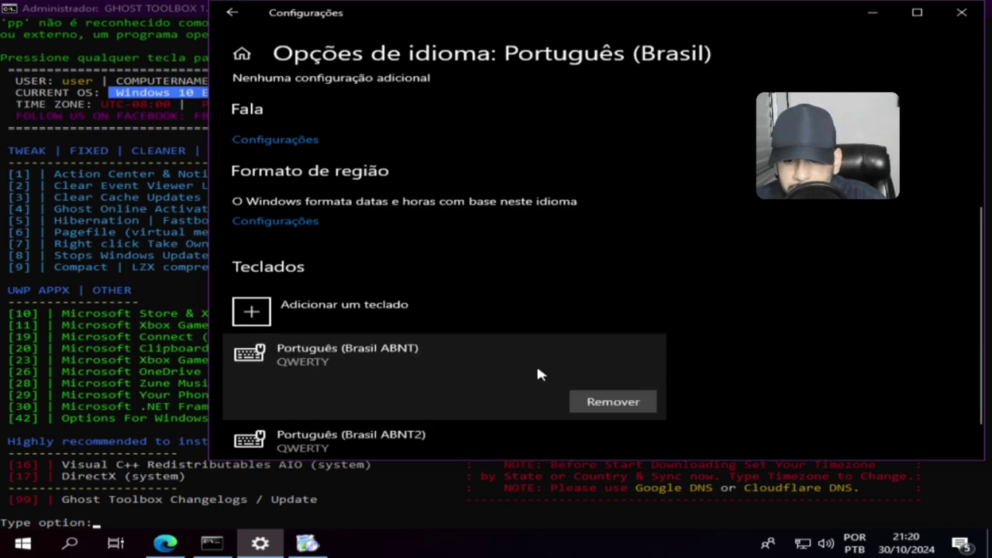
left_click(593, 402)
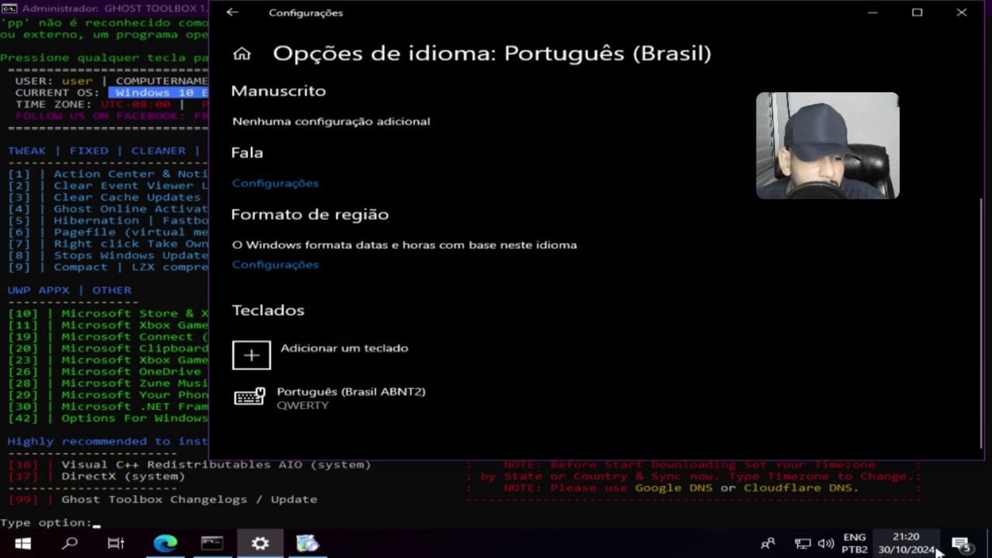
Step: Check the spell-checking option for Português (Brasil) and go back to the Language page
scroll(373, 331, "up", 3)
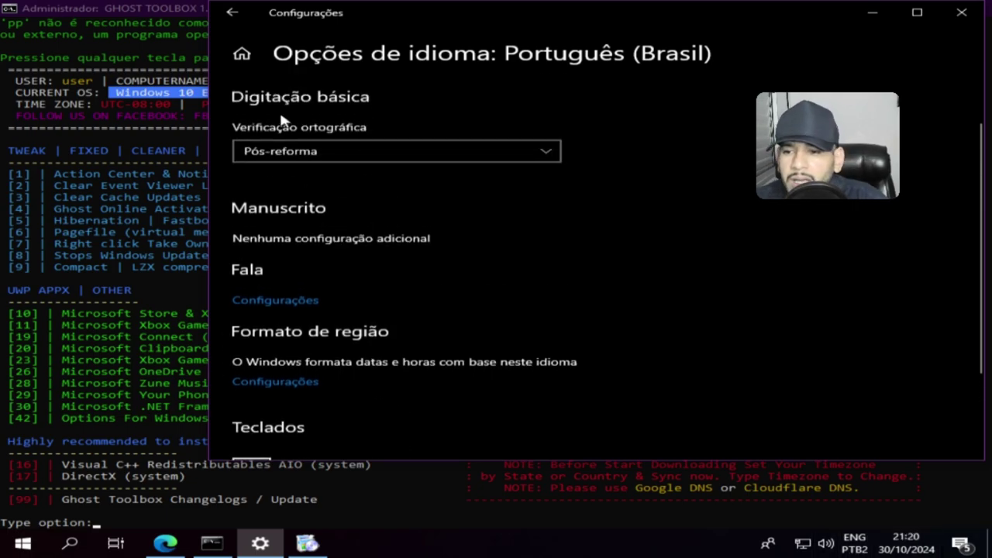
scroll(253, 254, "up", 2)
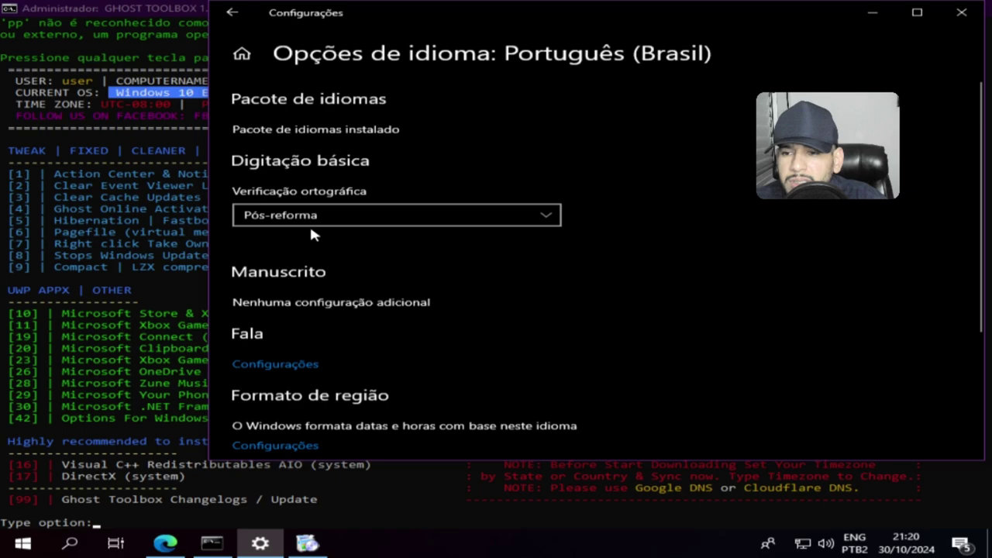
left_click(351, 211)
left_click(351, 210)
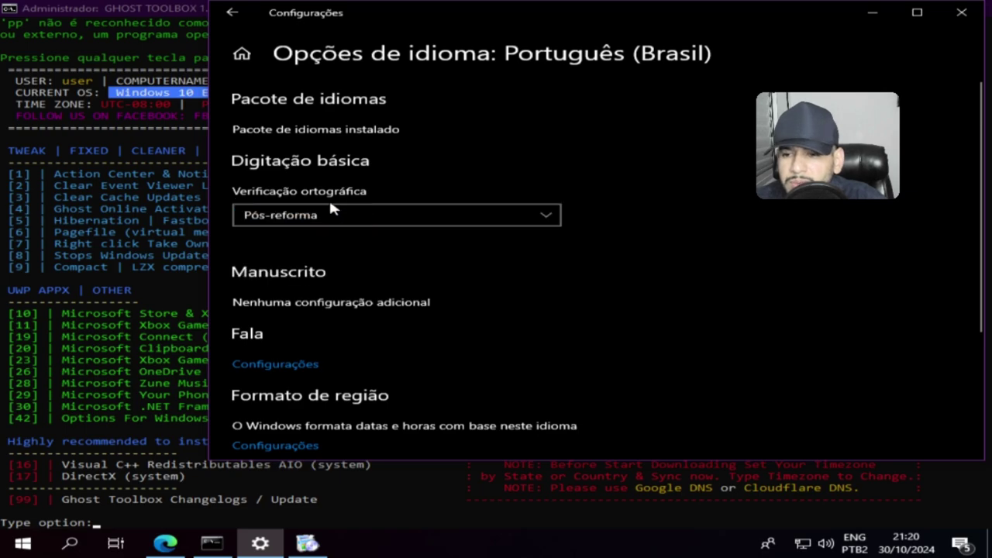
left_click(214, 21)
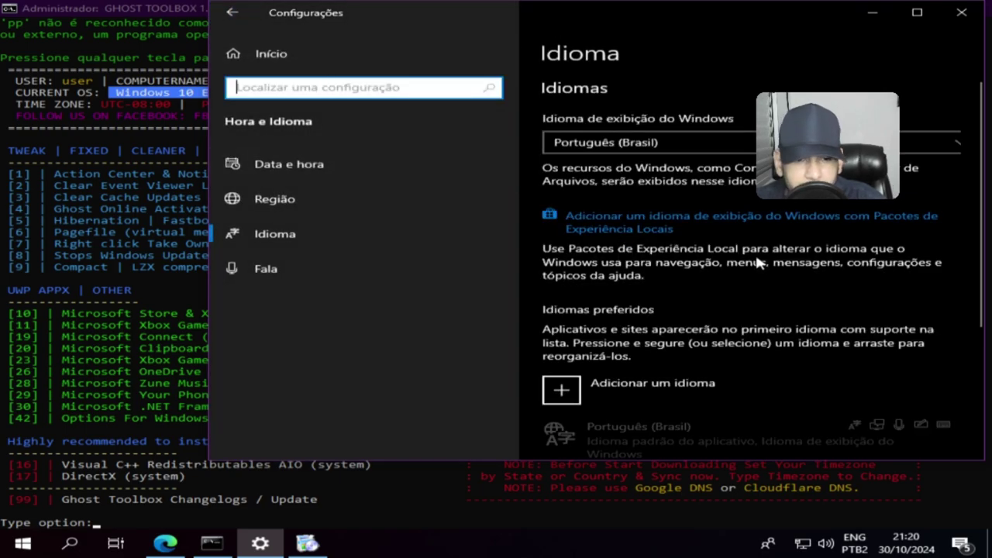
Step: Open the administrative language settings from the related settings and close the Ghost Toolbox window covering them
scroll(711, 248, "down", 4)
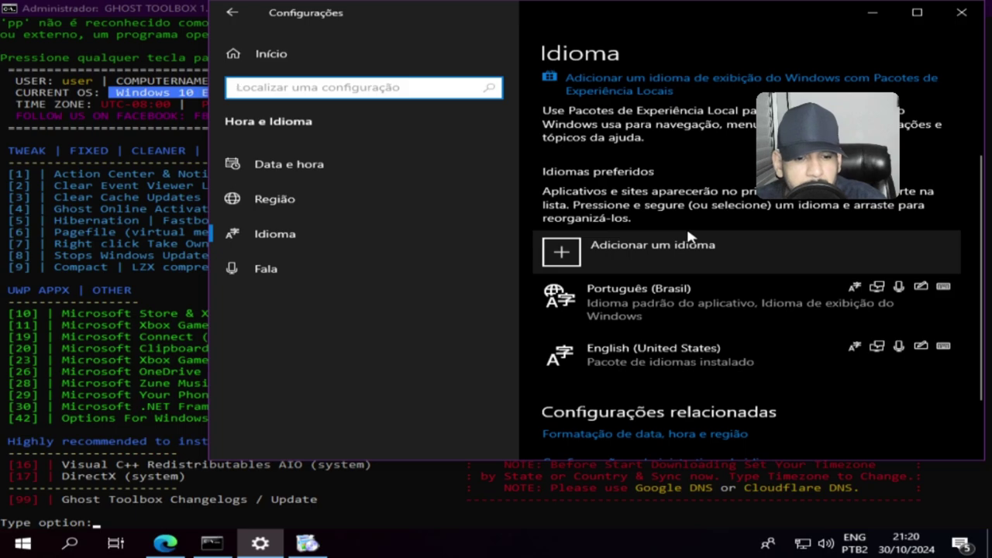
scroll(690, 236, "up", 4)
scroll(692, 236, "down", 6)
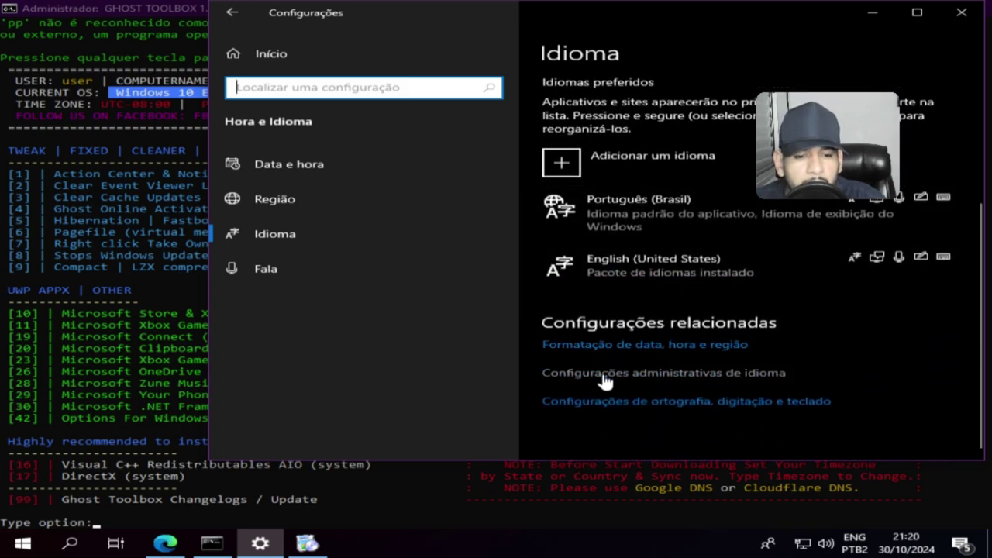
left_click(605, 380)
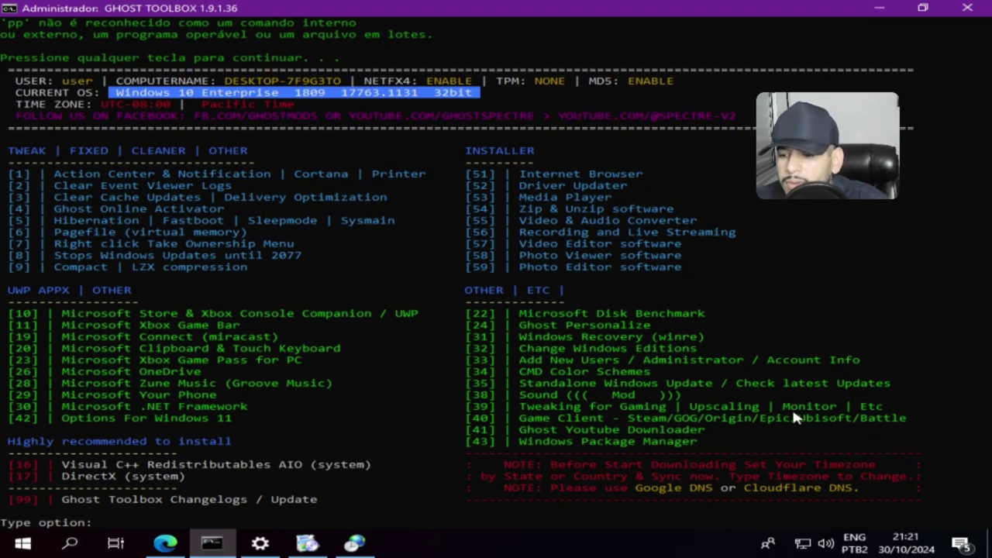
left_click(968, 9)
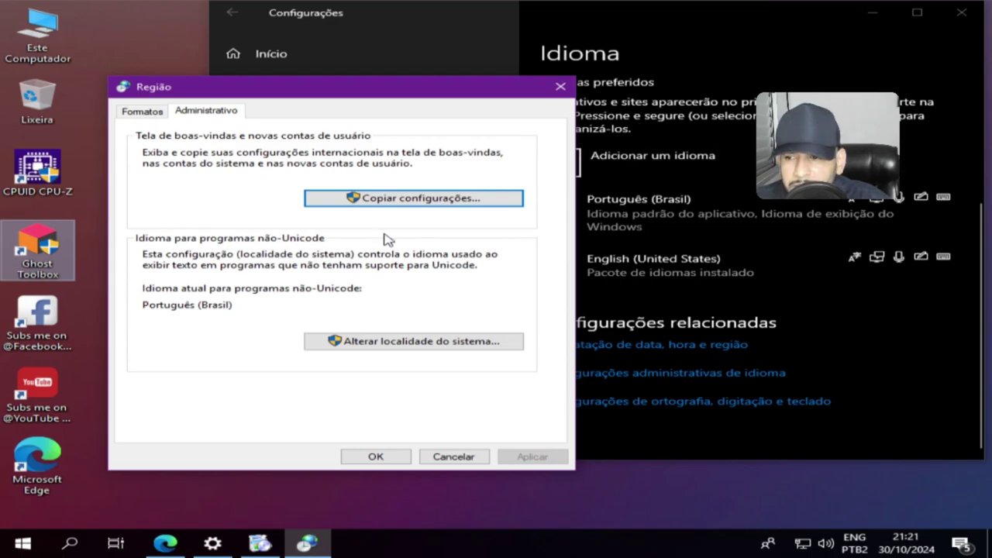
left_click(399, 200)
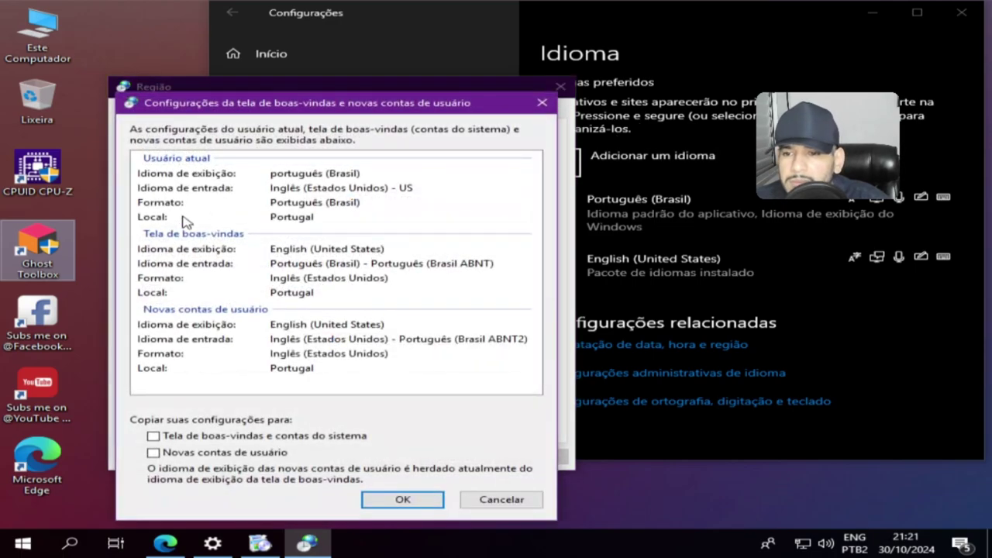
left_click(155, 437)
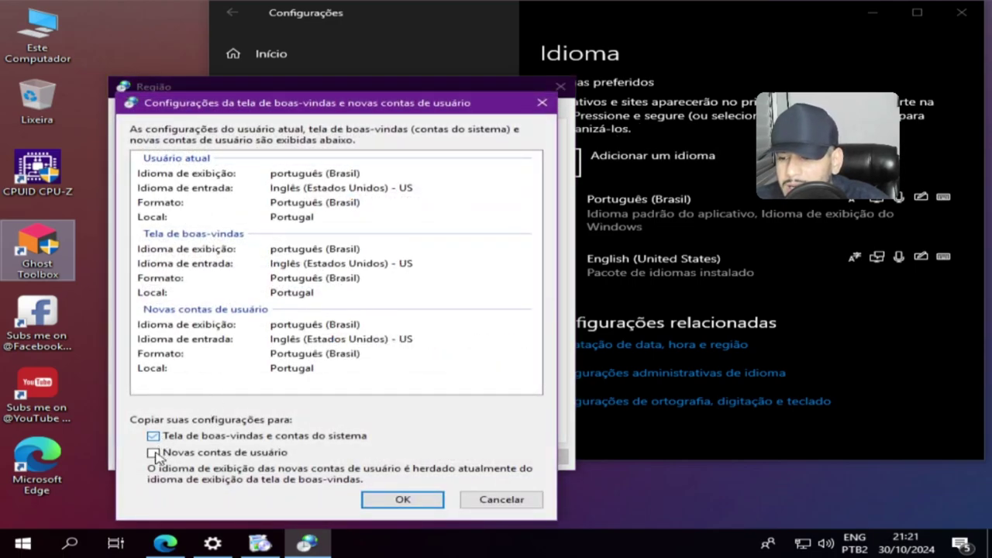
left_click(154, 453)
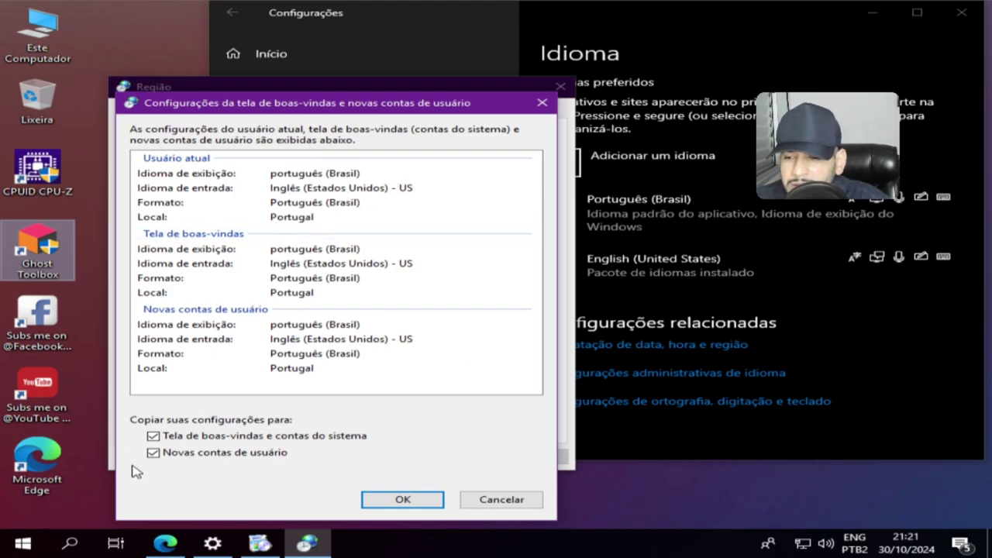
left_click(154, 436)
left_click(153, 452)
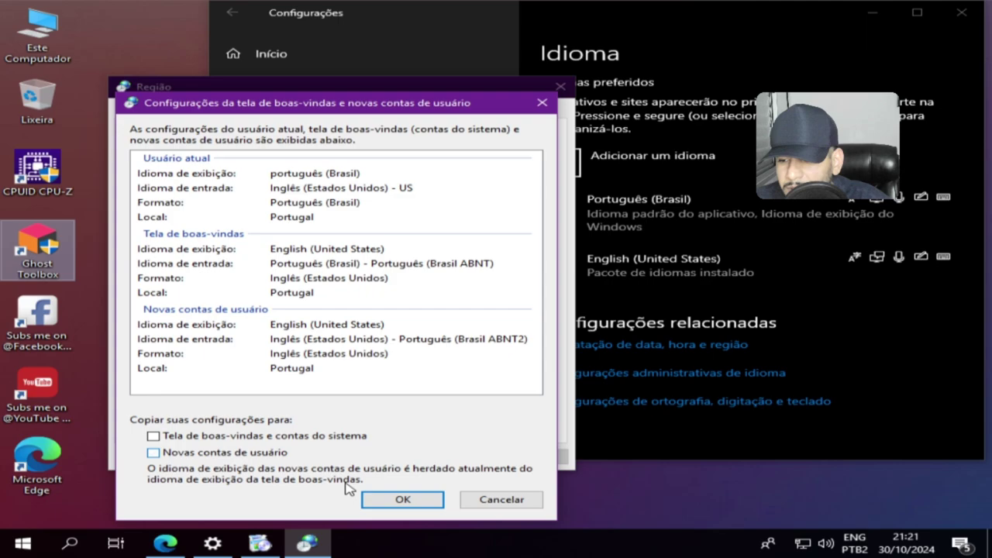
left_click(489, 500)
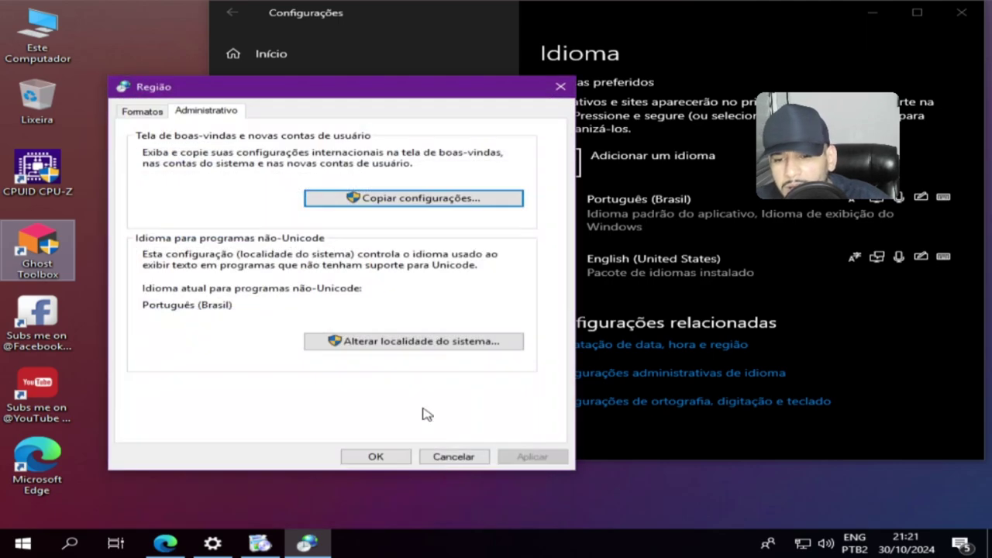
left_click(558, 90)
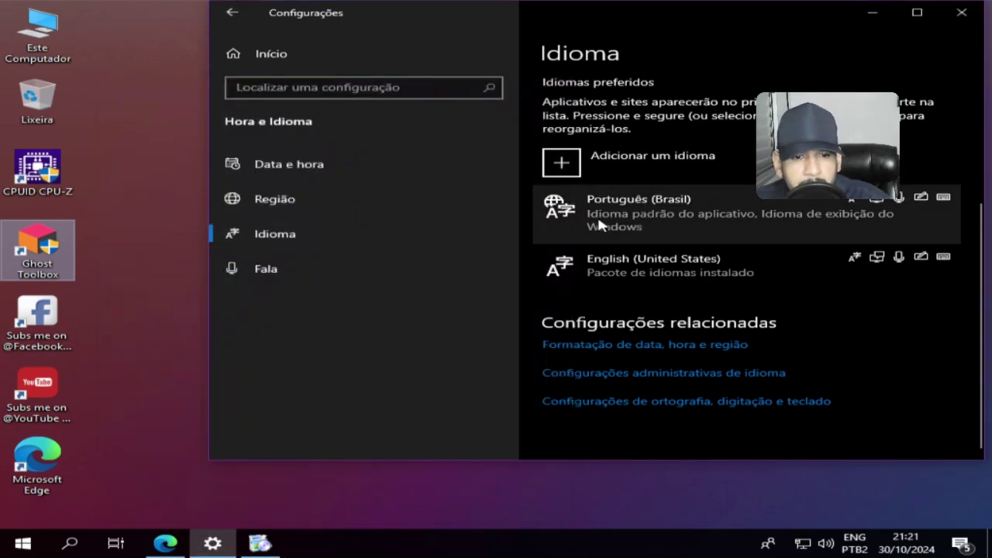
Step: Reopen the Português (Brasil) language options and go to their region format settings
left_click(597, 226)
left_click(848, 275)
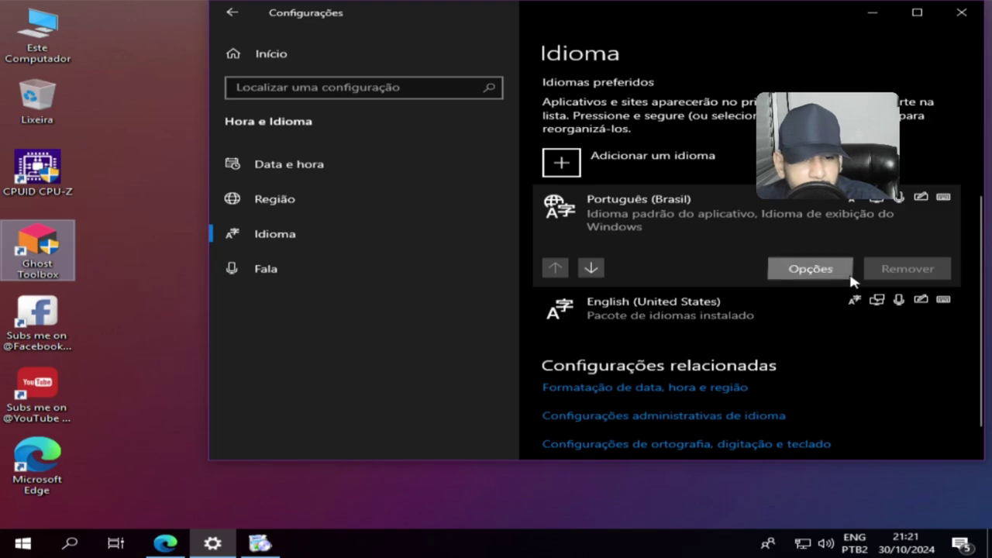
scroll(449, 330, "down", 3)
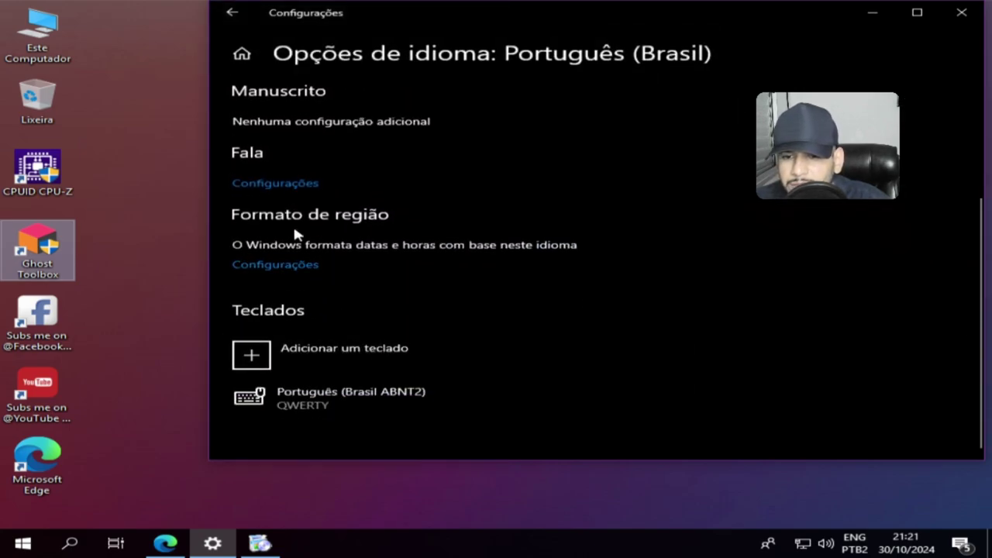
left_click(283, 268)
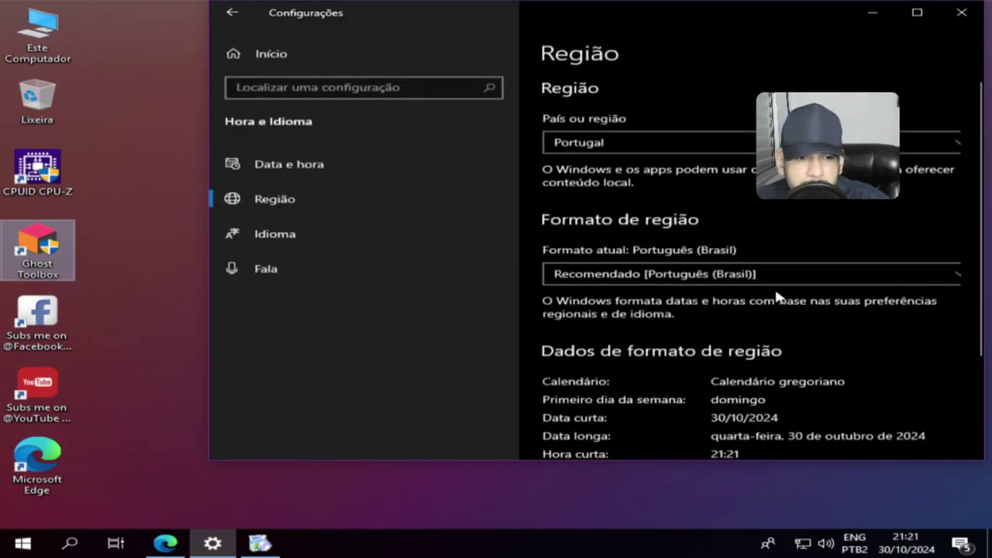
Step: Set the country or region to Brasil and return to the Language page
scroll(785, 278, "down", 2)
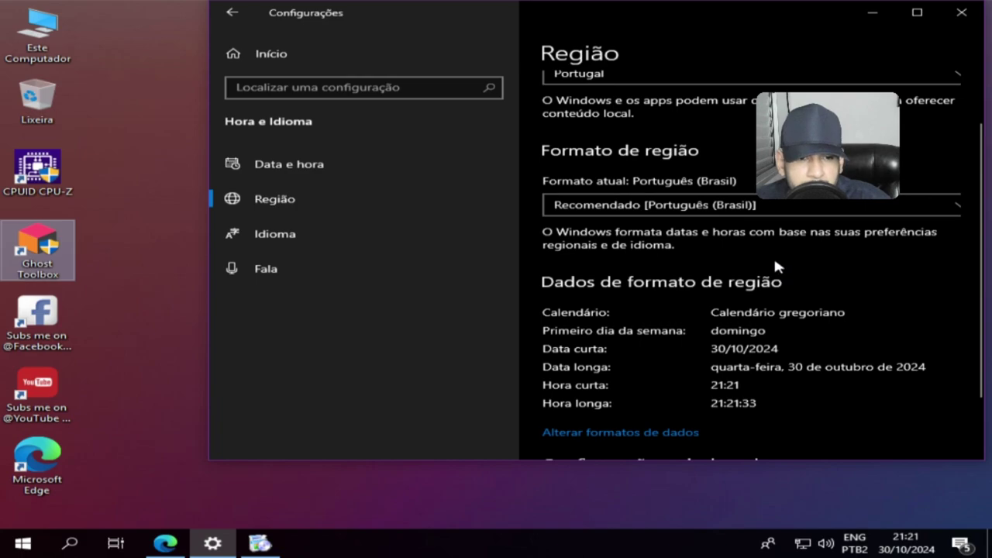
scroll(693, 124, "up", 2)
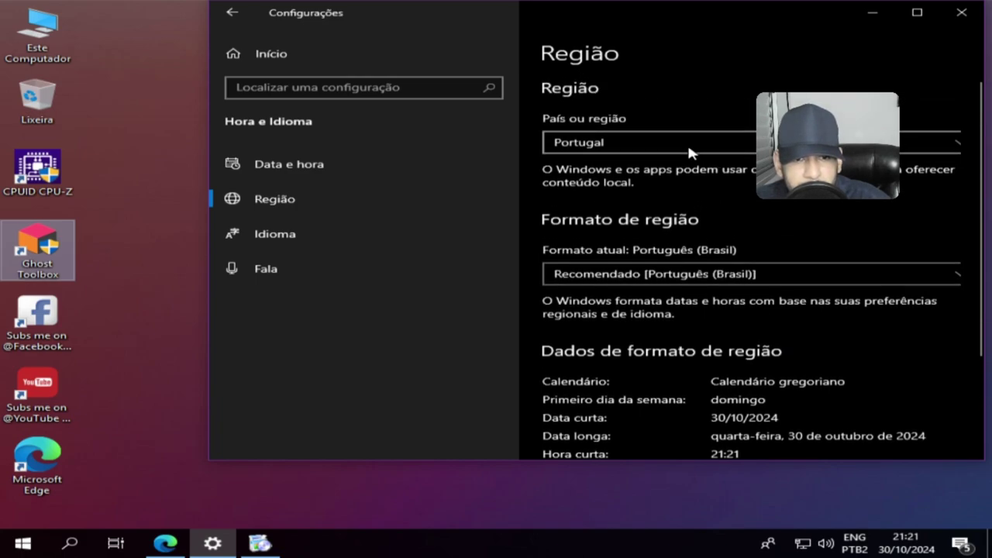
left_click(687, 142)
scroll(687, 147, "down", 1)
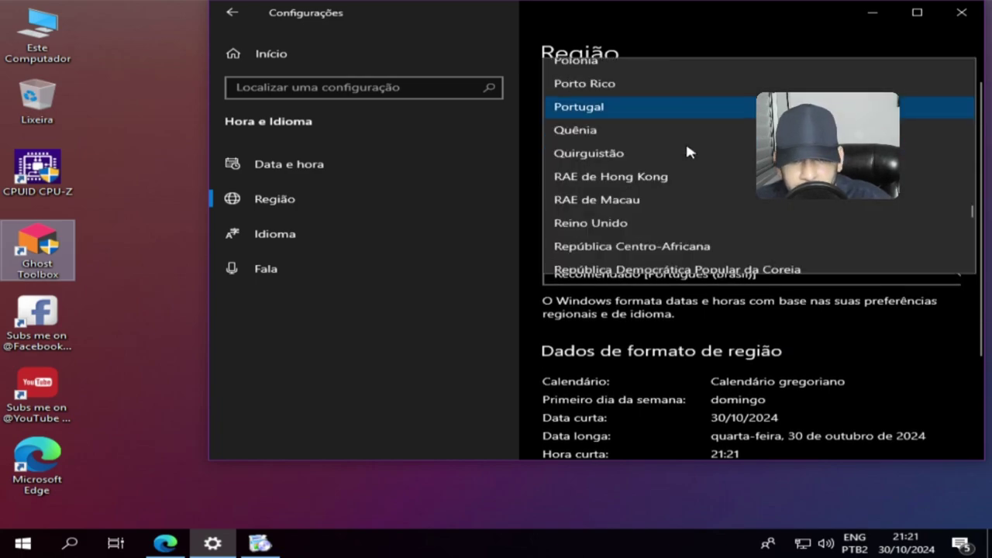
left_click(686, 153)
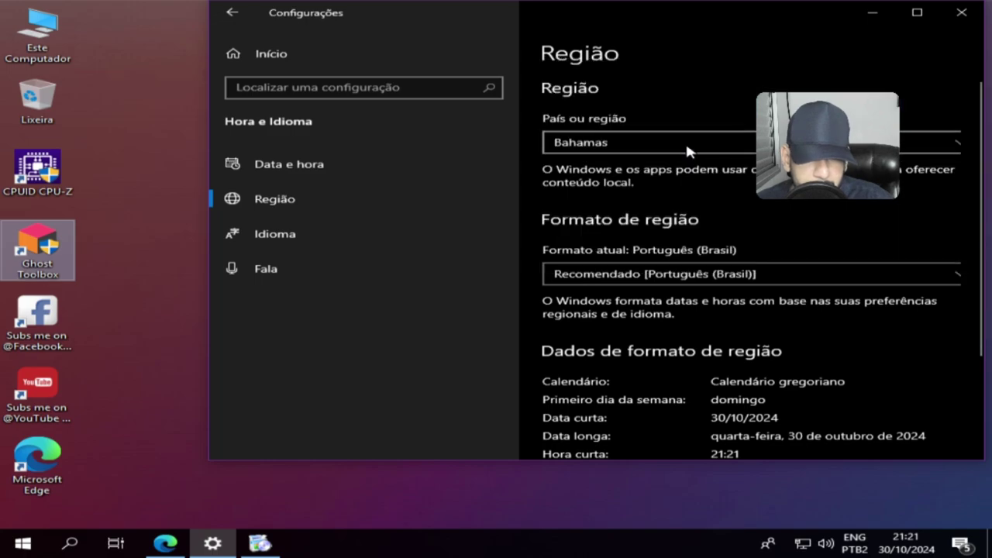
left_click(687, 147)
scroll(620, 218, "down", 2)
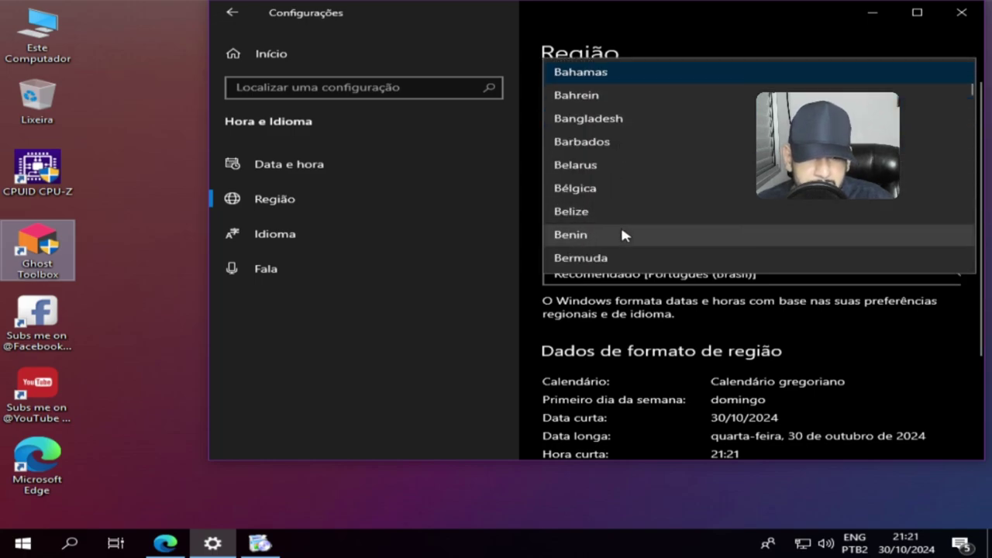
scroll(620, 224, "down", 5)
scroll(622, 233, "down", 1)
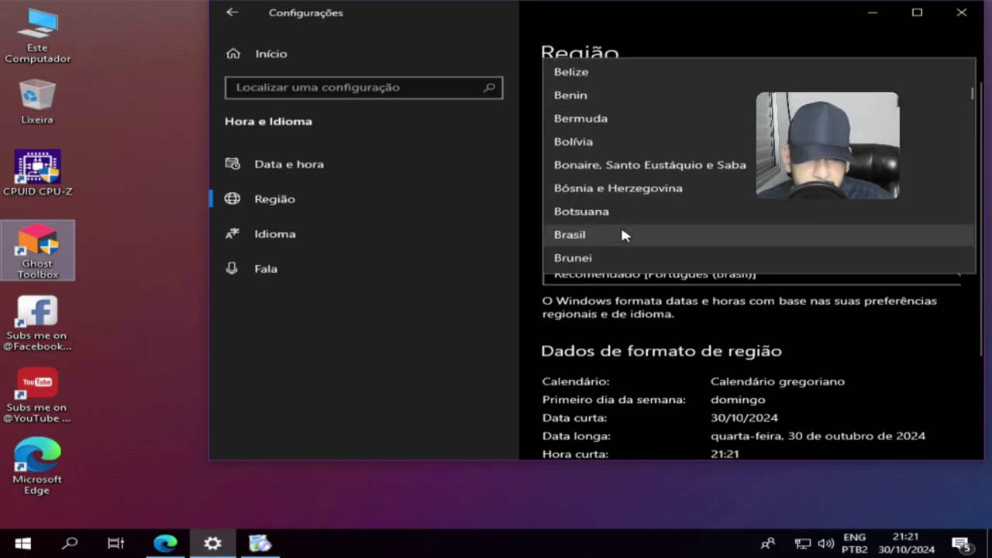
left_click(575, 236)
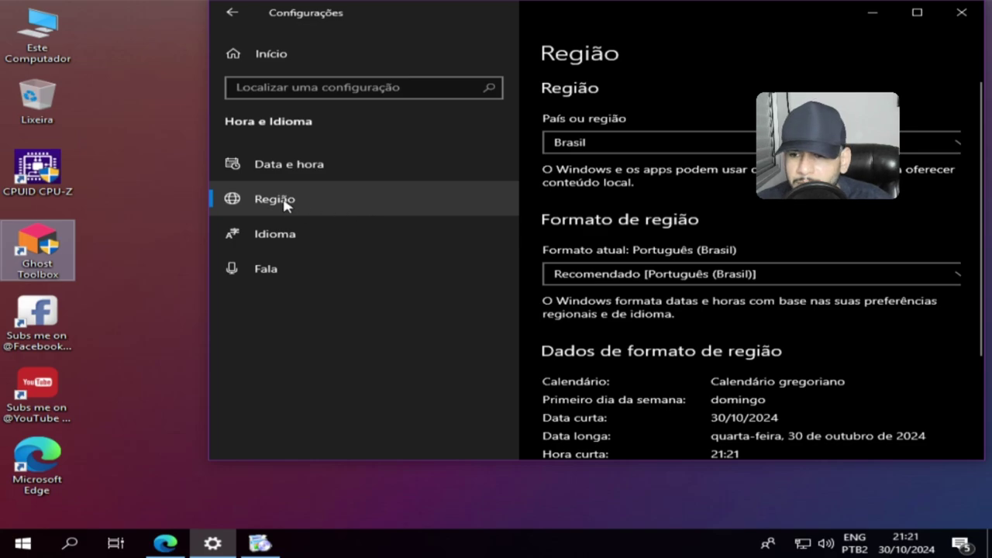
left_click(336, 165)
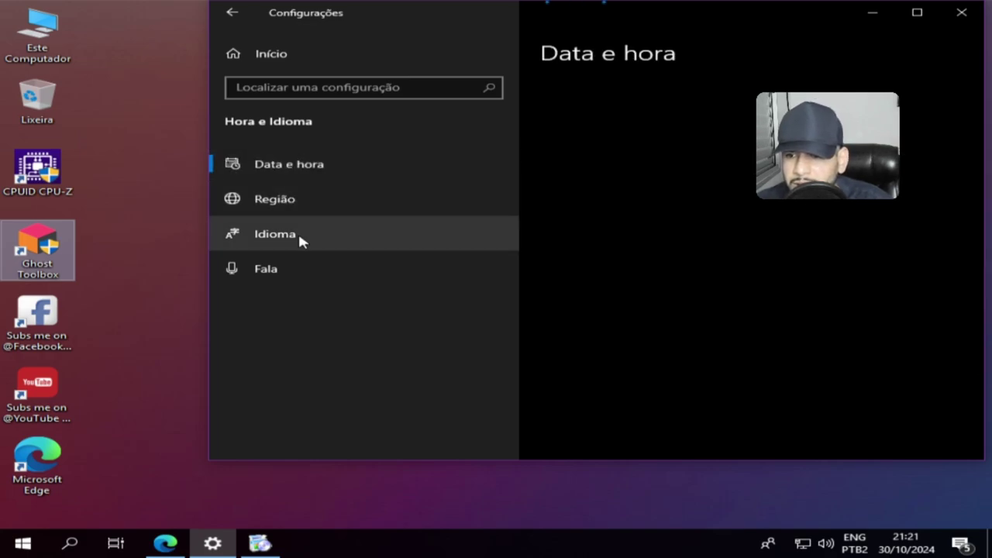
left_click(298, 237)
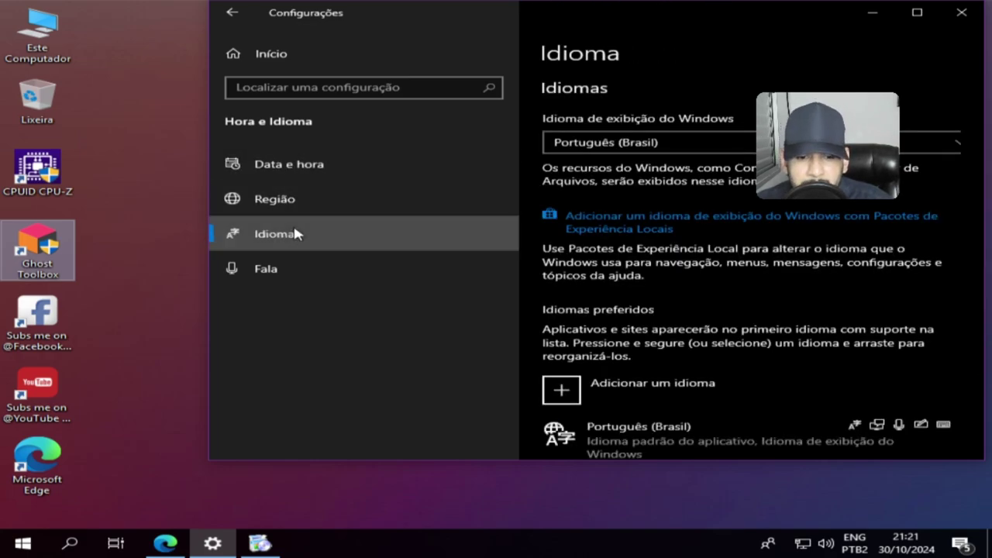
Step: Review the region formats and the administrative options in the additional date, time and region settings, and close those windows
left_click(317, 200)
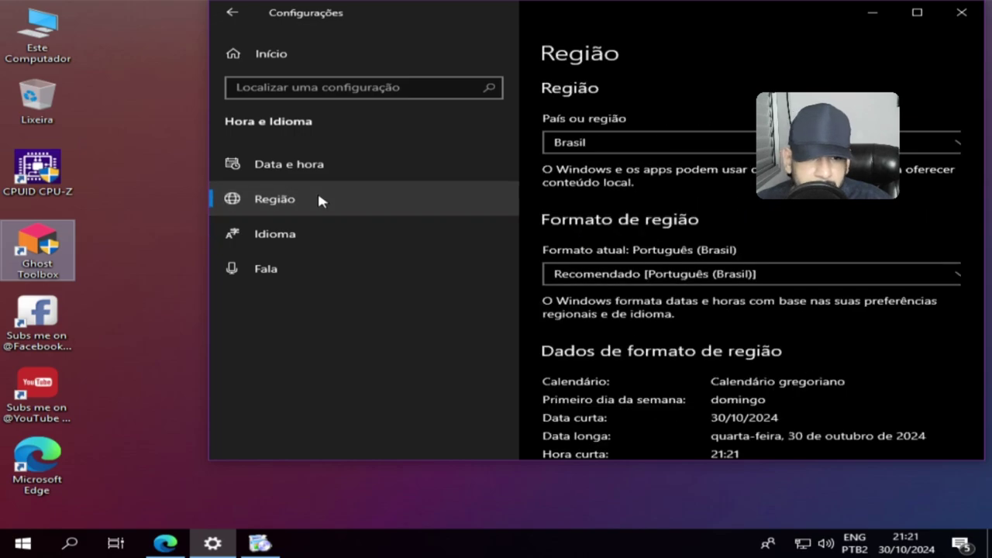
scroll(847, 290, "down", 3)
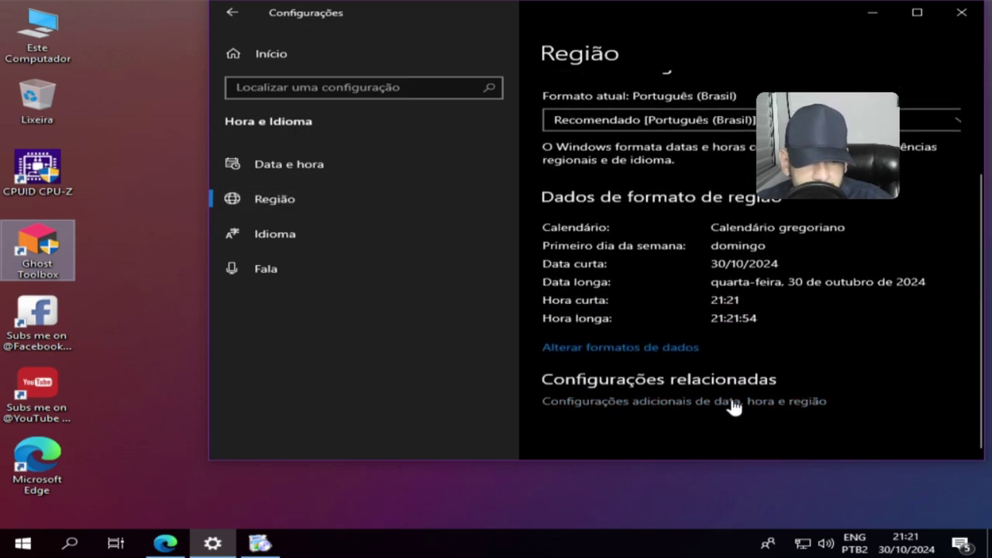
left_click(592, 403)
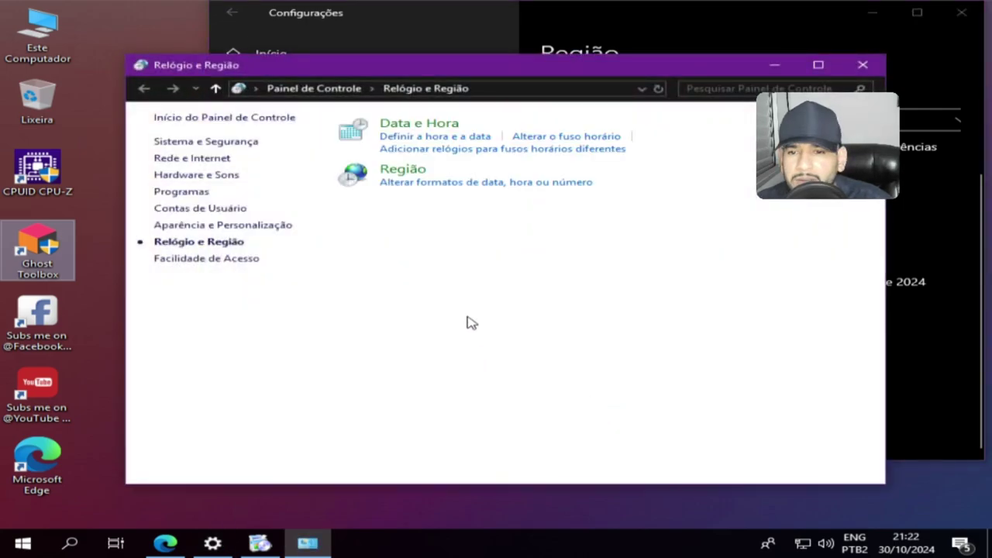
left_click(453, 185)
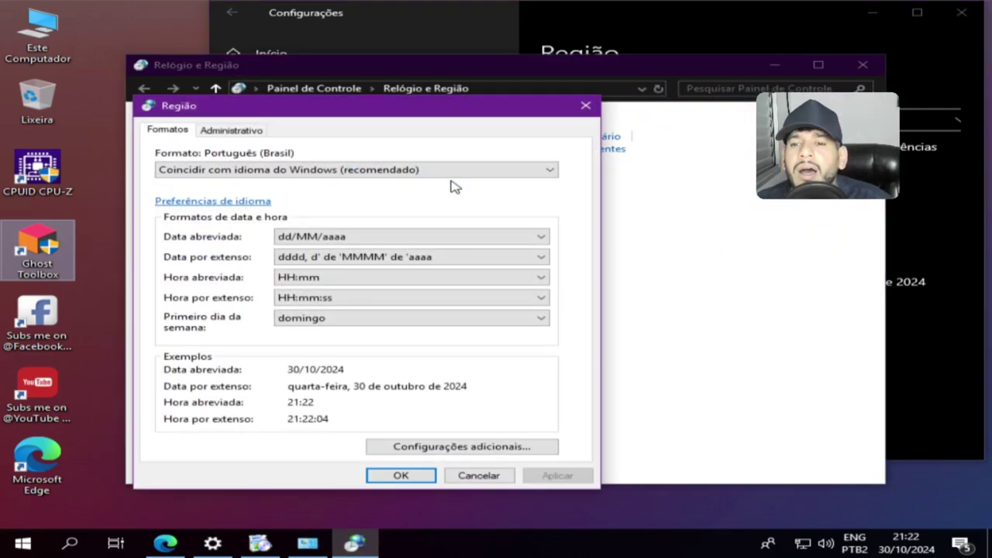
left_click(235, 132)
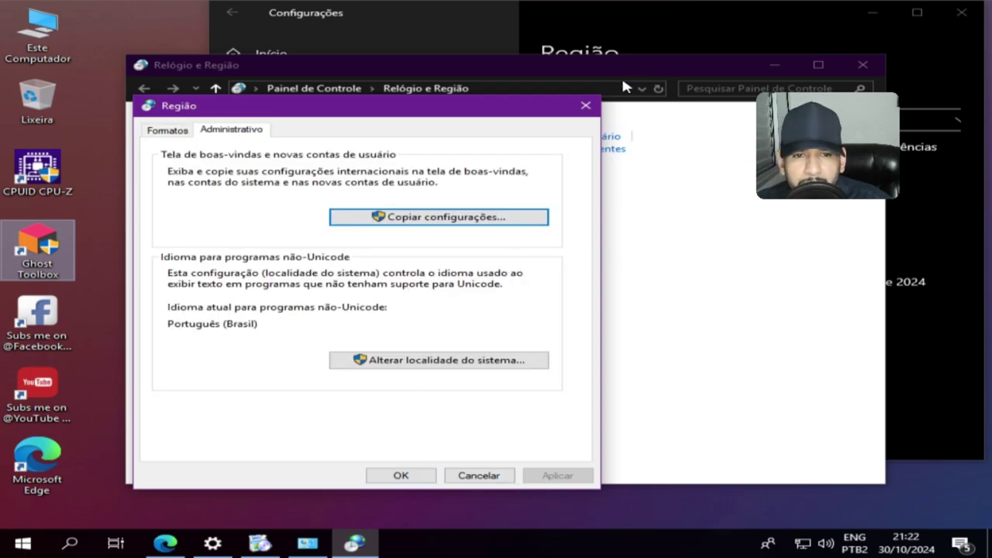
left_click(586, 105)
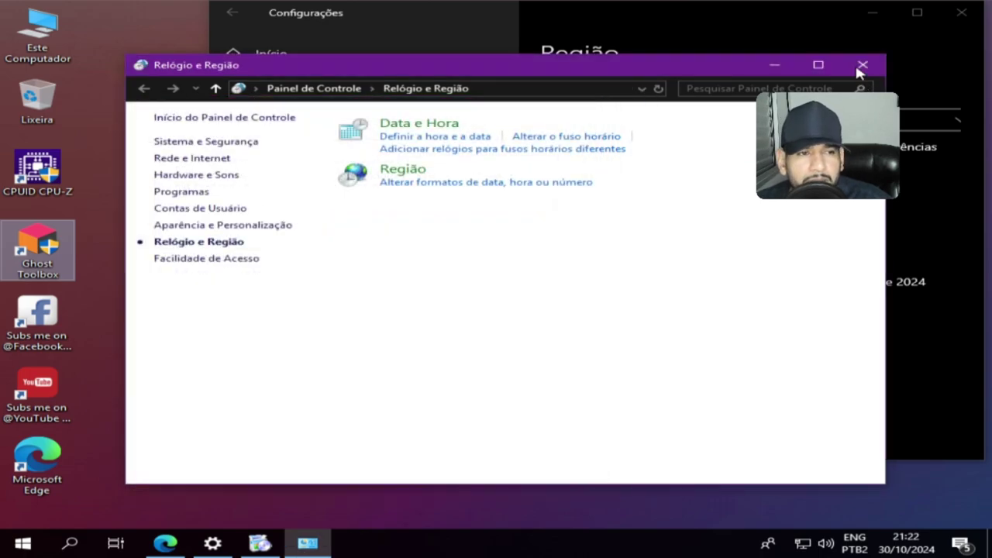
left_click(862, 65)
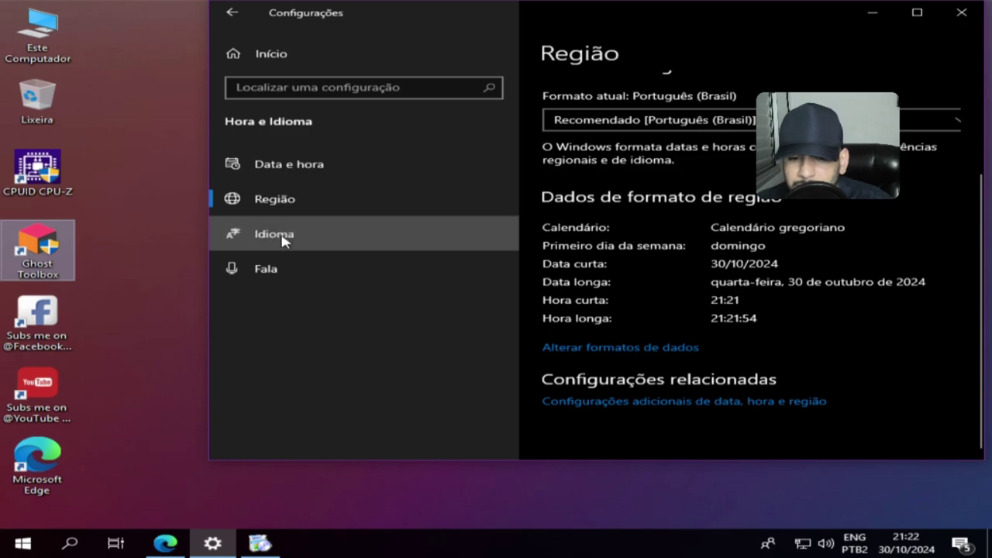
Step: Copy the current language settings to the welcome screen, system accounts and new user accounts from the administrative language settings, and restart Windows
left_click(281, 234)
scroll(690, 372, "down", 5)
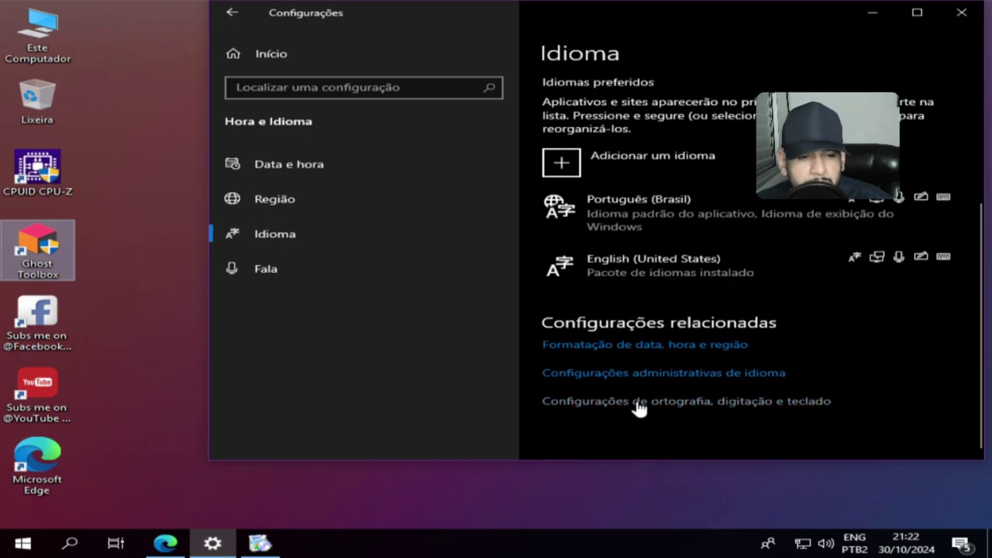
left_click(585, 375)
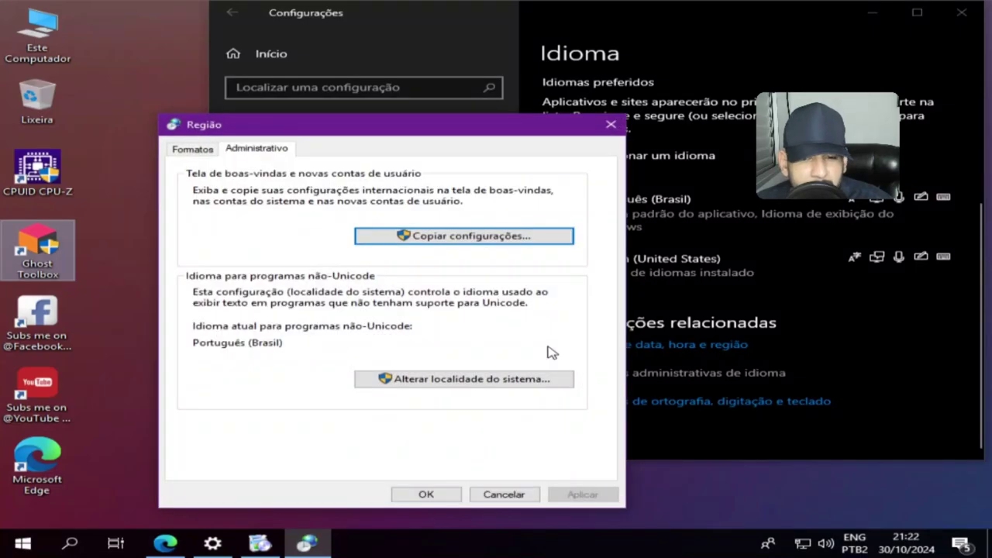
left_click(416, 241)
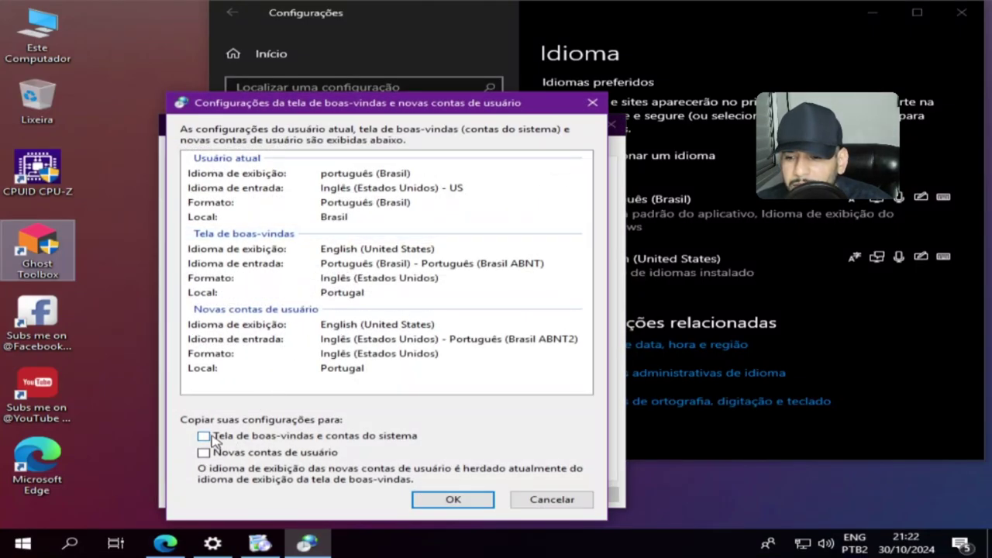
left_click(214, 438)
left_click(210, 455)
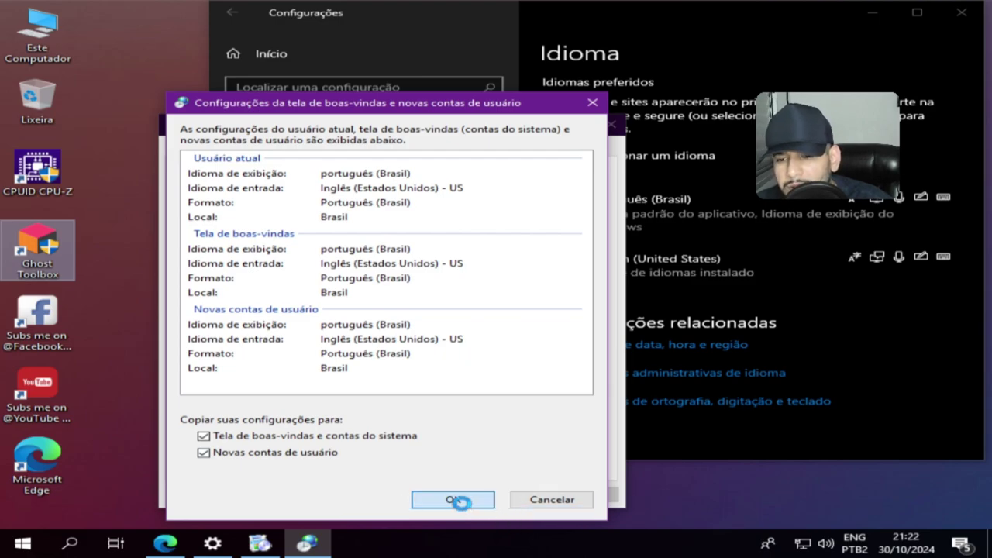
left_click(457, 499)
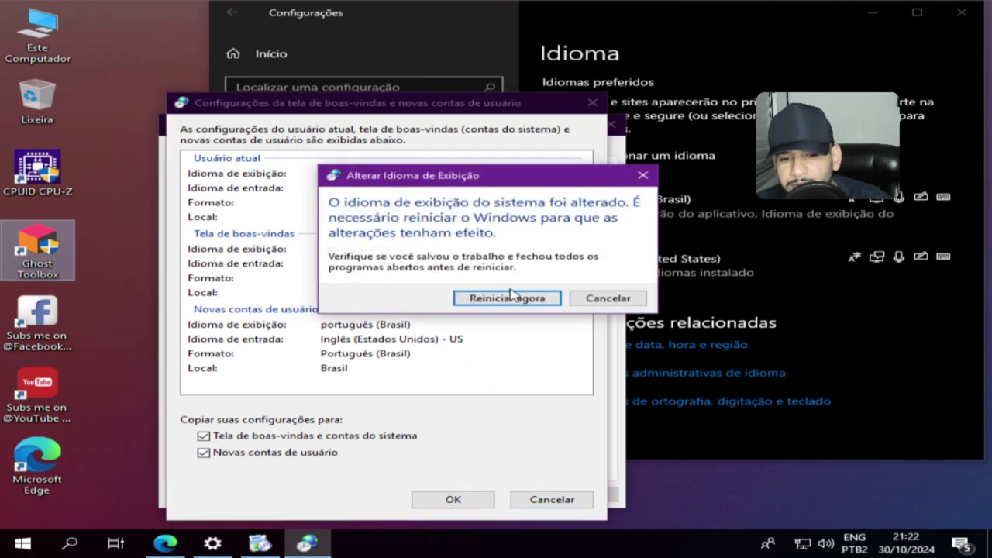
left_click(513, 302)
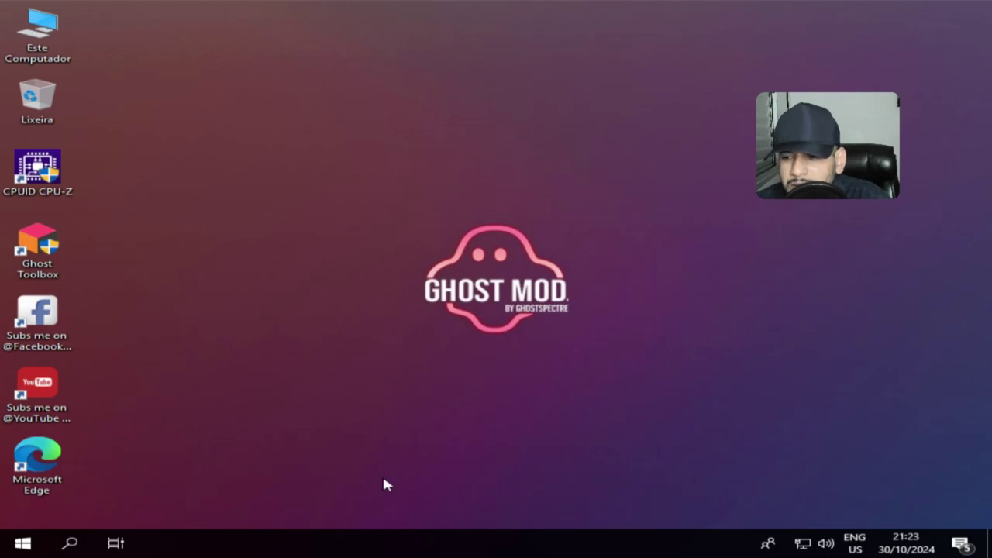
Step: Look over the Start menu entries and launch Ghost Toolbox from the desktop
left_click(23, 544)
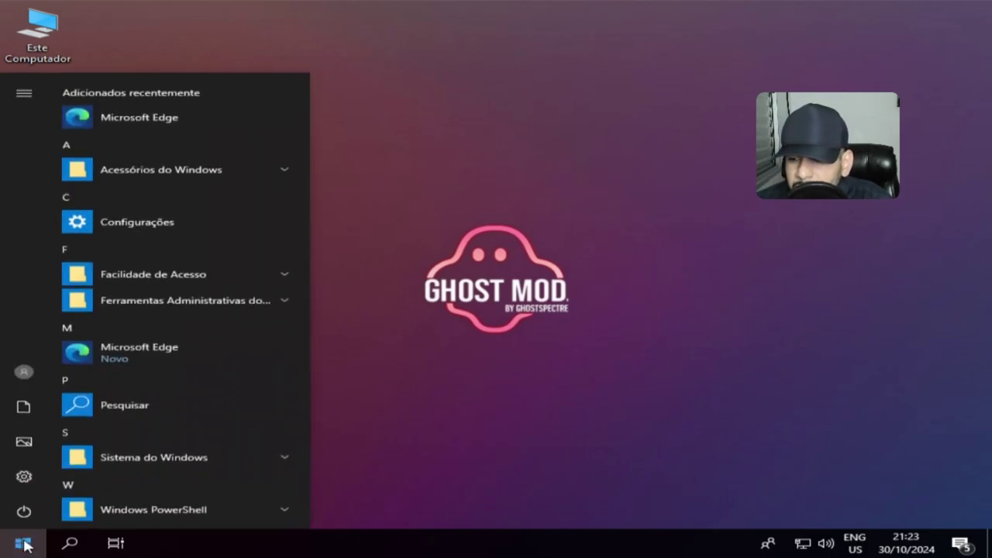
left_click(23, 543)
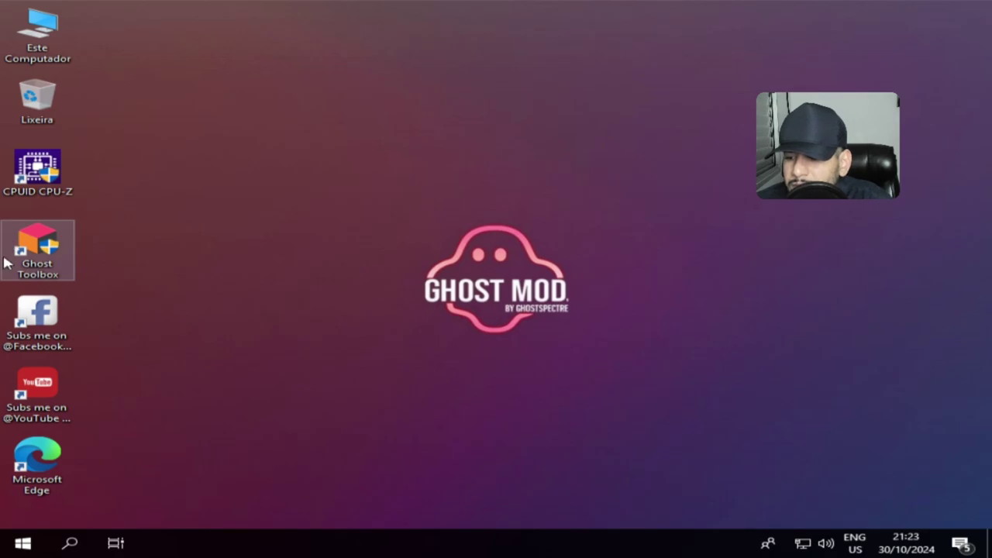
double_click(45, 267)
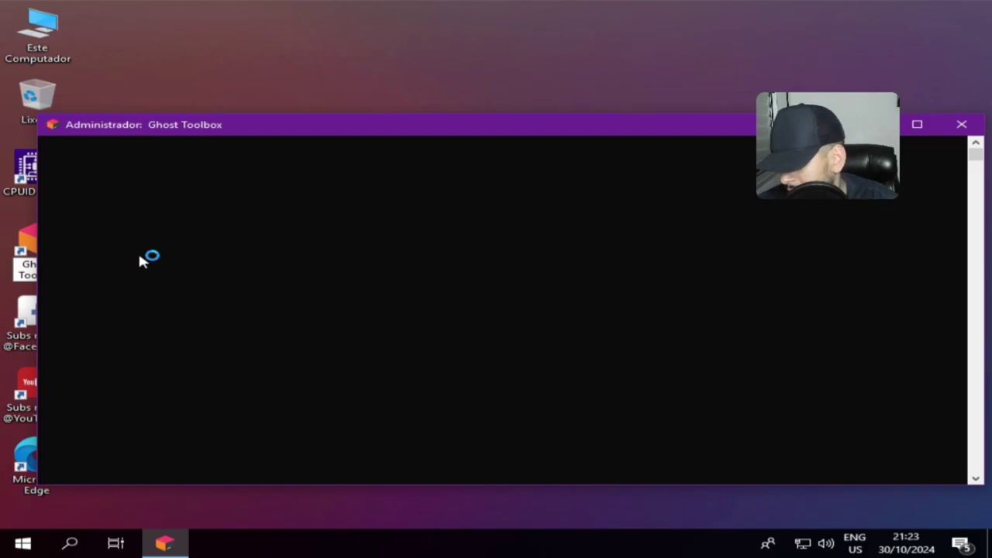
Step: View the Windows version information, close it and agree to download the standalone update 17763.2145 offered by Ghost Toolbox
key("super+r")
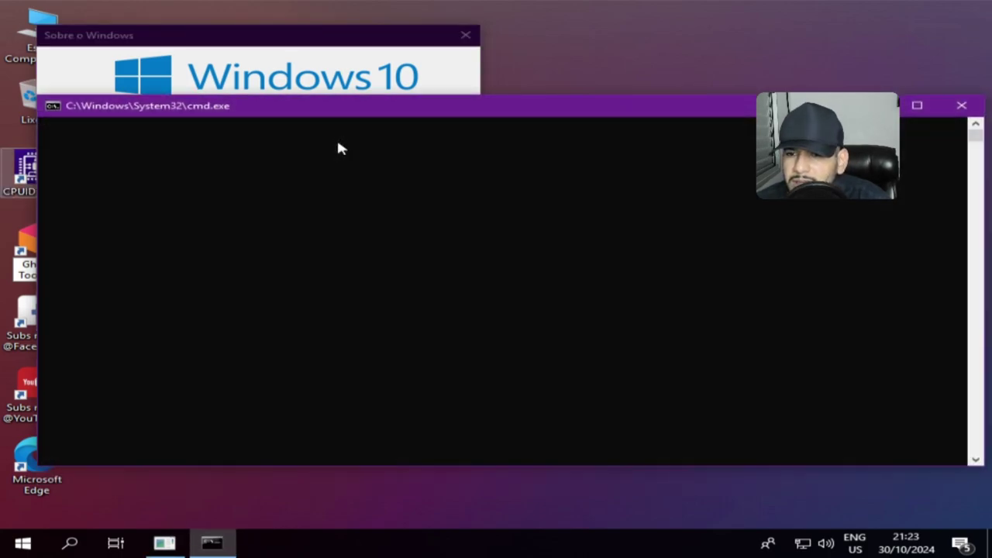
left_click(408, 81)
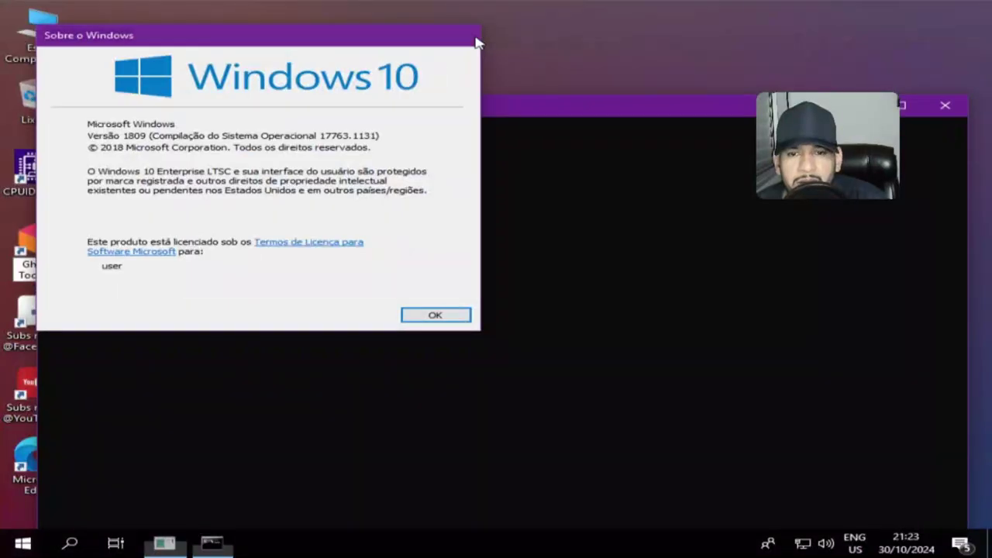
left_click(465, 33)
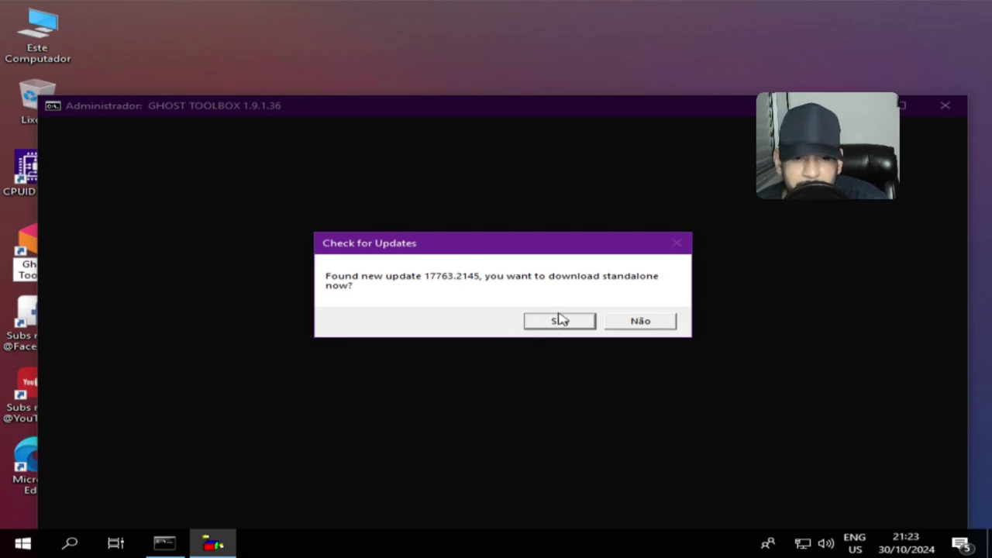
left_click(559, 321)
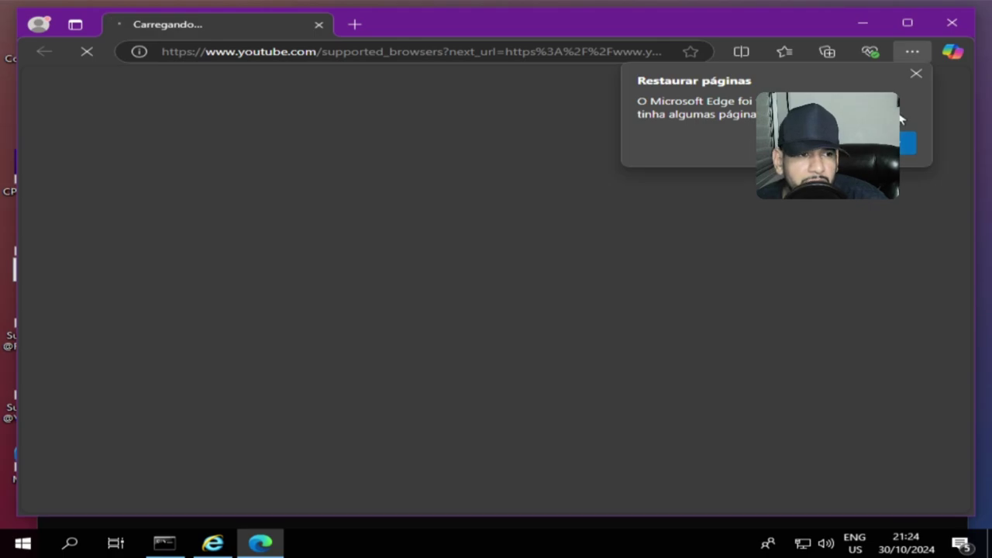
Step: Dismiss Microsoft Edge's page-restore offer, continue browsing and choose Microsoft Edge on YouTube's supported browsers page
left_click(910, 73)
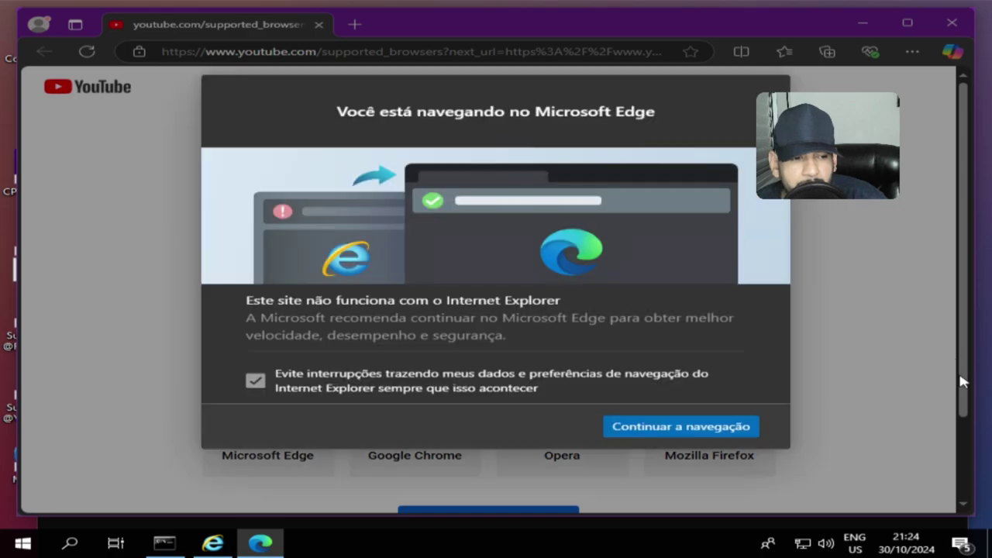
left_click(728, 427)
scroll(757, 405, "down", 3)
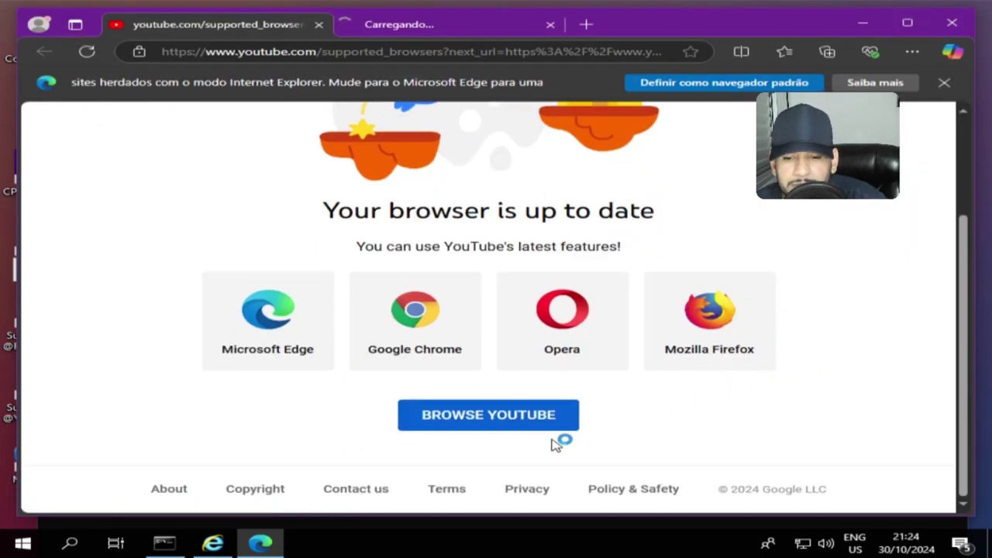
left_click(288, 353)
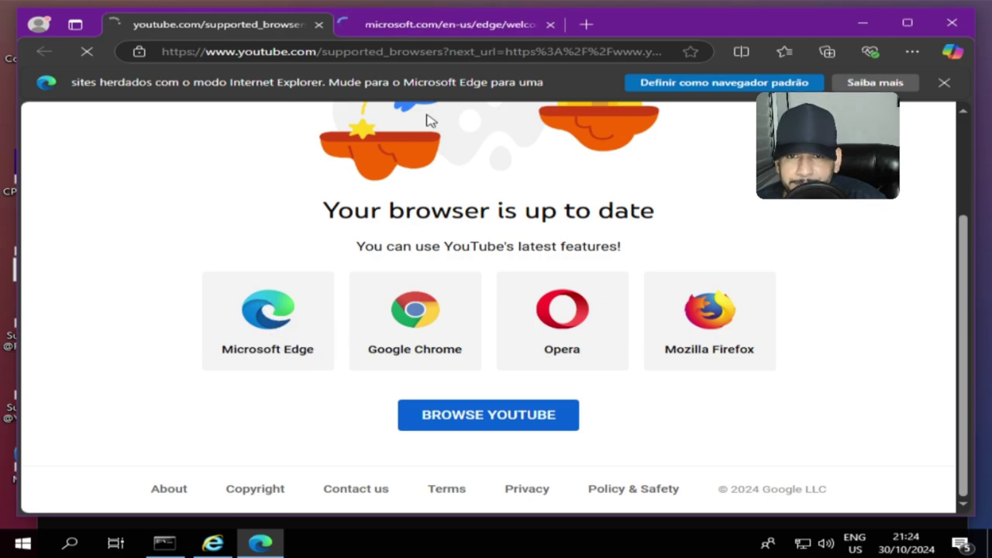
Step: Try to set Microsoft Edge as the default browser from its welcome page, glance at Copilot and minimize the default apps settings
left_click(504, 27)
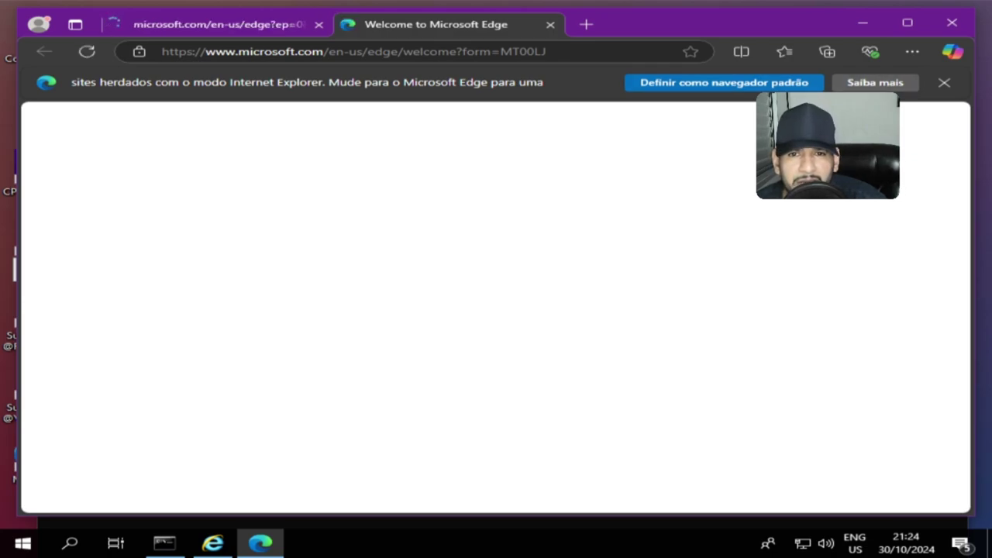
left_click(778, 83)
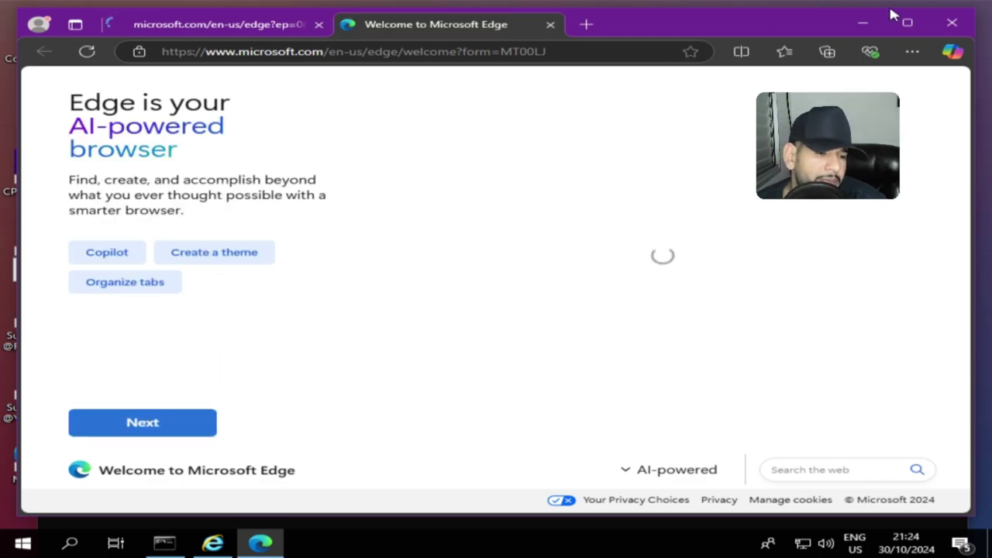
left_click(953, 56)
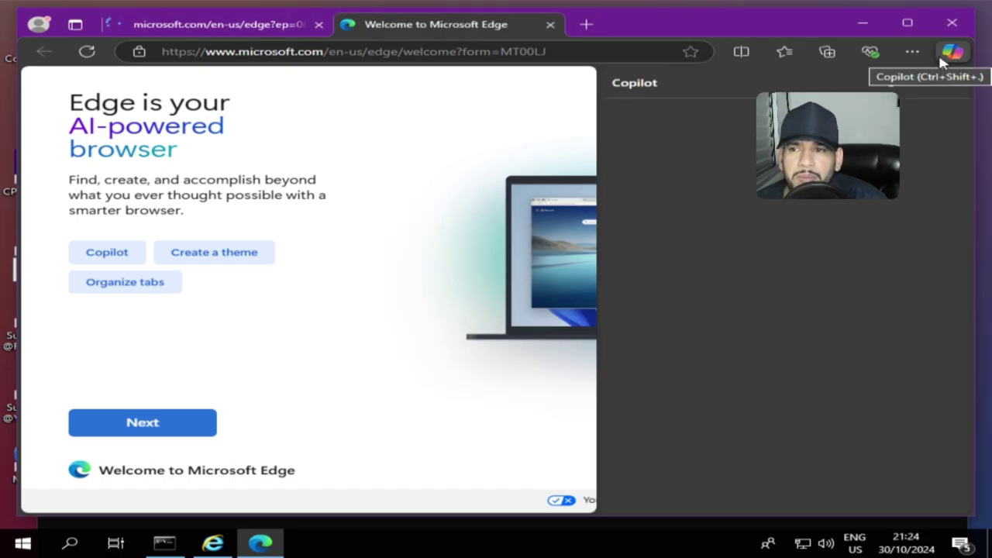
left_click(951, 51)
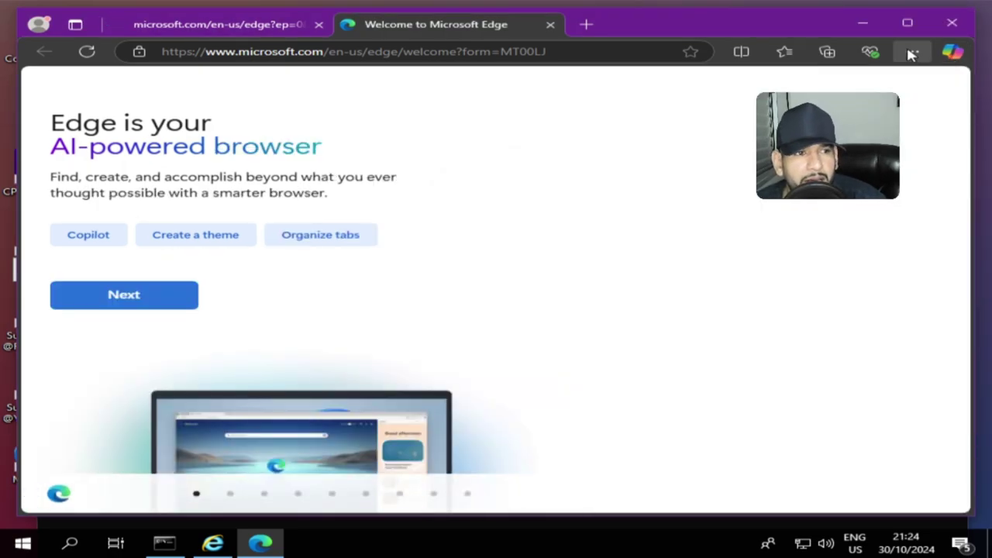
left_click(913, 52)
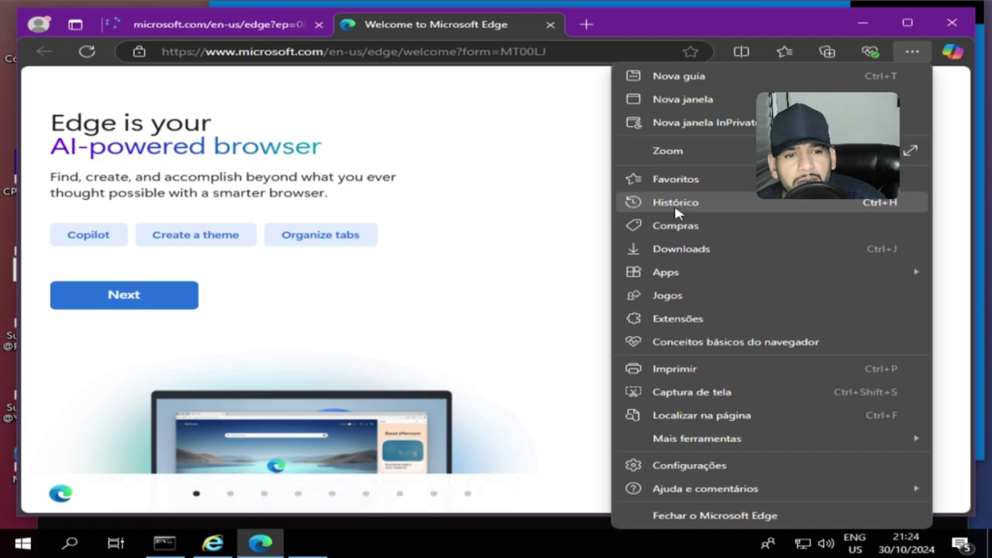
key("Escape")
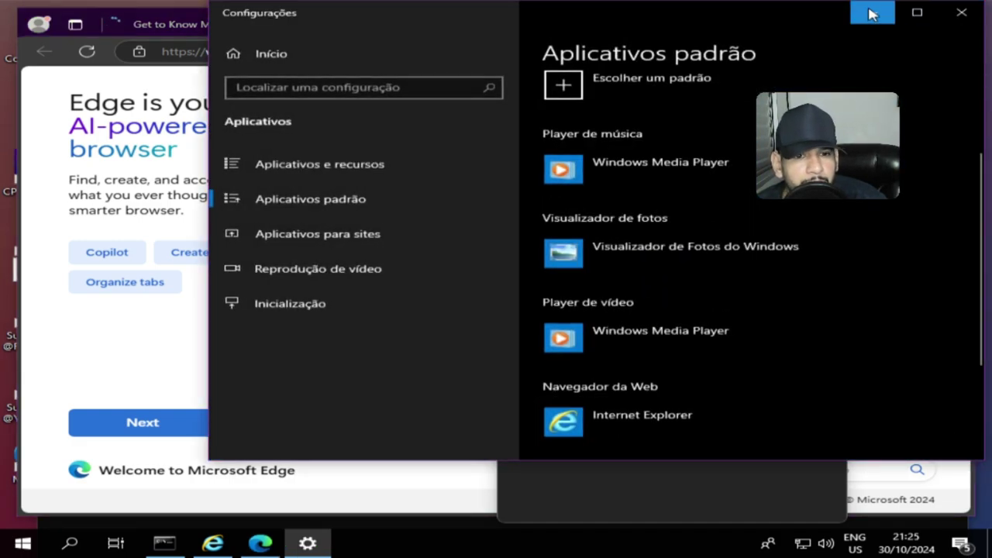
left_click(866, 14)
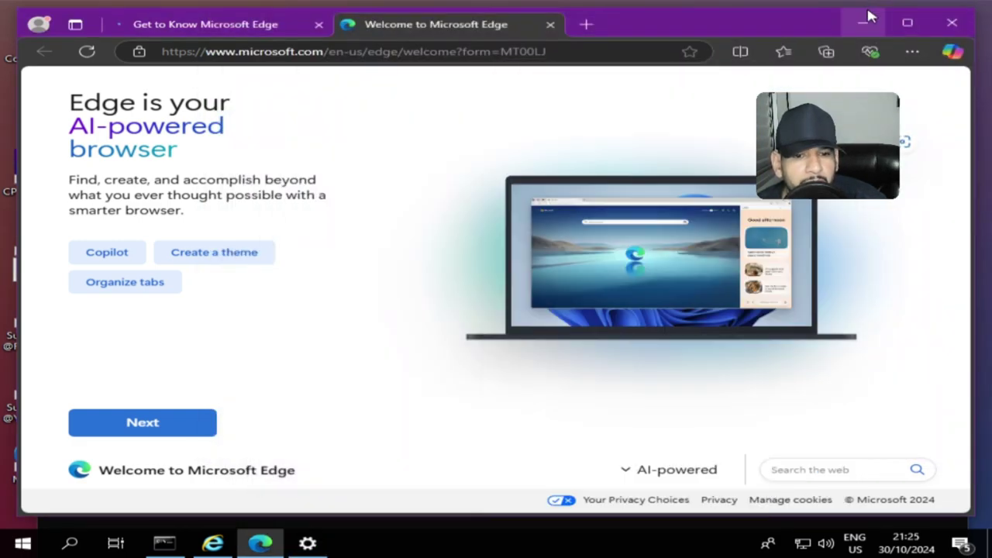
Step: Open the "Forza Horizon 4 - Windows 10 LTSC 2019" YouTube video from the full browsing history
left_click(908, 52)
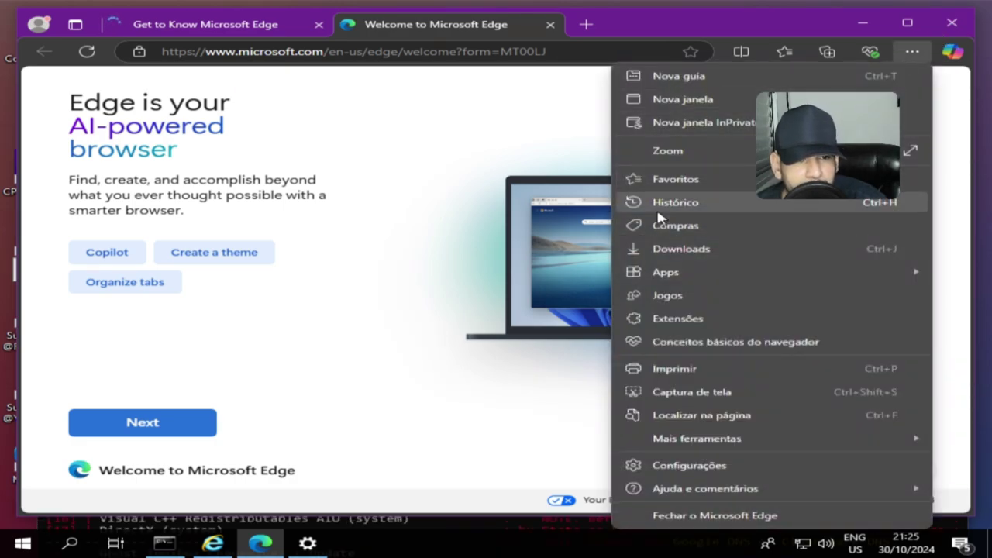
left_click(660, 203)
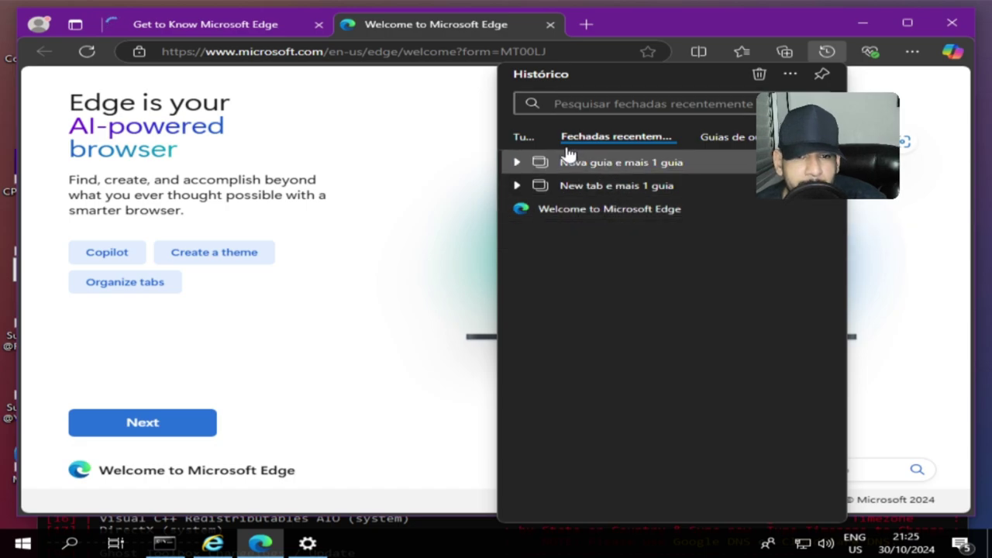
left_click(527, 138)
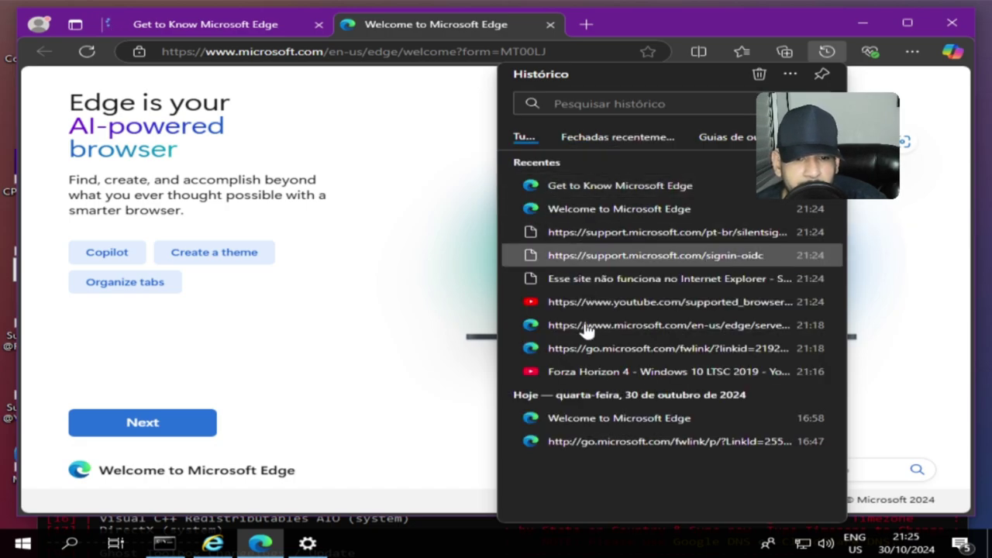
left_click(598, 378)
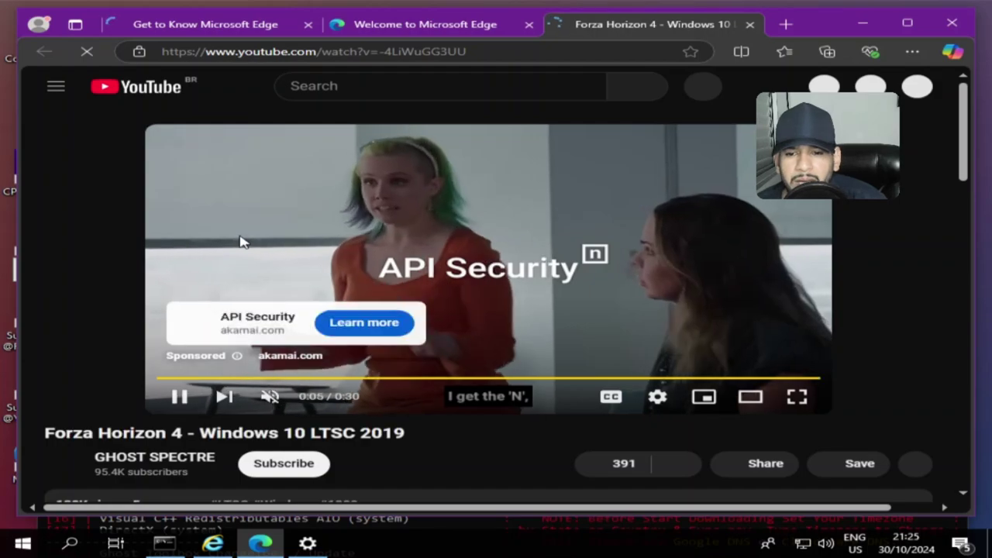
left_click(745, 338)
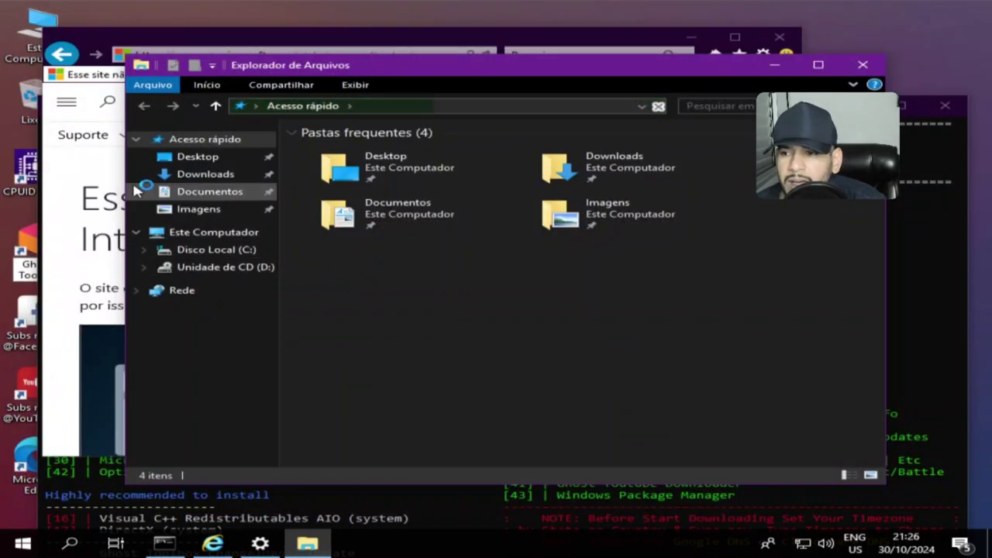
Step: Open Task Manager and disable Microsoft Edge from starting automatically with Windows
key("ctrl+shift+Escape")
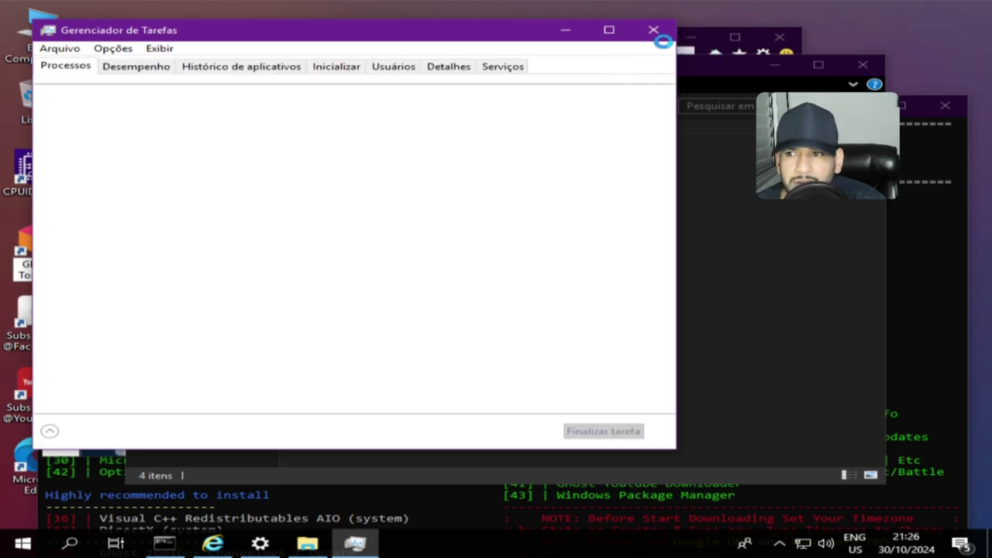
left_click(348, 68)
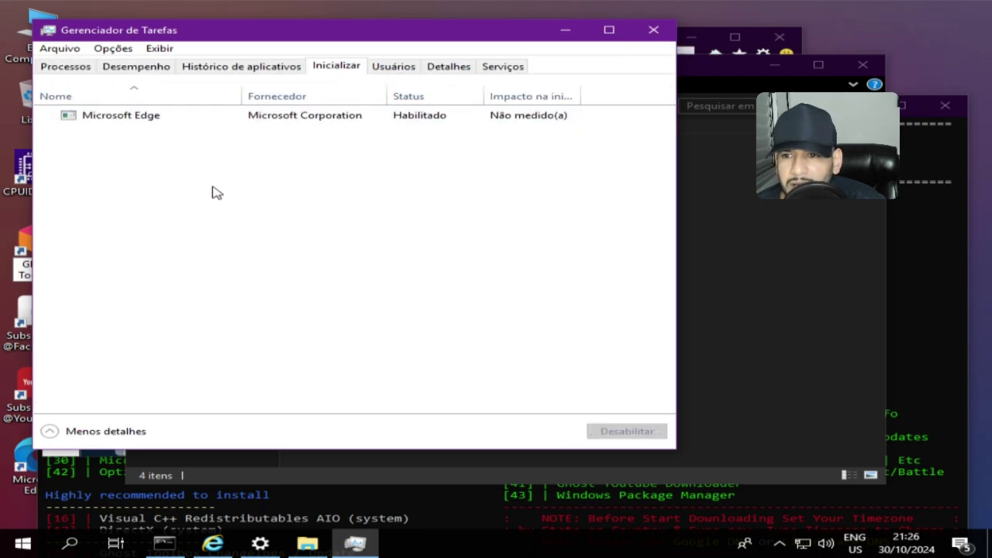
left_click(298, 125)
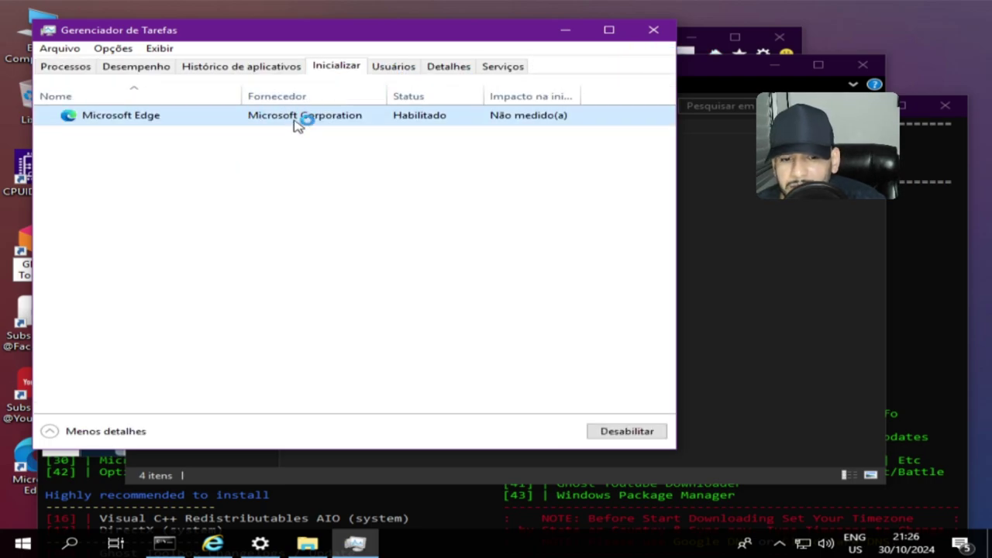
left_click(625, 434)
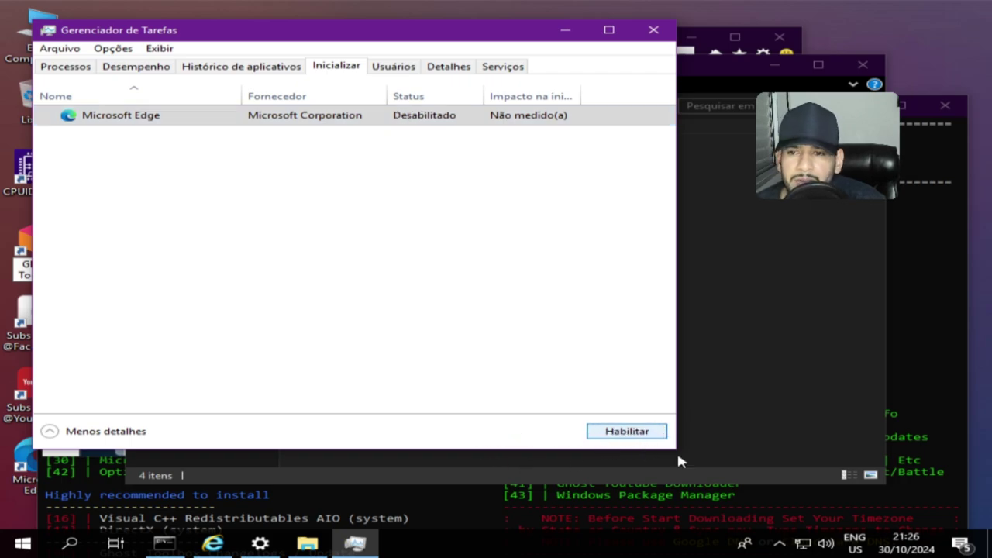
Step: End the running Internet Explorer application in the list of processes
left_click(87, 67)
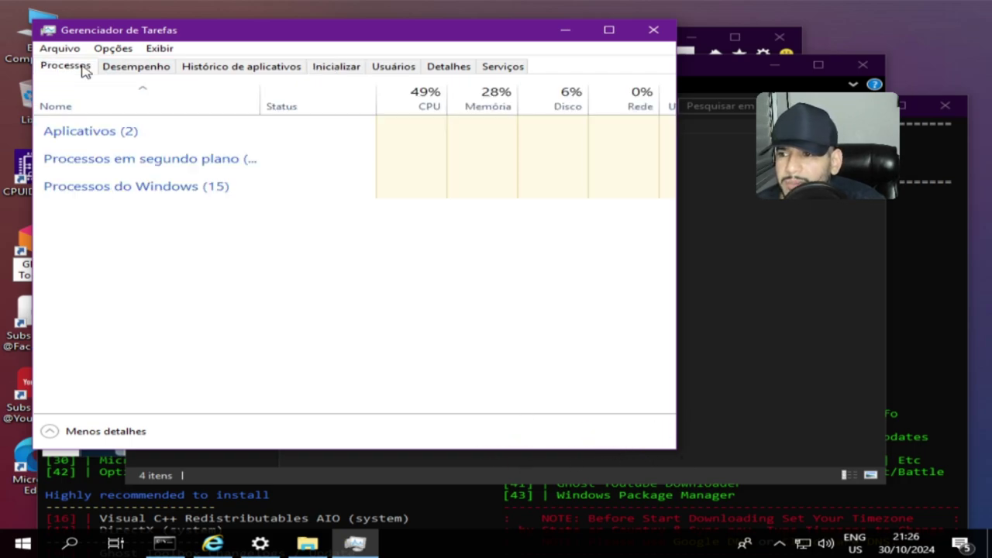
left_click(147, 194)
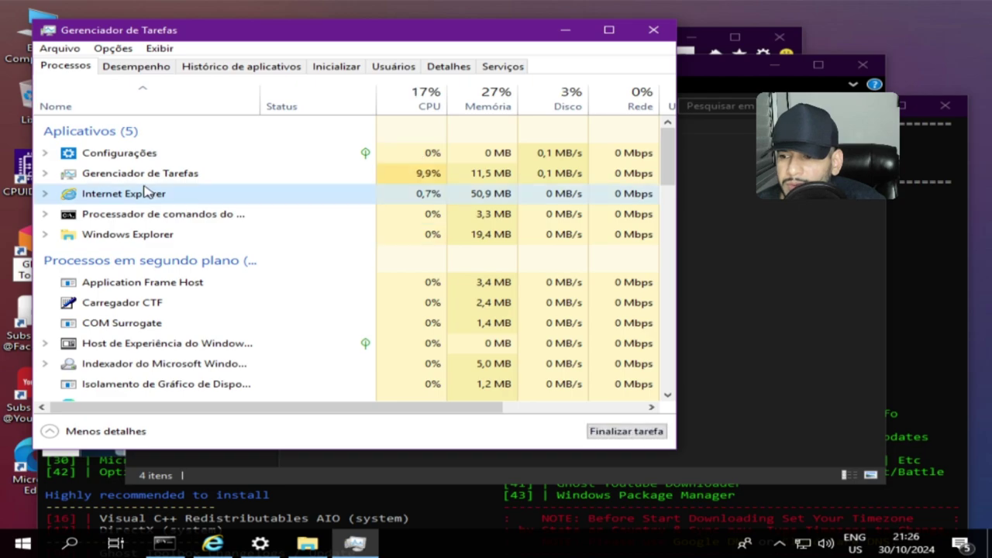
left_click(606, 436)
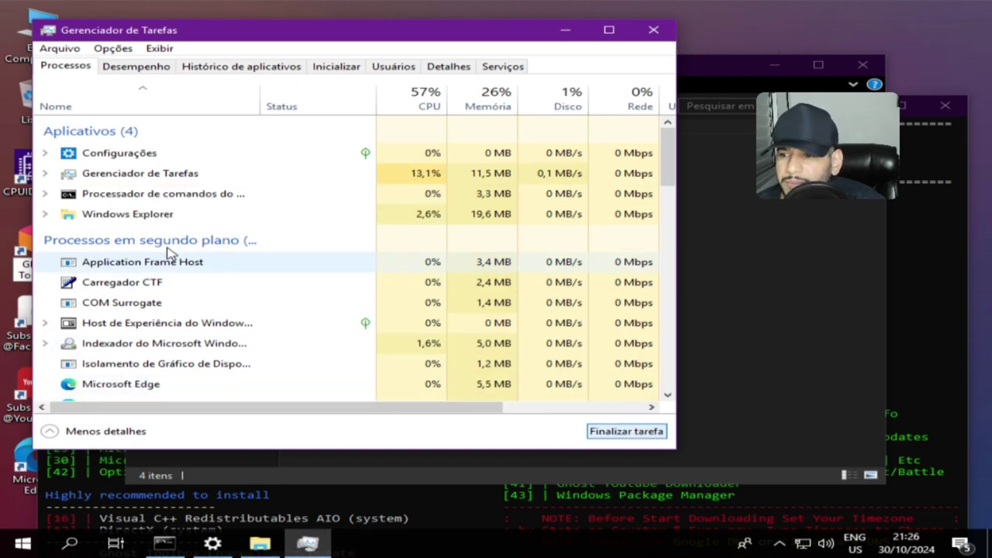
Step: End several Microsoft Edge background processes one by one, as well as the Microsoft Edge Update process
left_click(98, 381)
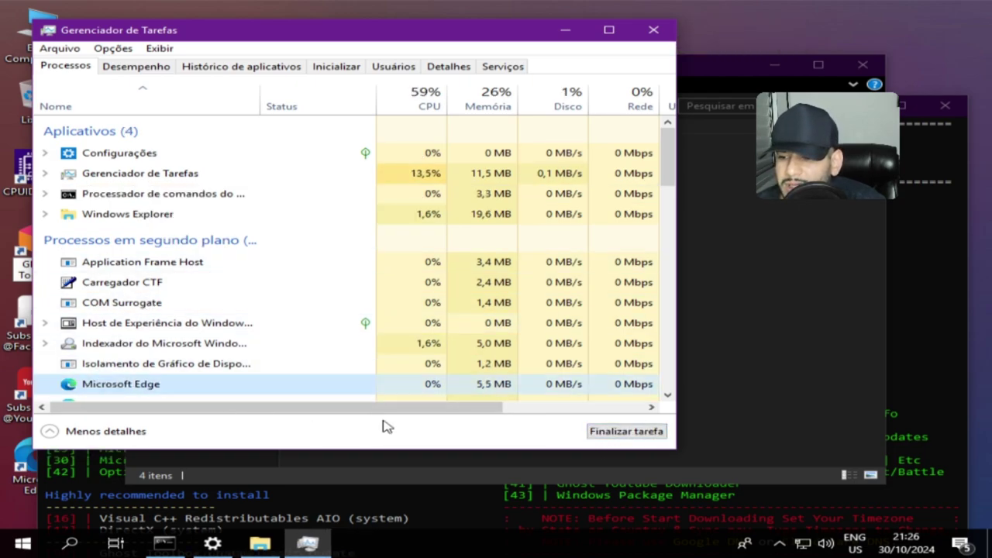
left_click(616, 429)
mouse_move(666, 178)
left_mouse_down()
mouse_move(664, 240)
mouse_move(664, 188)
left_mouse_up()
left_click(210, 231)
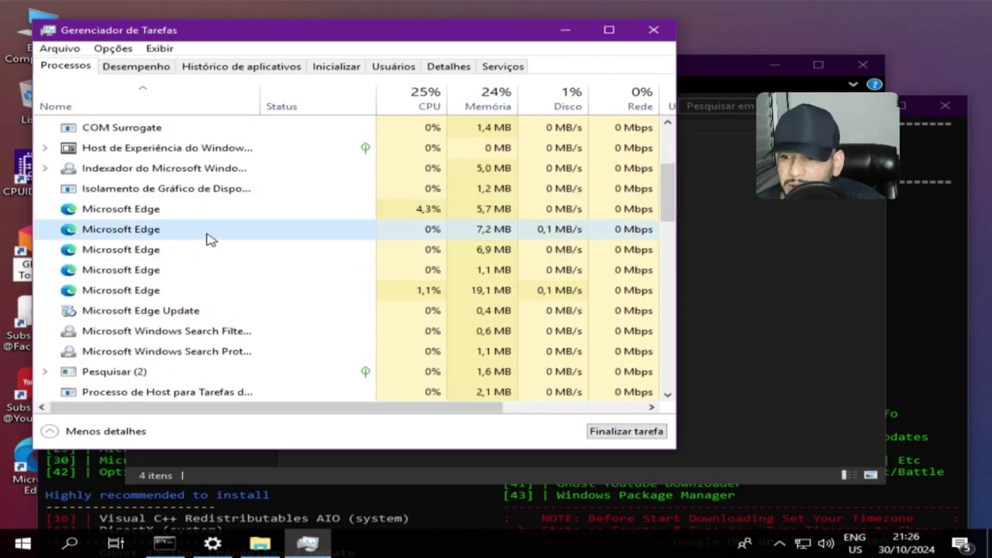
left_click(644, 431)
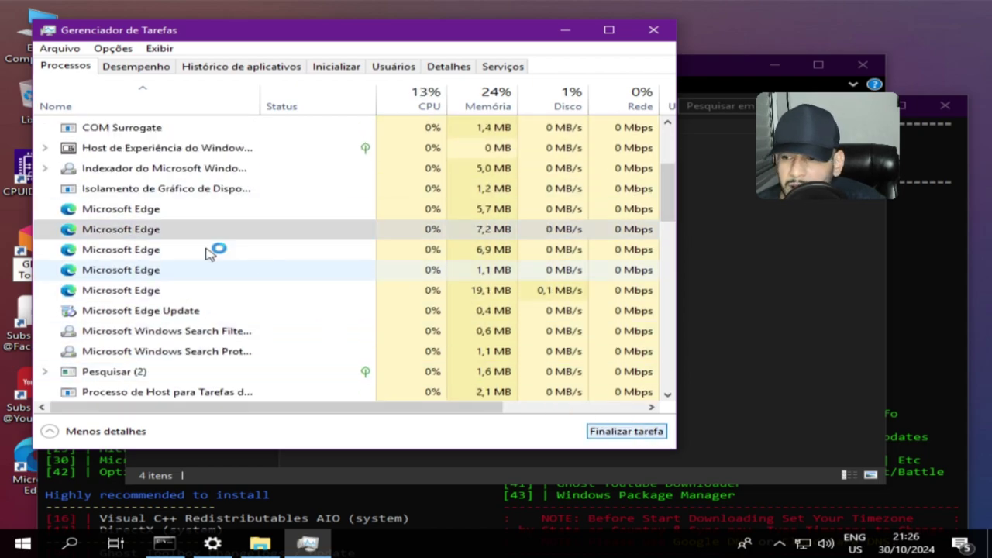
left_click(103, 211)
left_click(259, 271)
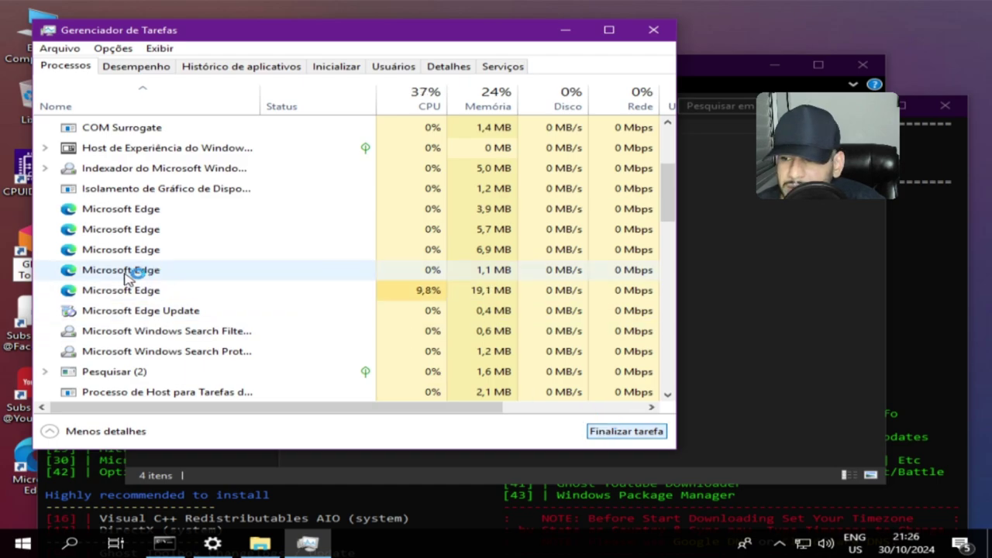
left_click(627, 432)
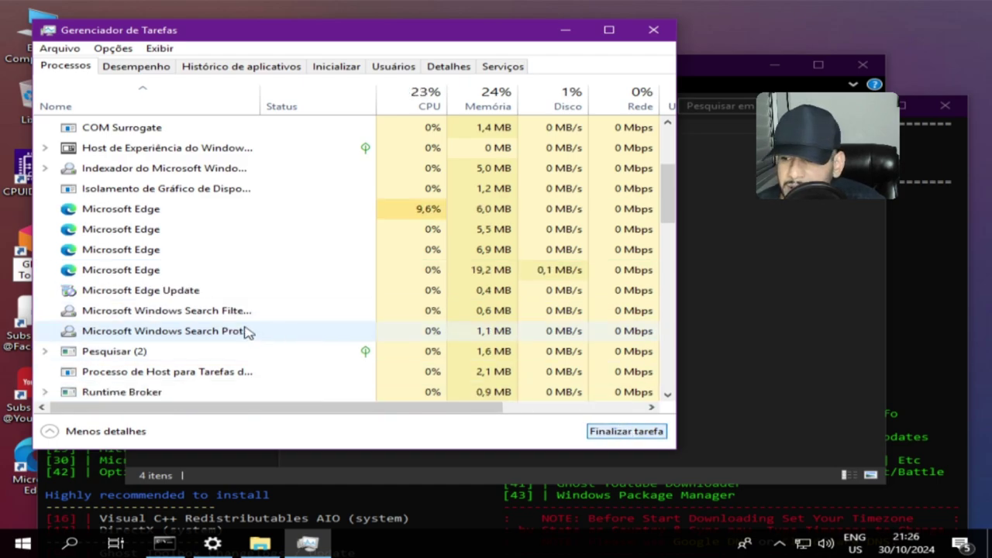
left_click(115, 228)
left_click(202, 291)
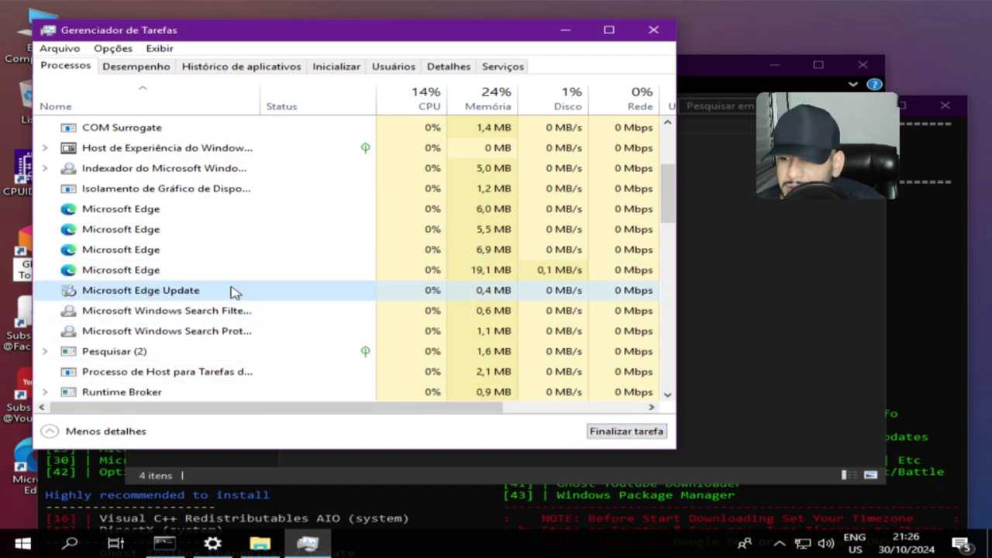
left_click(593, 432)
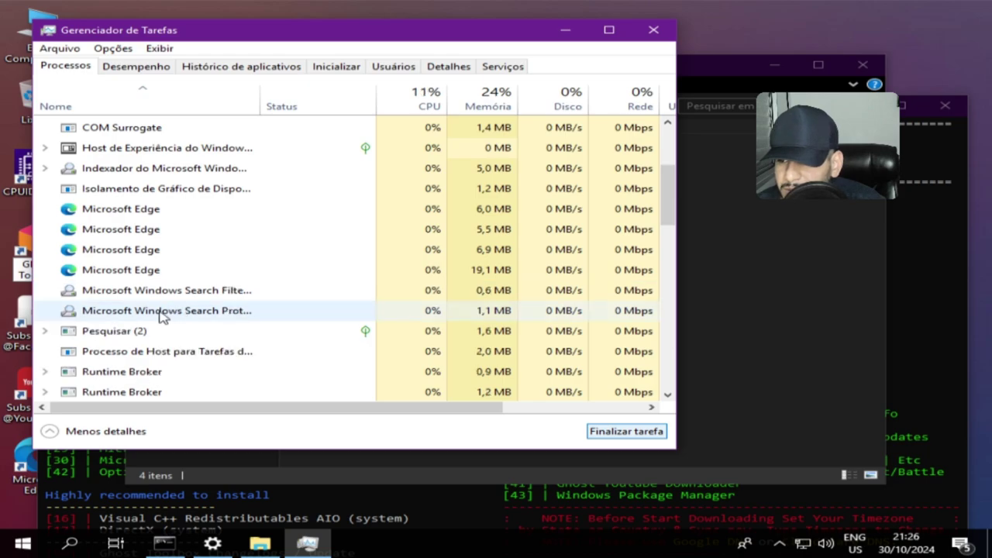
Step: End the remaining Microsoft Edge background processes and close Task Manager
left_click(99, 231)
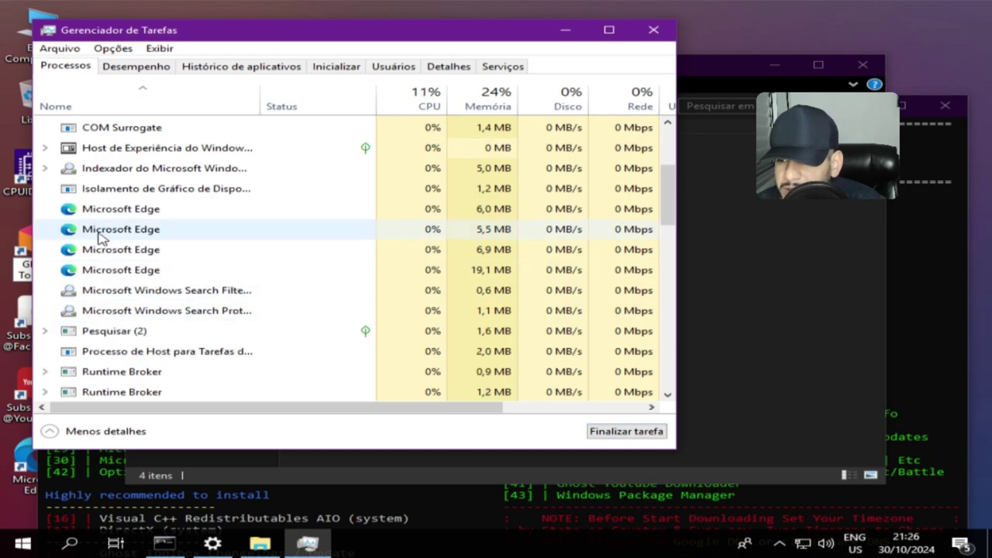
left_click(604, 431)
left_click(124, 233)
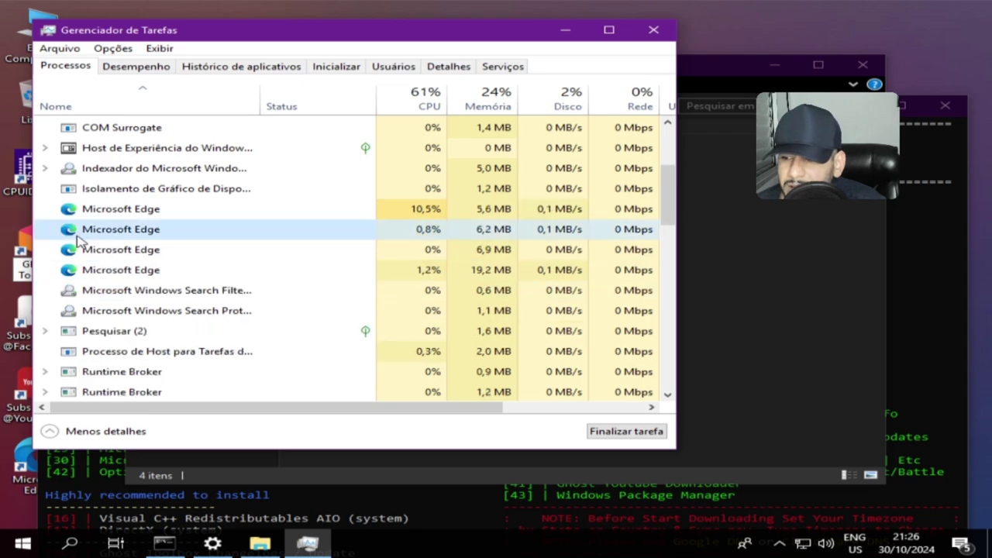
right_click(121, 217)
mouse_move(192, 241)
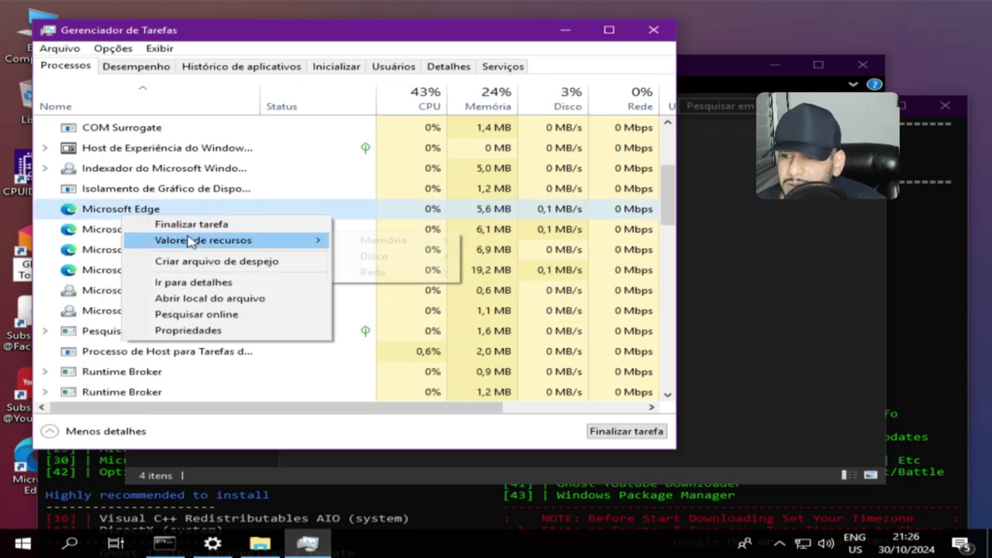
left_click(193, 224)
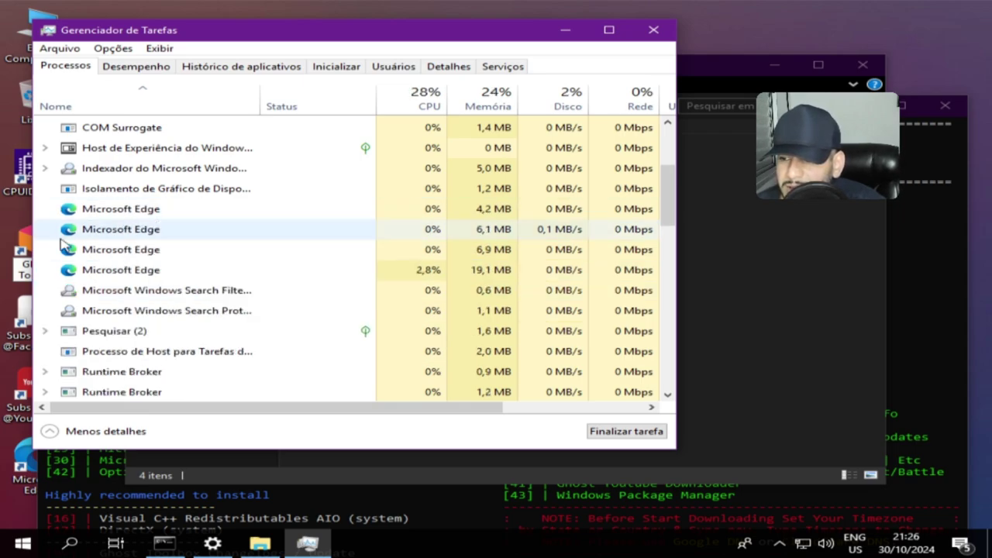
left_click(102, 234)
right_click(108, 235)
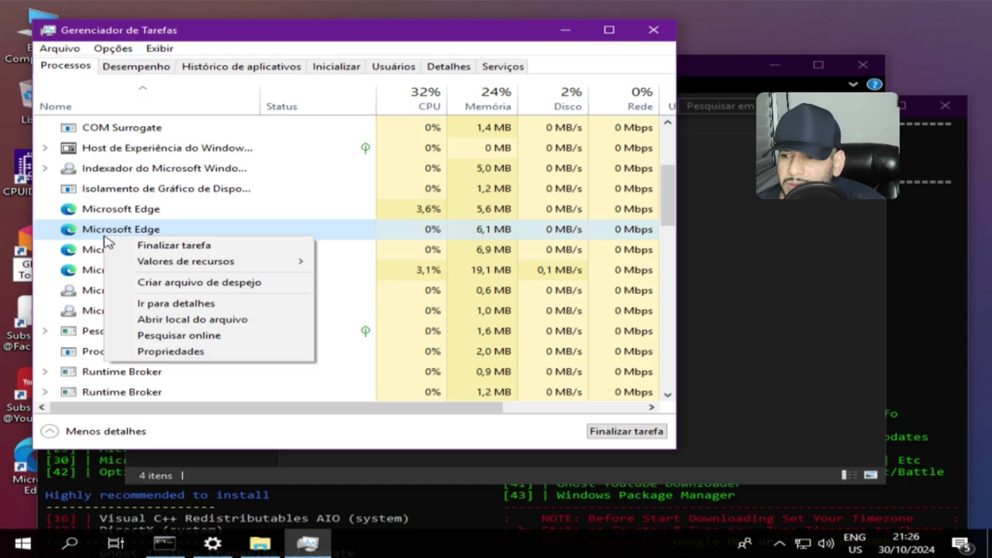
left_click(159, 246)
right_click(134, 250)
left_click(152, 259)
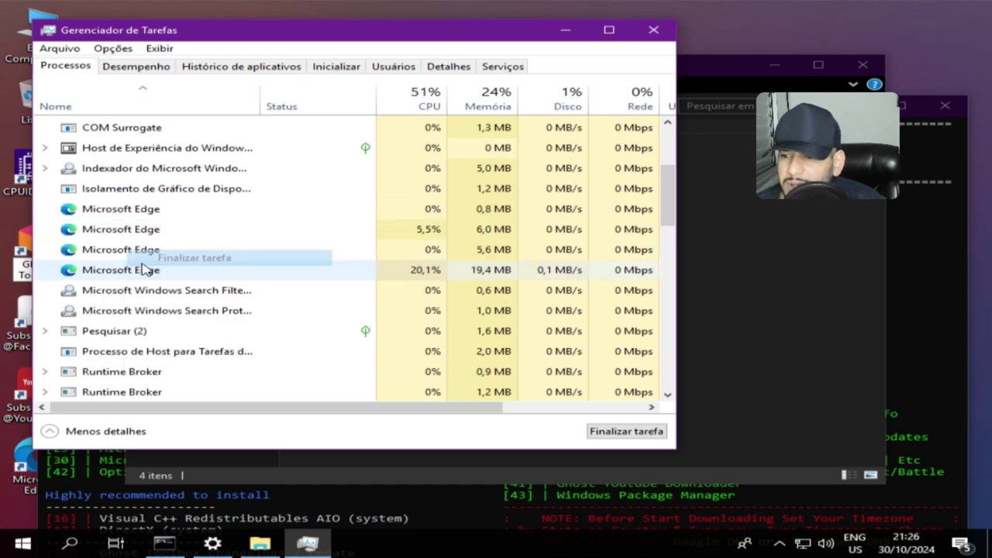
right_click(120, 271)
left_click(190, 276)
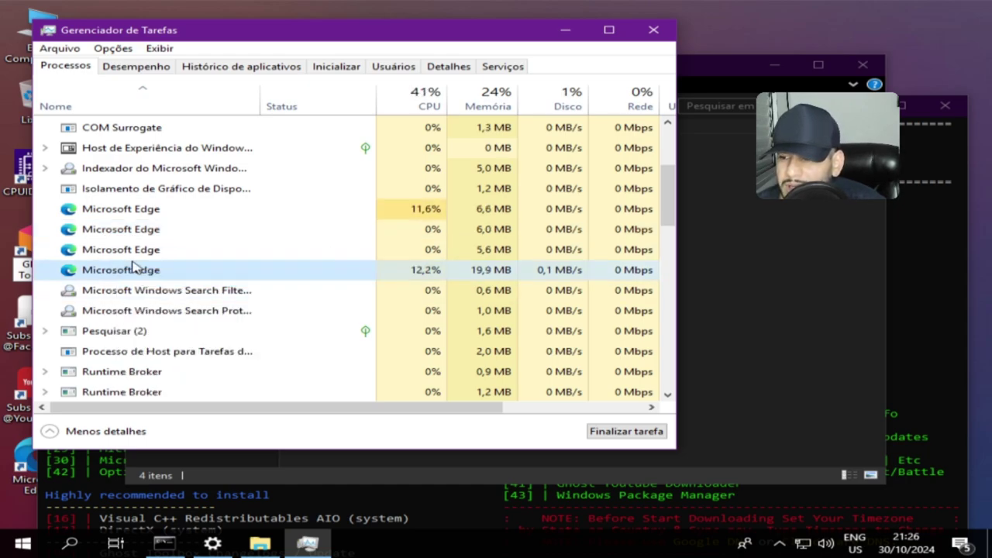
right_click(120, 221)
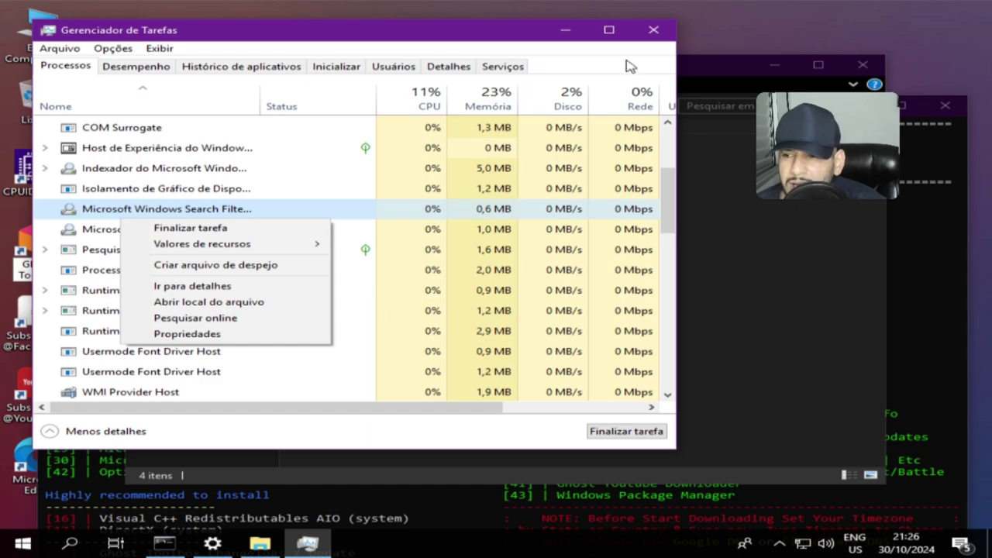
left_click(655, 36)
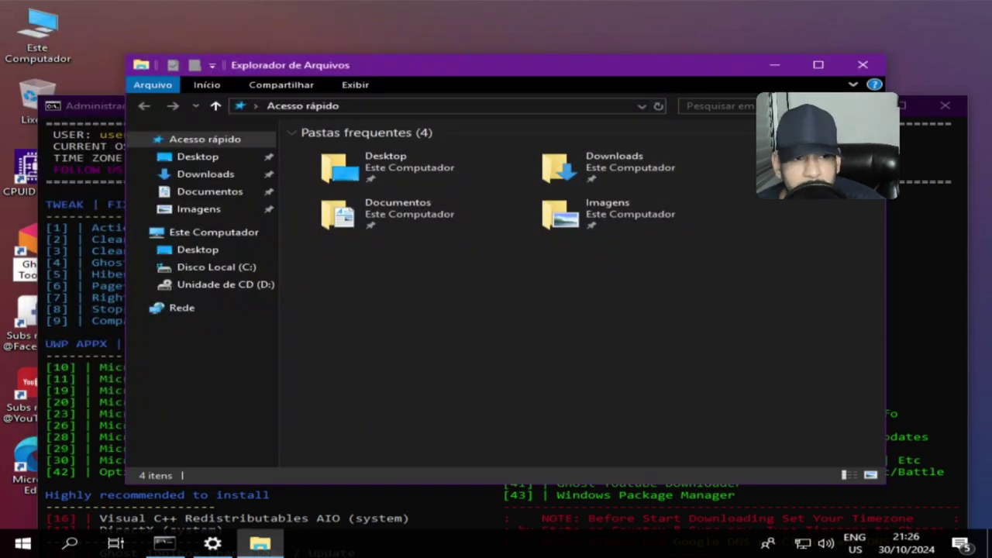
Step: Close File Explorer, maximize Ghost Toolbox and run option 10 for Microsoft Store & Xbox Console Companion / UWP
left_click(865, 65)
left_click(901, 105)
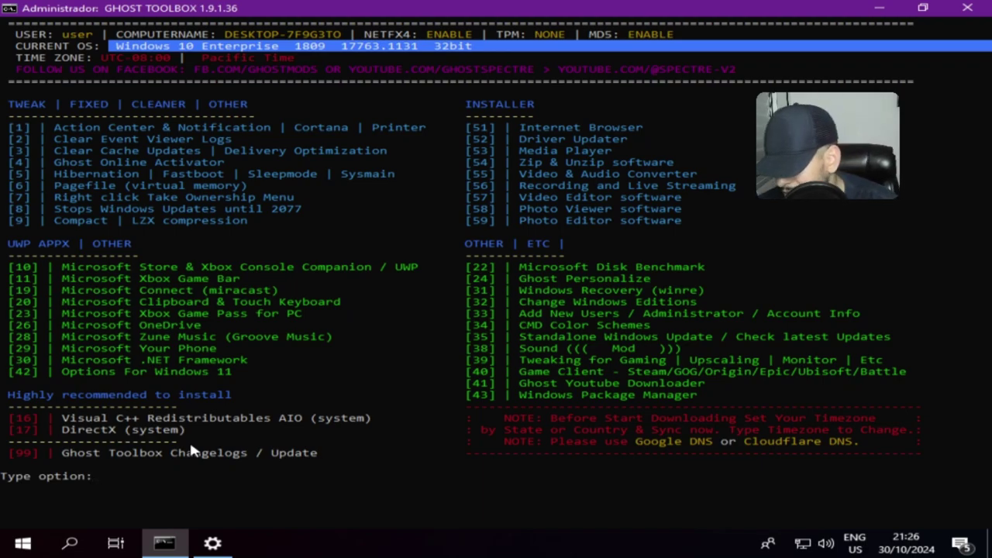
type("10")
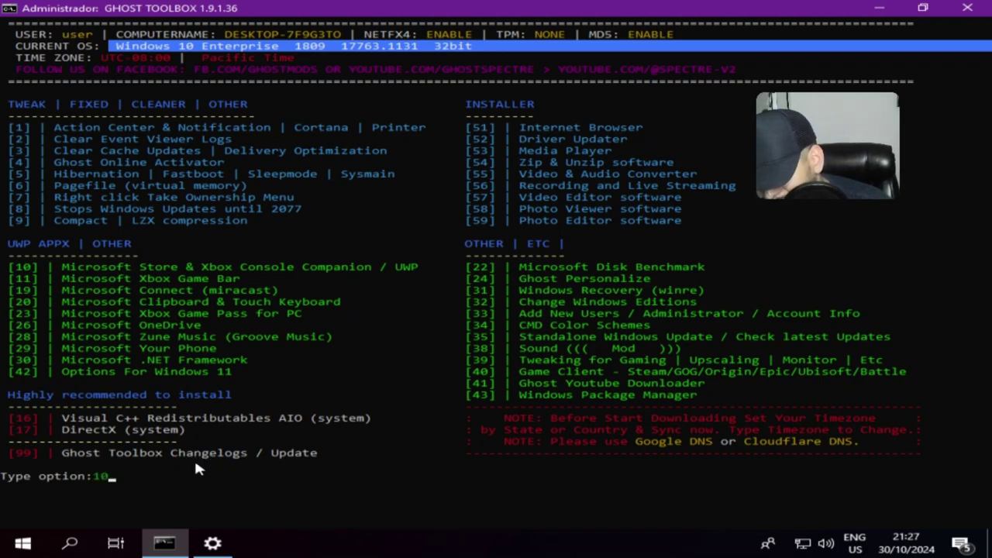
key("Return")
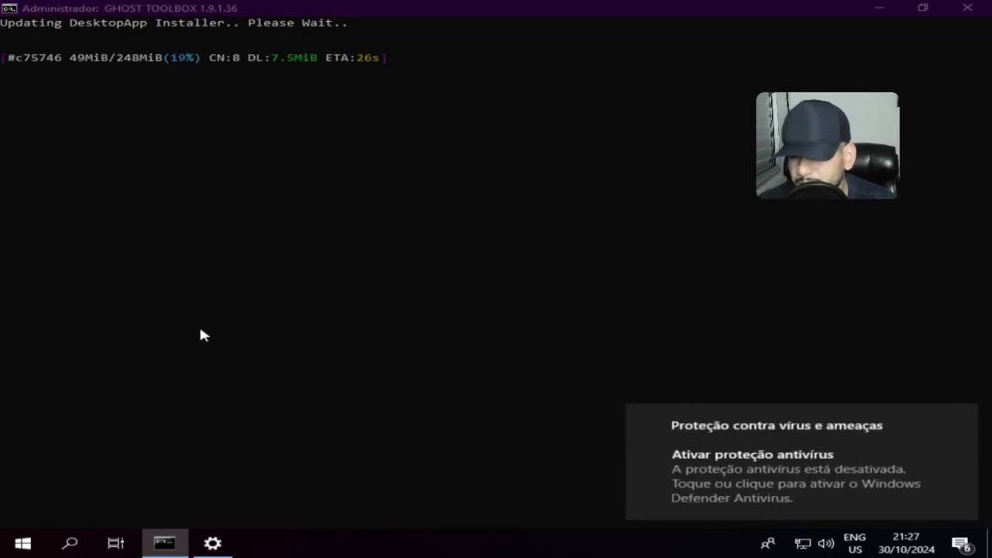
Step: Dismiss the antivirus notification and delete the Microsoft folder from Arquivos de Programas on Disco Local (C:)
key("super+e")
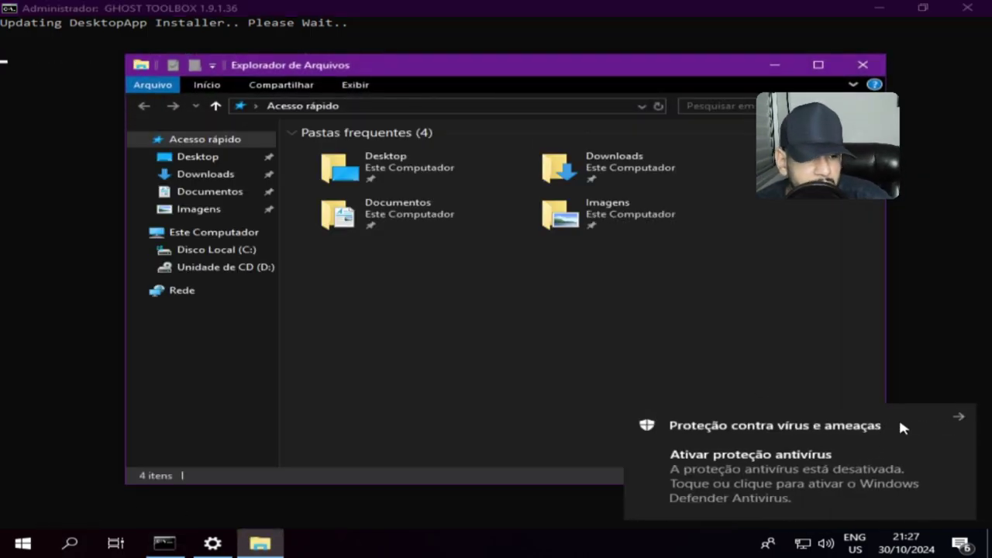
left_click(954, 420)
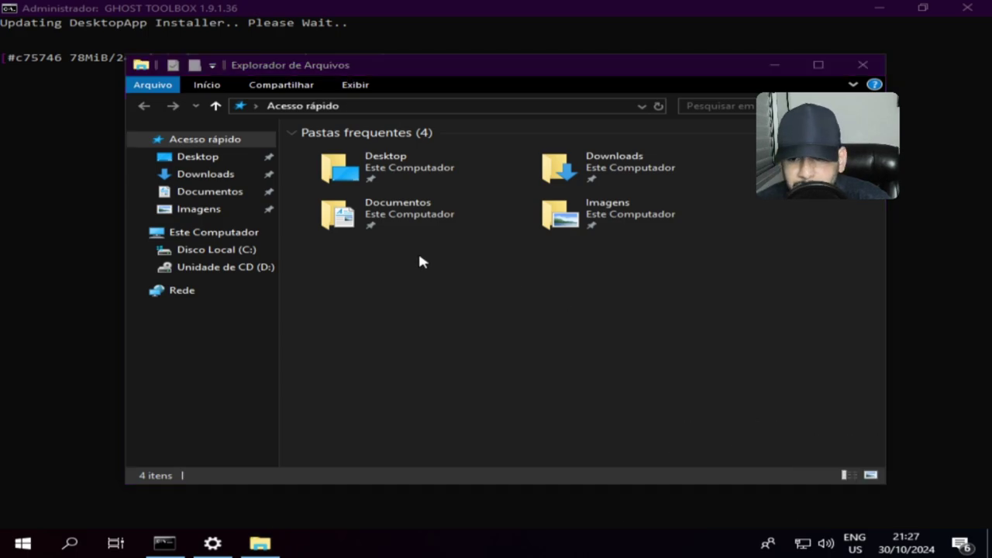
left_click(213, 234)
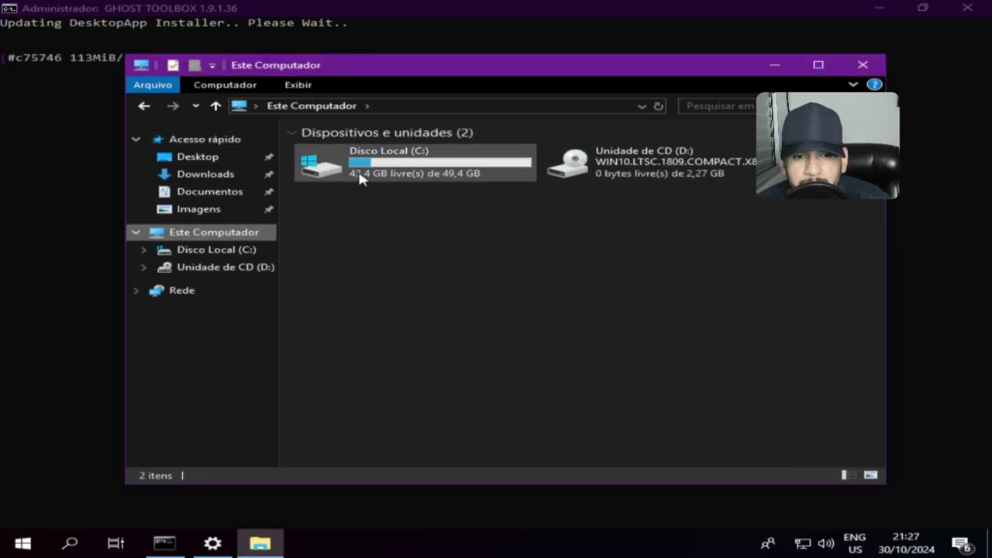
double_click(412, 155)
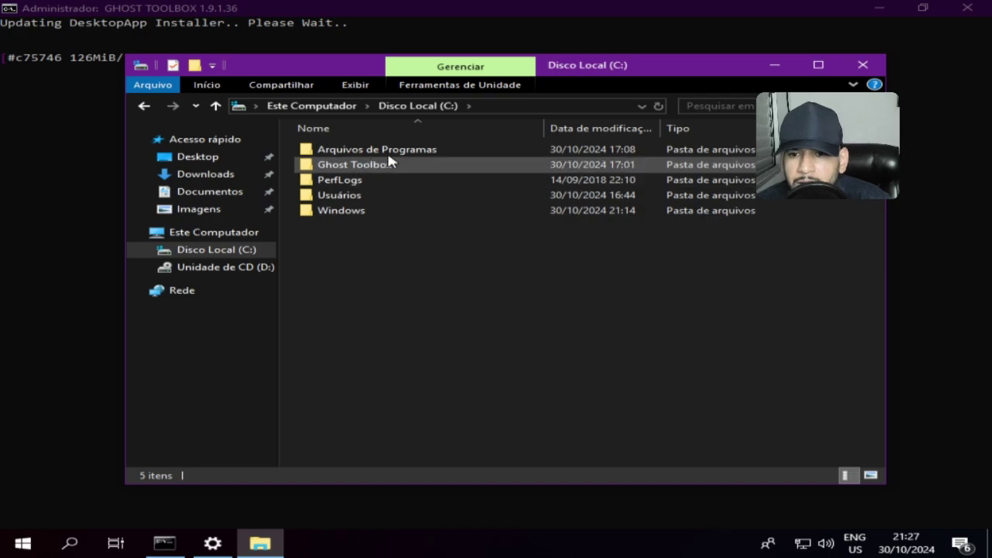
double_click(394, 149)
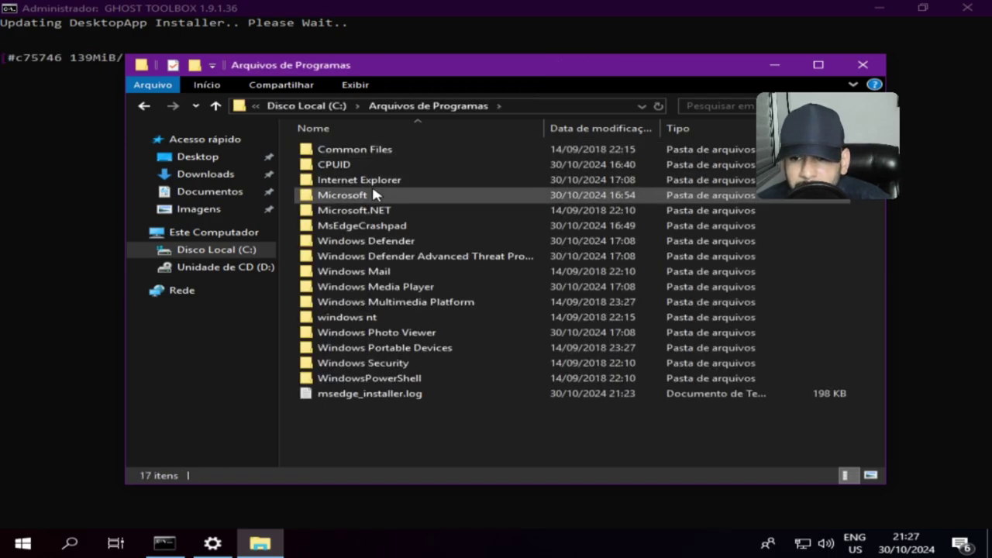
right_click(357, 196)
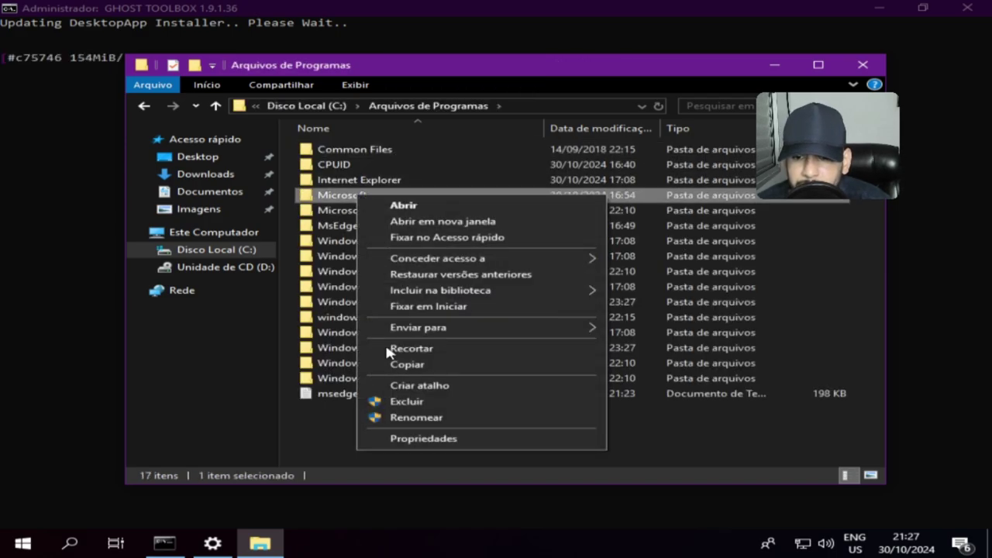
left_click(393, 402)
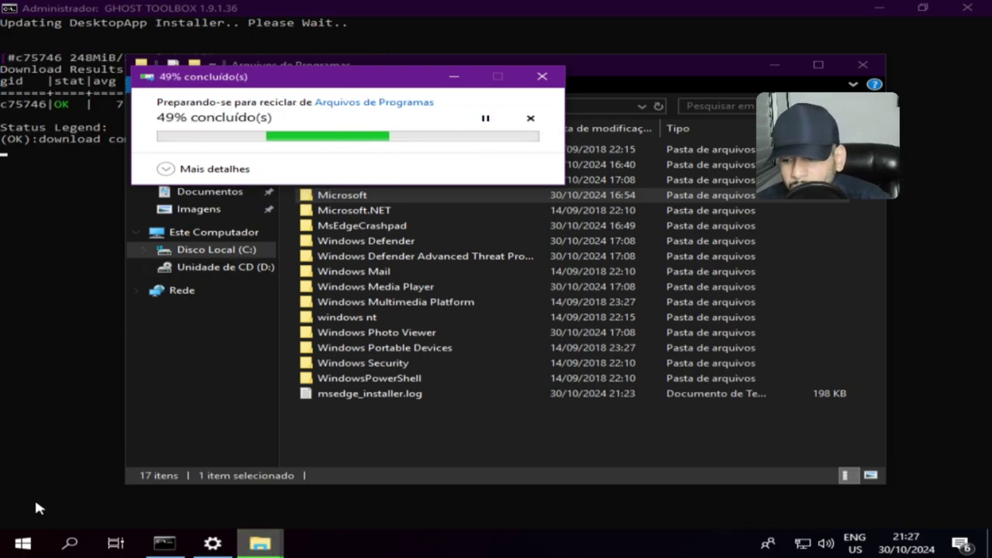
Step: Launch Microsoft Edge from the Start menu and agree to delete its broken shortcut
left_click(22, 547)
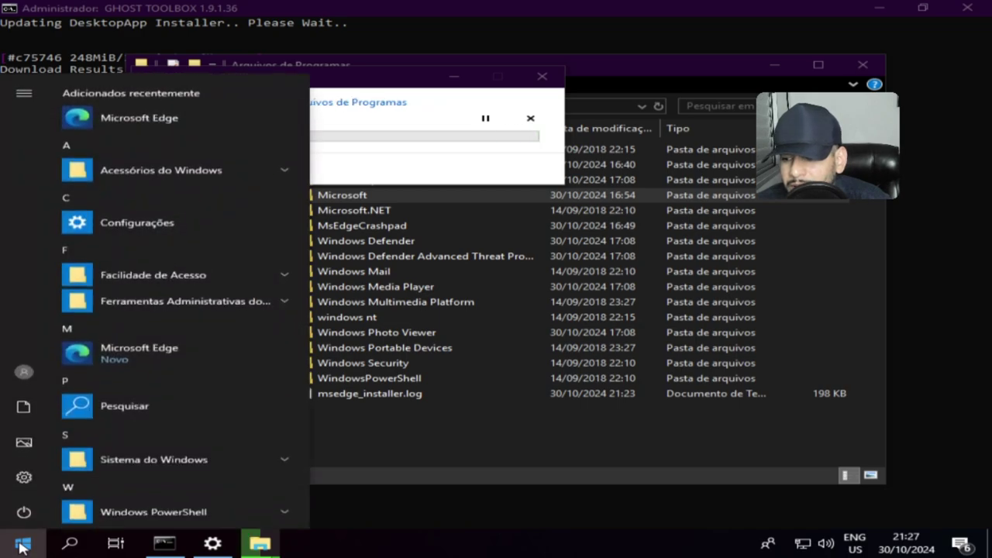
left_click(124, 353)
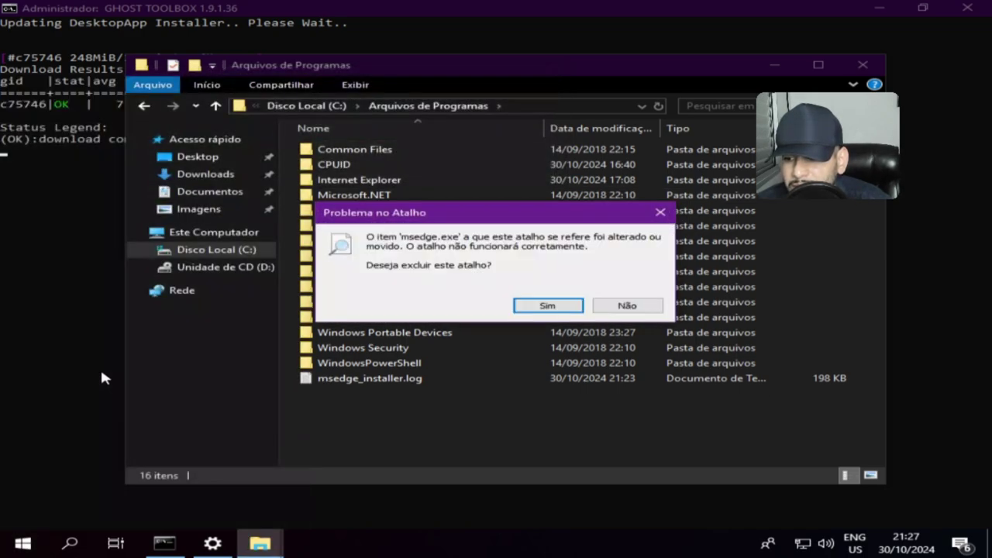
left_click(547, 306)
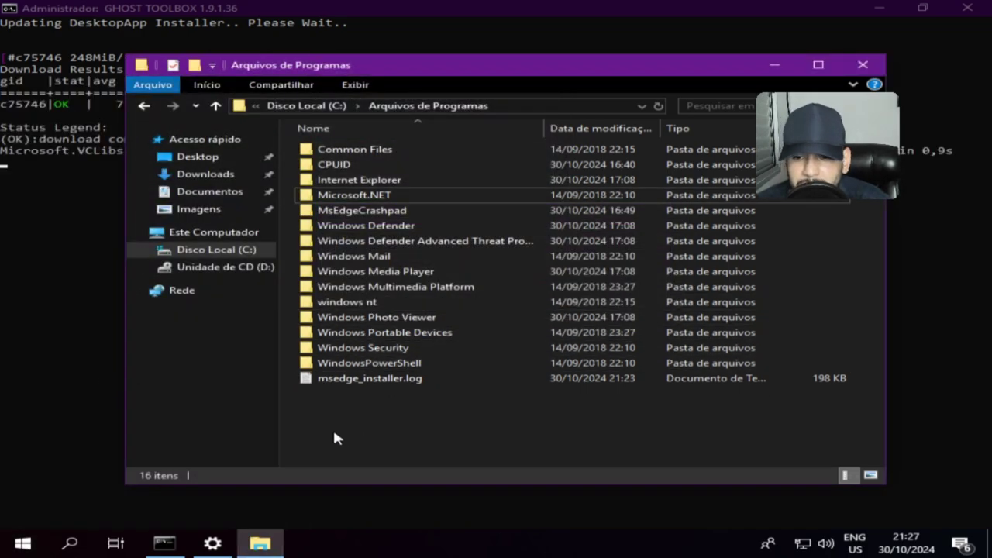
Step: Minimize File Explorer and Ghost Toolbox, then search for "painel" and open Painel de Controle
left_click(772, 65)
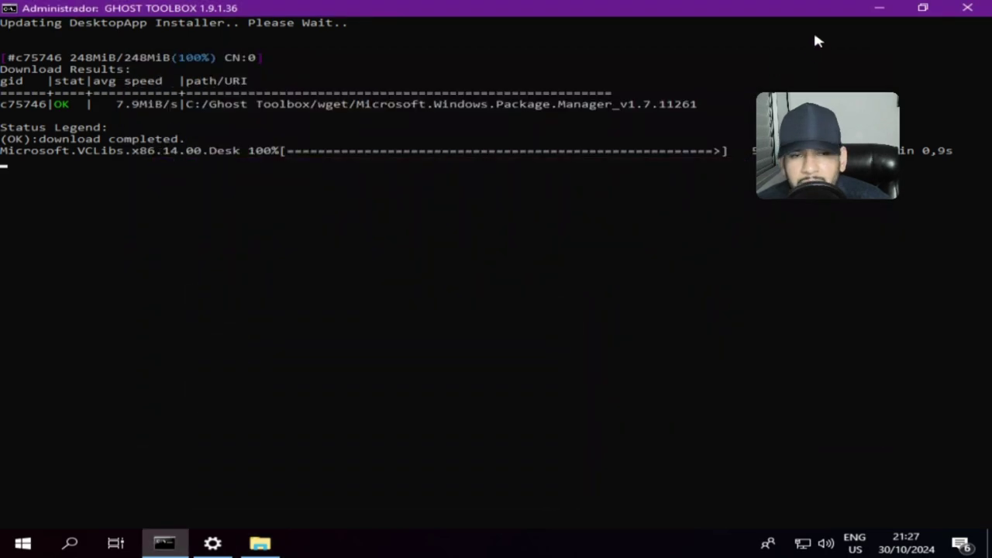
left_click(879, 11)
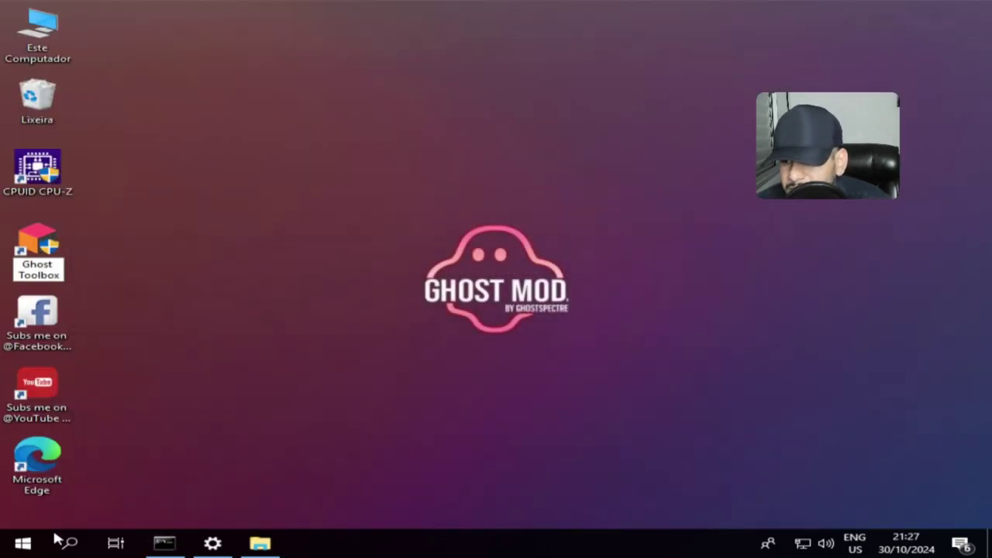
left_click(23, 543)
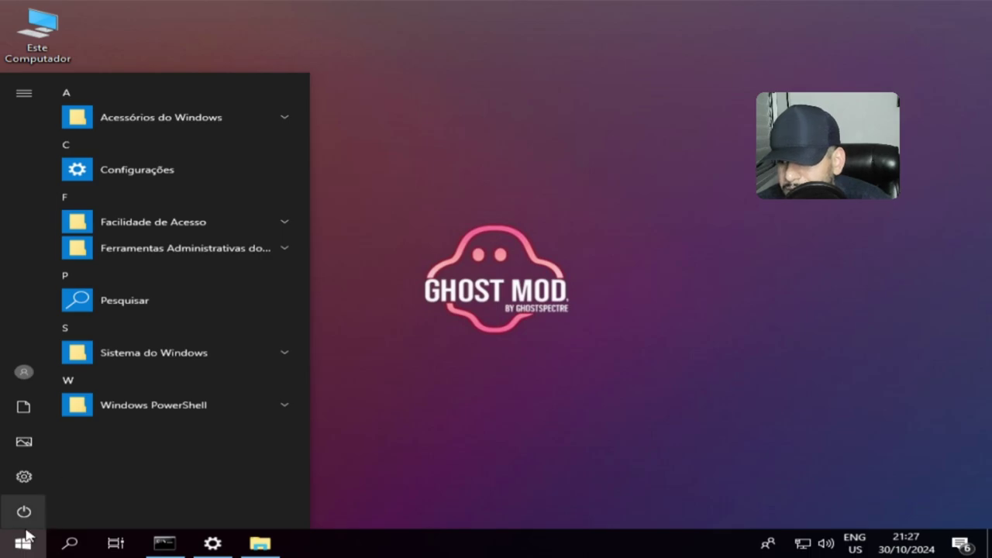
left_click(68, 543)
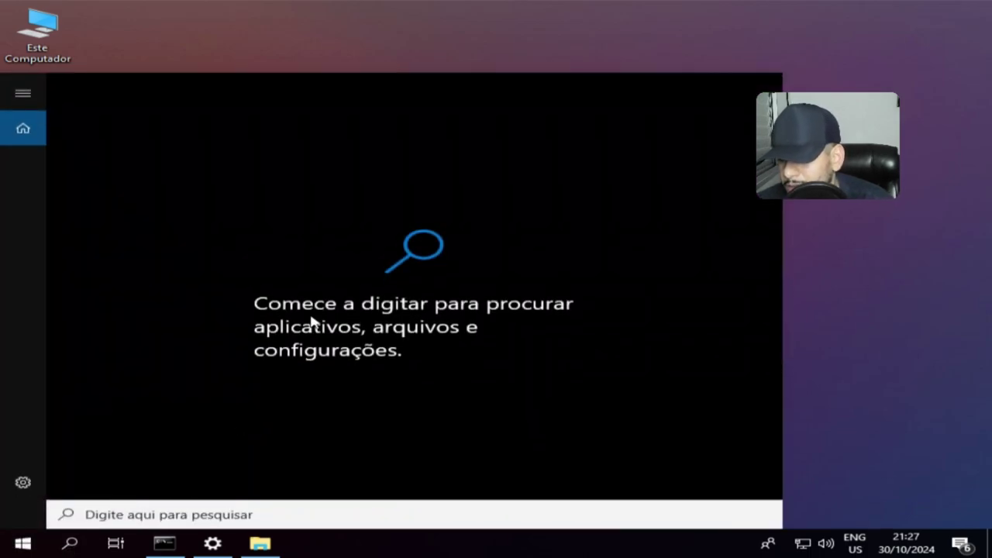
type("pa")
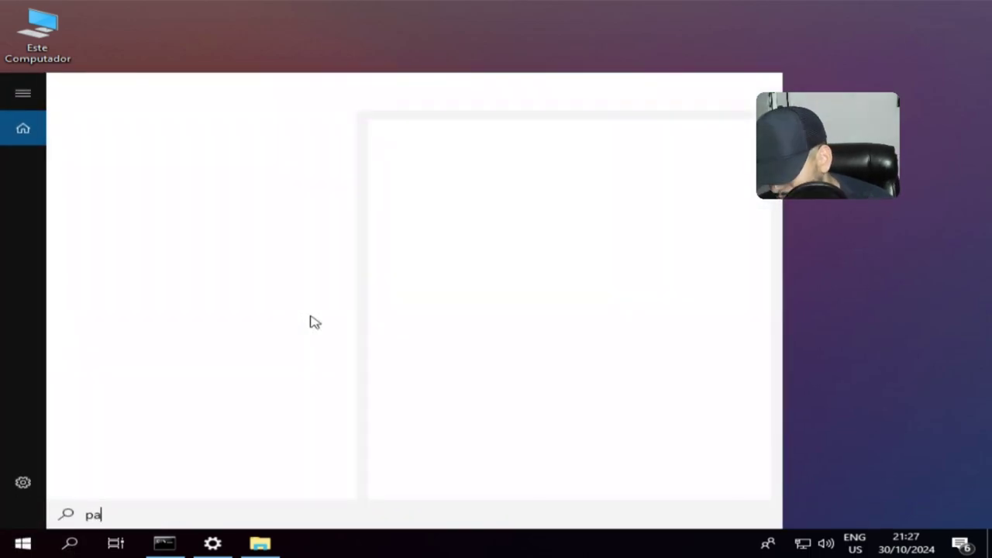
type("inel")
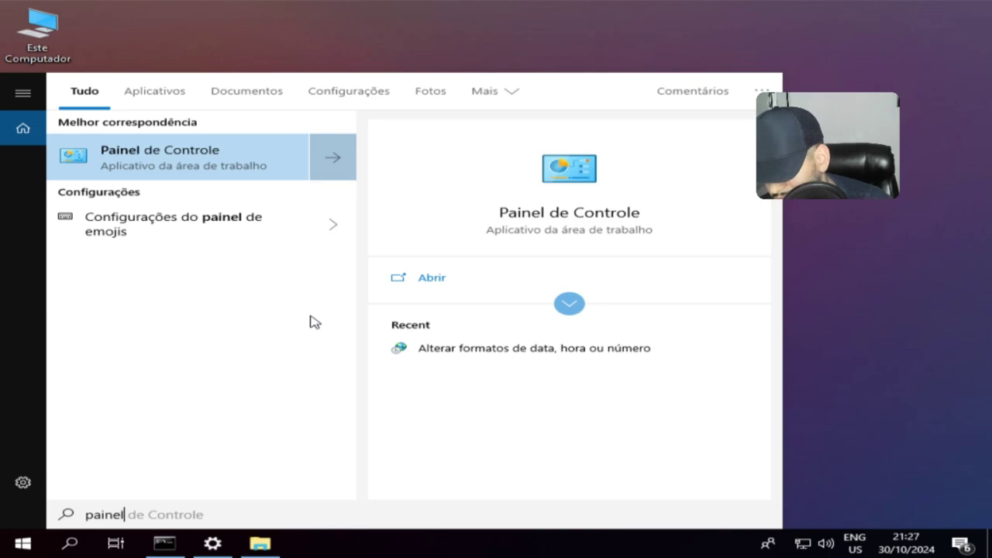
left_click(205, 168)
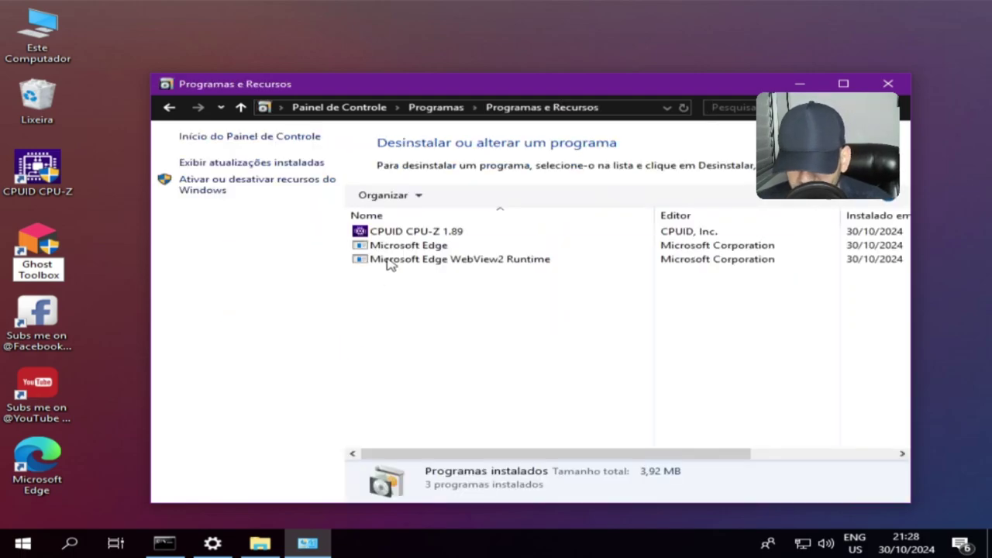
Step: Uninstall Microsoft Edge from the program list in Programas e Recursos
right_click(395, 246)
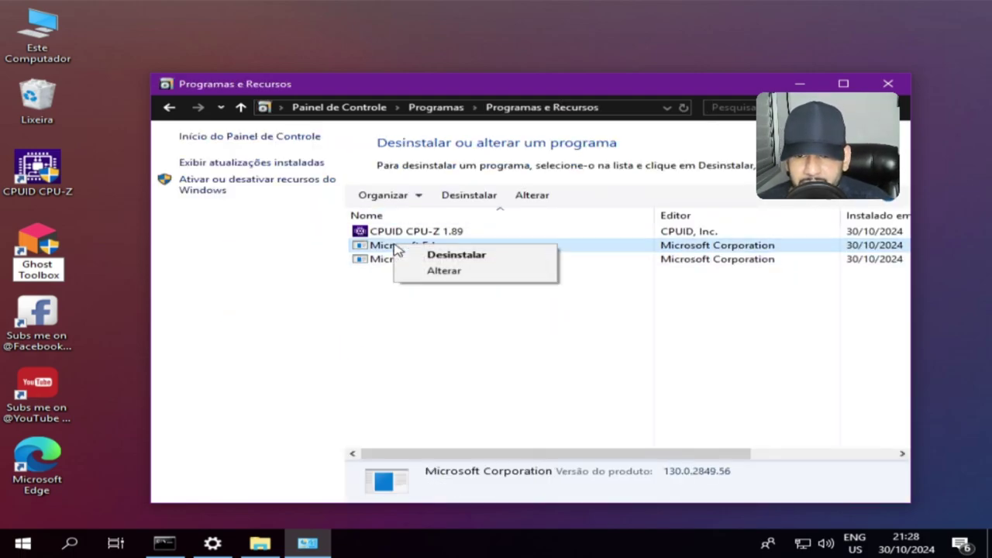
left_click(456, 256)
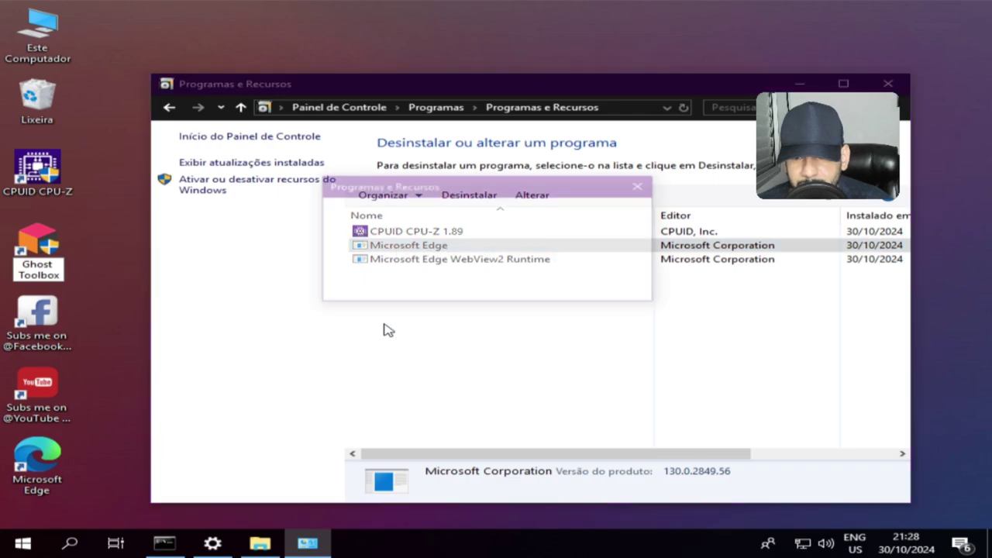
left_click(544, 289)
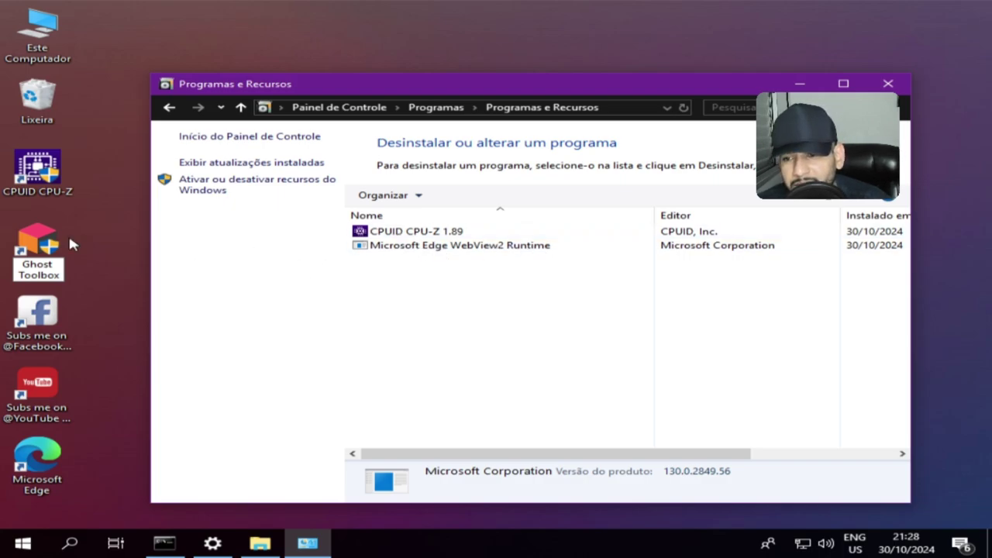
Step: Open CPU-Z and follow its update offer, then close the browser window and CPU-Z
double_click(39, 172)
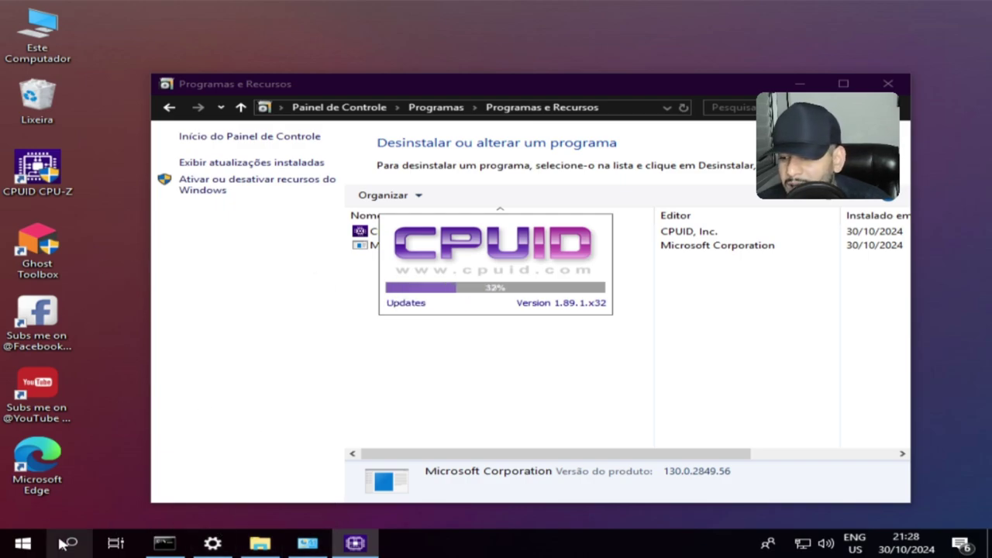
left_click(21, 545)
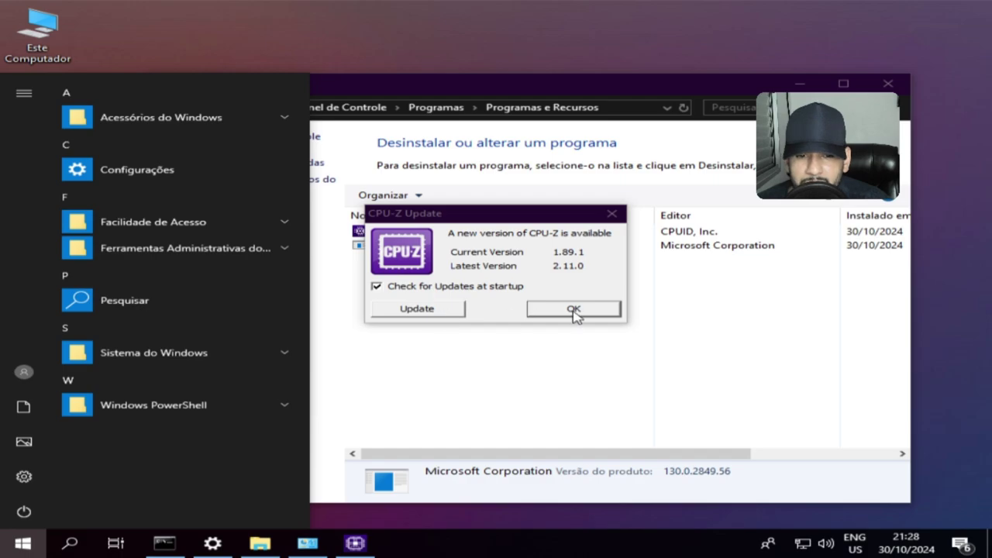
left_click(418, 309)
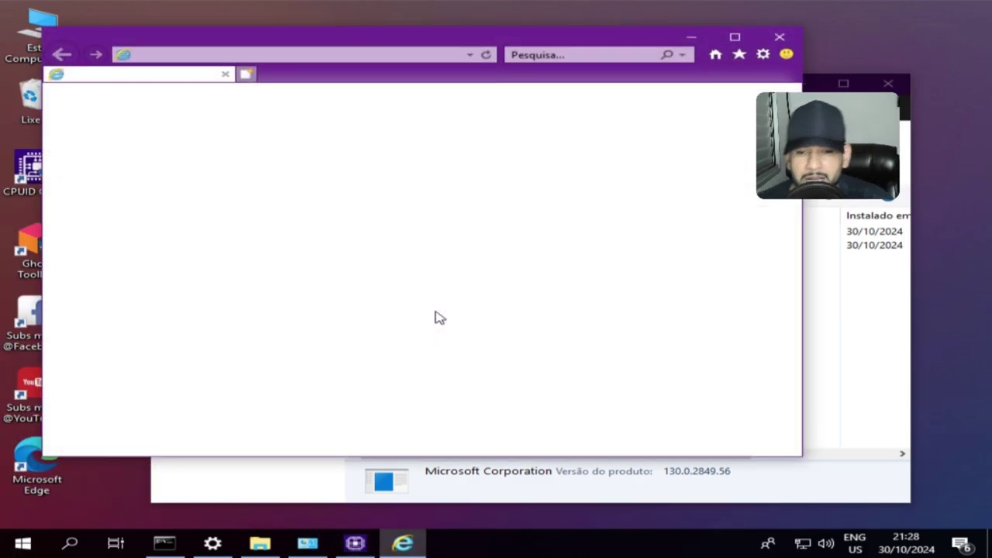
left_click(778, 38)
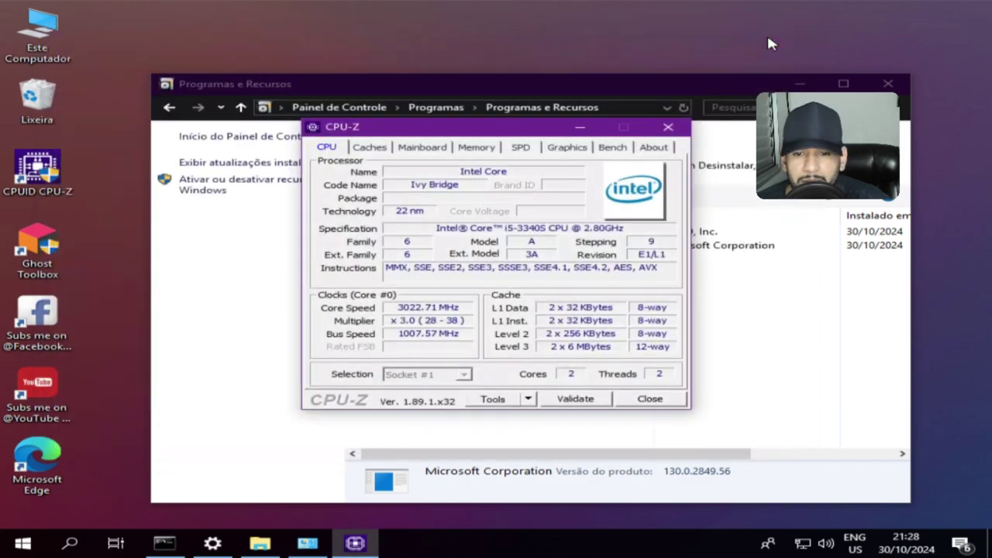
key("alt+F4")
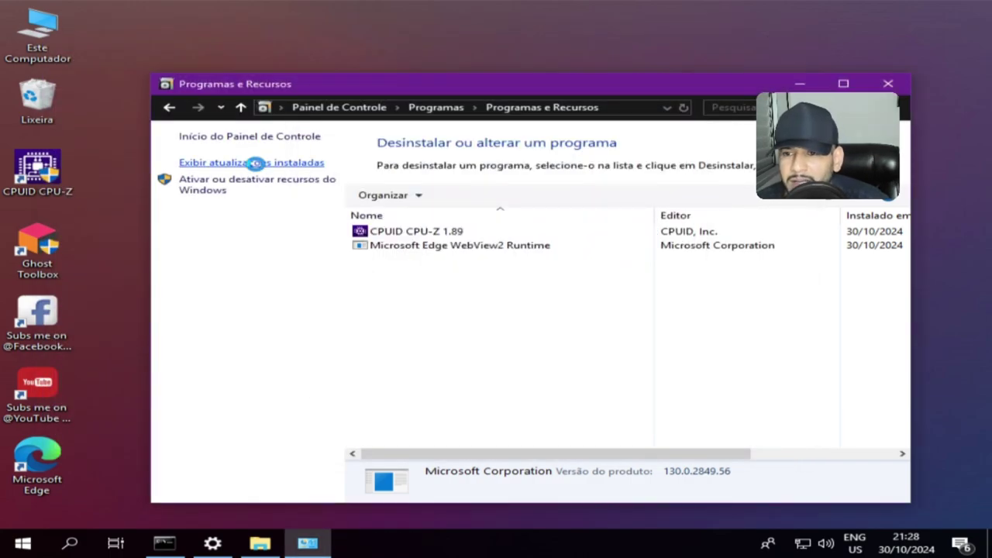
Step: View the list of installed Windows updates in Atualizações Instaladas
left_click(255, 163)
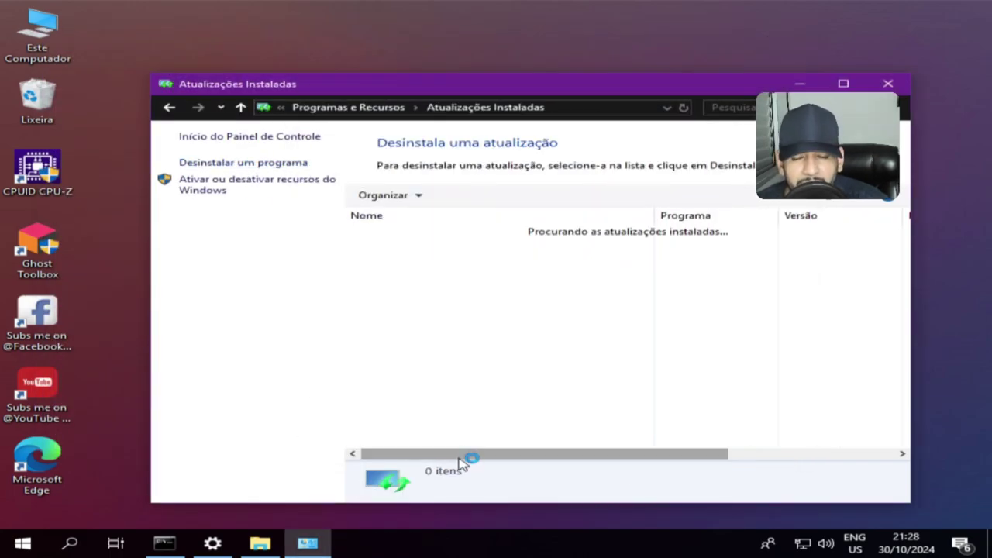
left_click_drag(446, 456, 707, 468)
left_click_drag(608, 463, 306, 427)
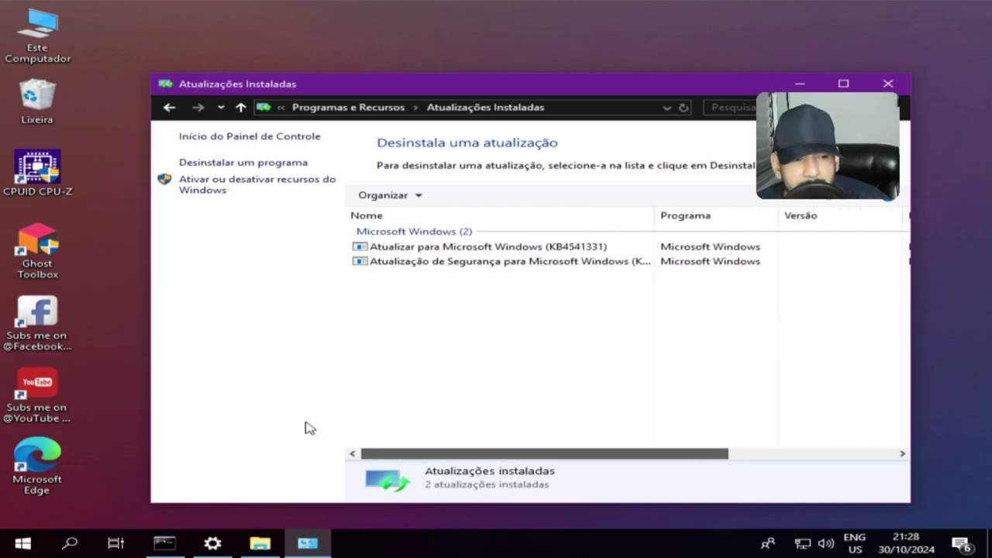
Step: Return to Ghost Toolbox and run option 1 to install Microsoft Store & Xbox Console Companion
left_click(171, 545)
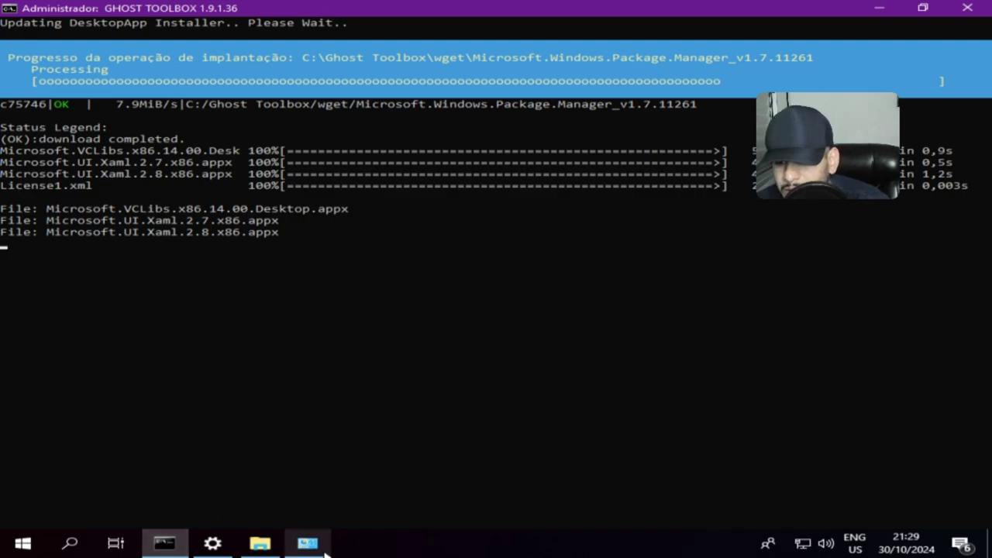
mouse_move(307, 544)
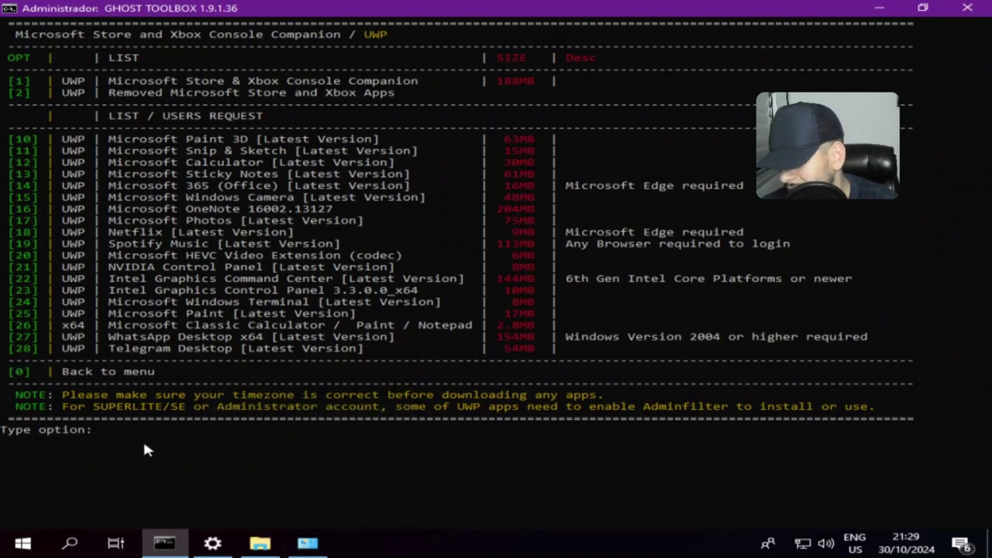
type("1")
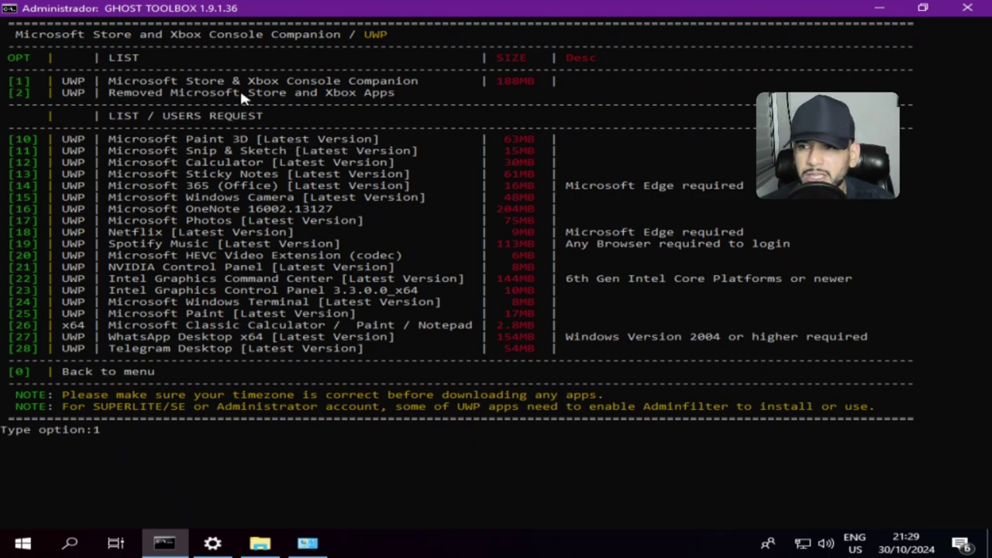
key("Return")
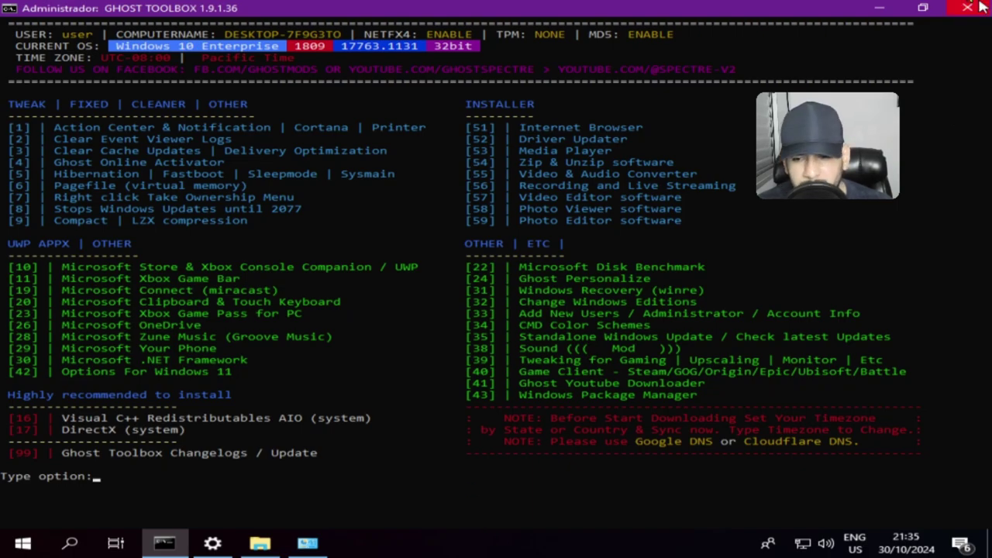
Step: Launch Microsoft Store and look through the apps, games, movies and TV shows on its home page
left_click(23, 542)
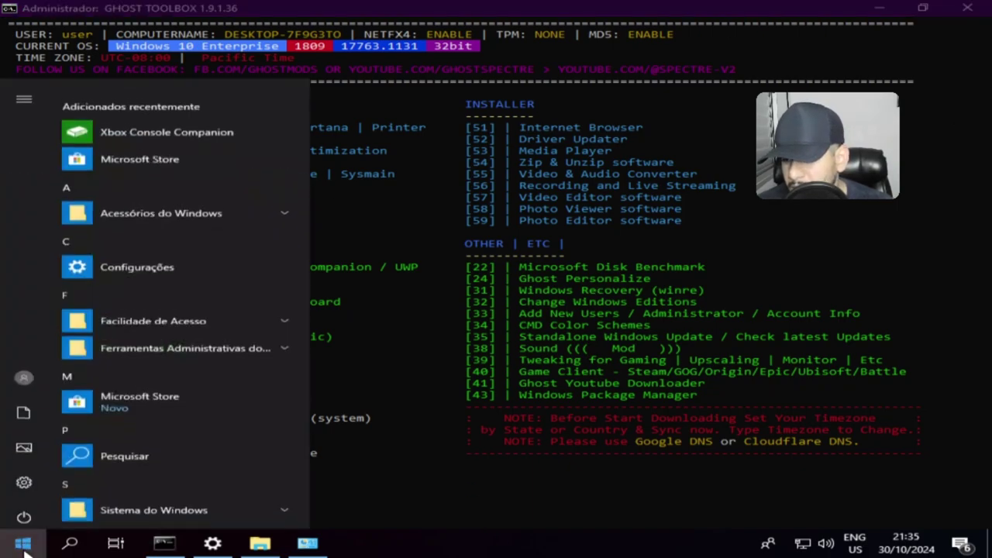
left_click(148, 144)
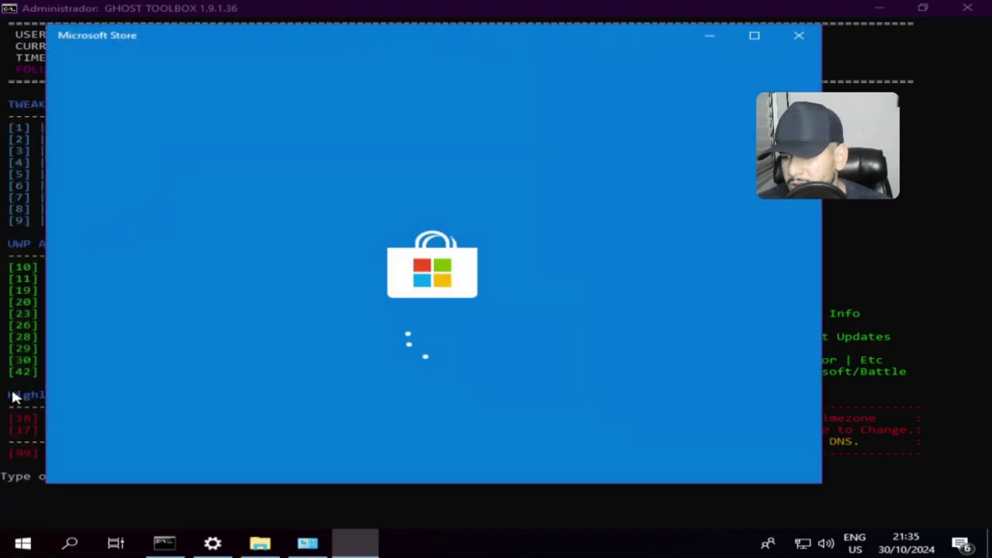
left_click(22, 543)
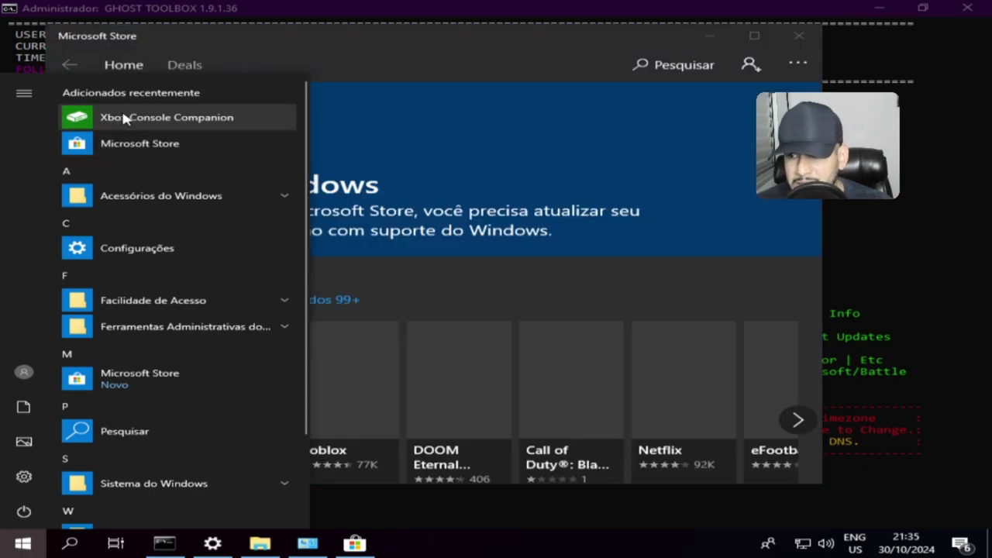
left_click(447, 58)
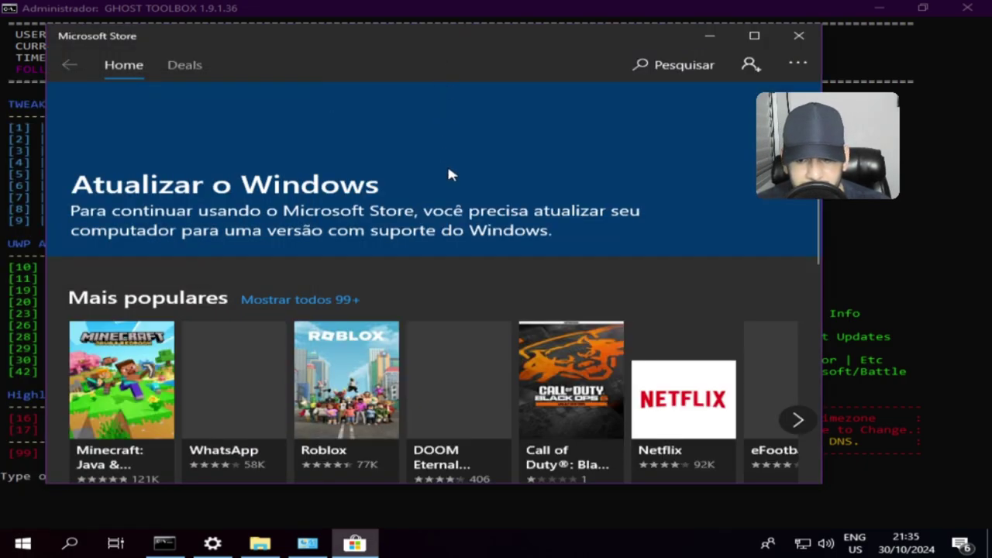
scroll(448, 232, "down", 5)
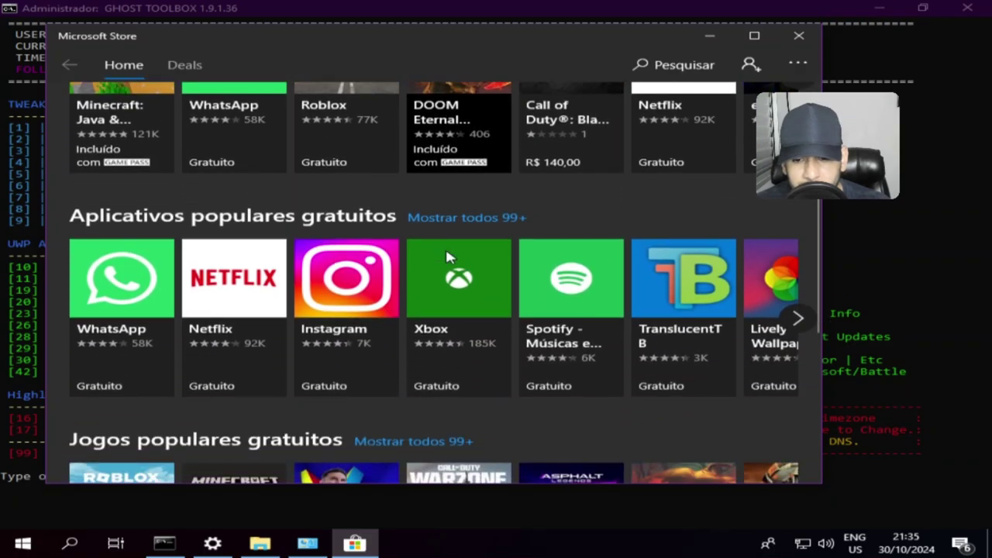
scroll(447, 258, "down", 10)
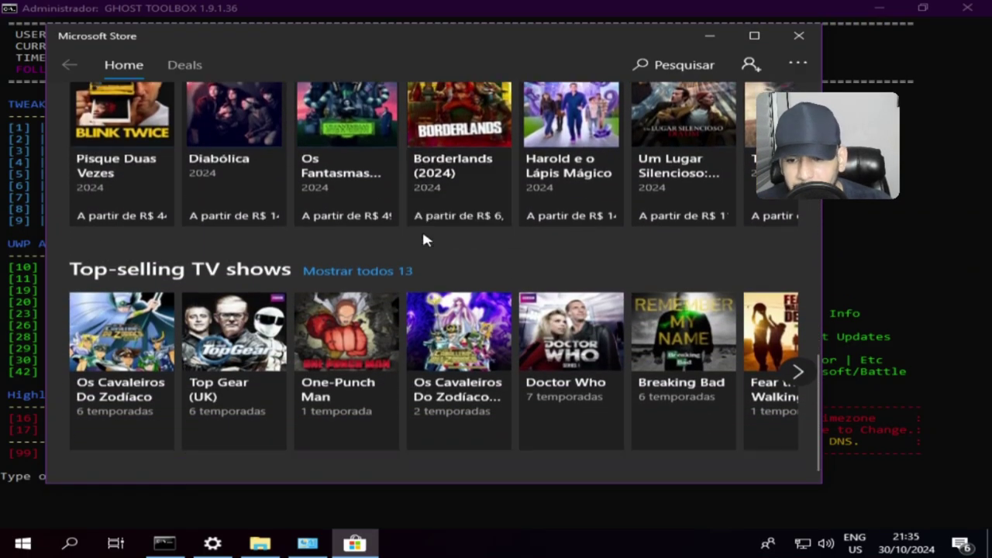
scroll(493, 240, "up", 15)
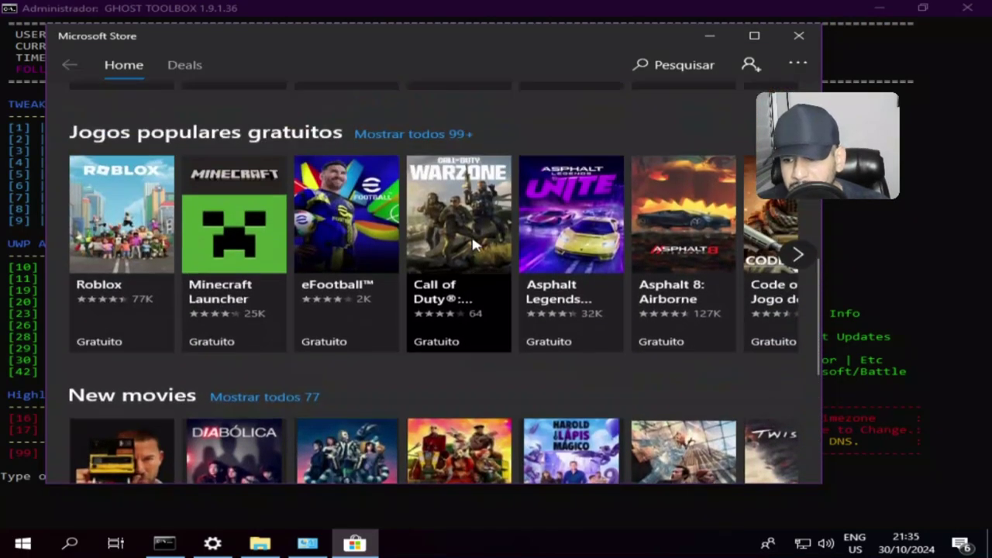
scroll(648, 178, "down", 3)
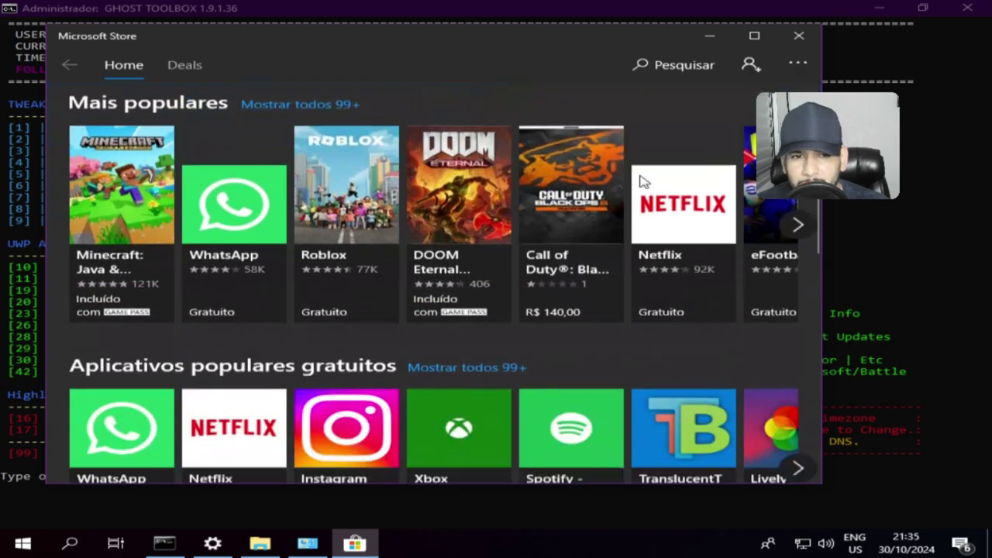
scroll(643, 178, "up", 3)
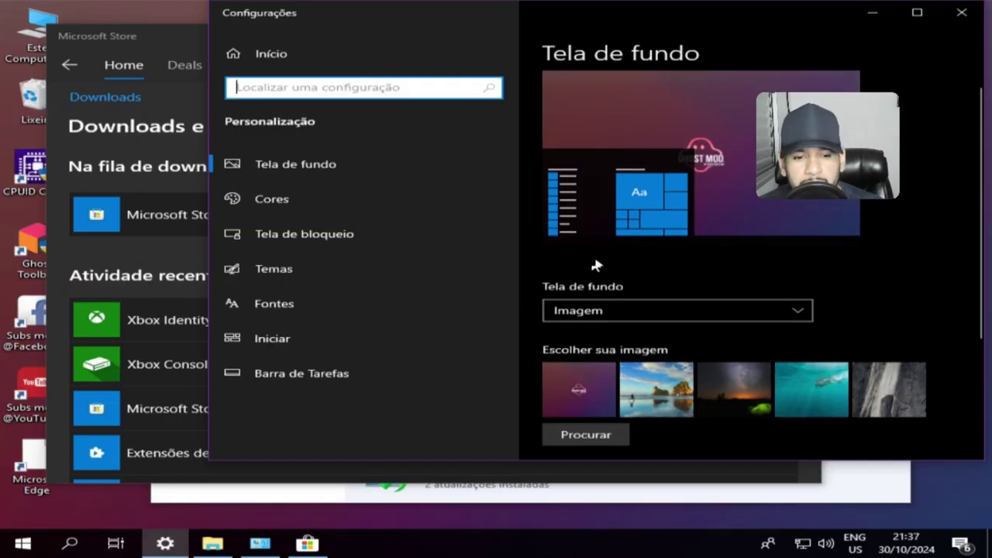
Step: Open Temas under Personalização and look through the available themes
scroll(605, 260, "down", 3)
left_click(288, 269)
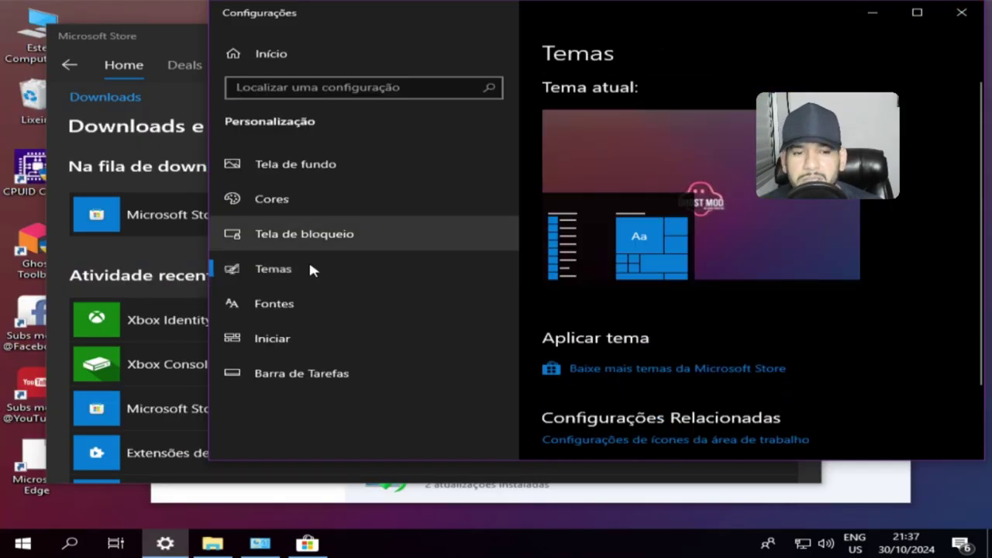
scroll(811, 273, "down", 3)
scroll(810, 268, "down", 7)
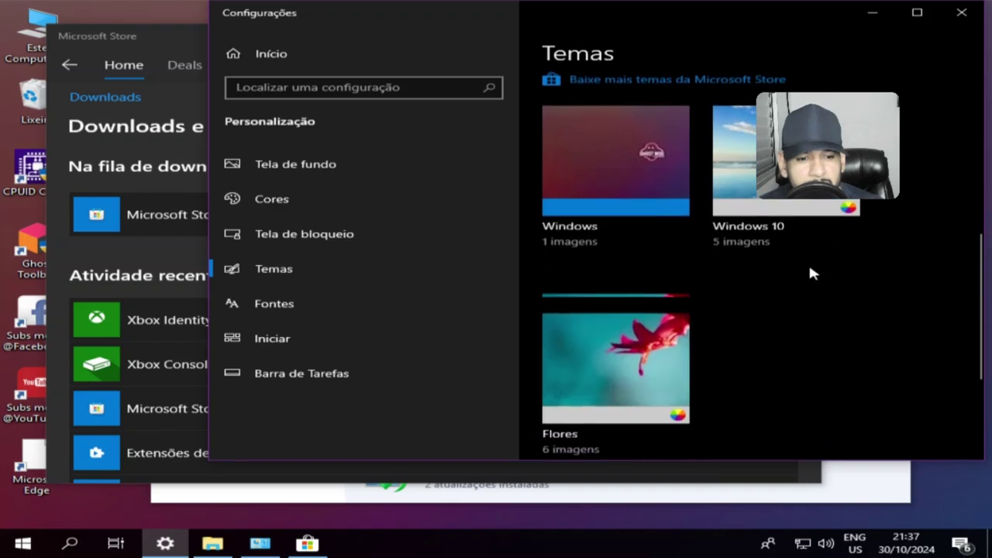
Step: Review the current theme's background, colour, sound and cursor settings and the applicable themes in Temas
scroll(644, 233, "up", 2)
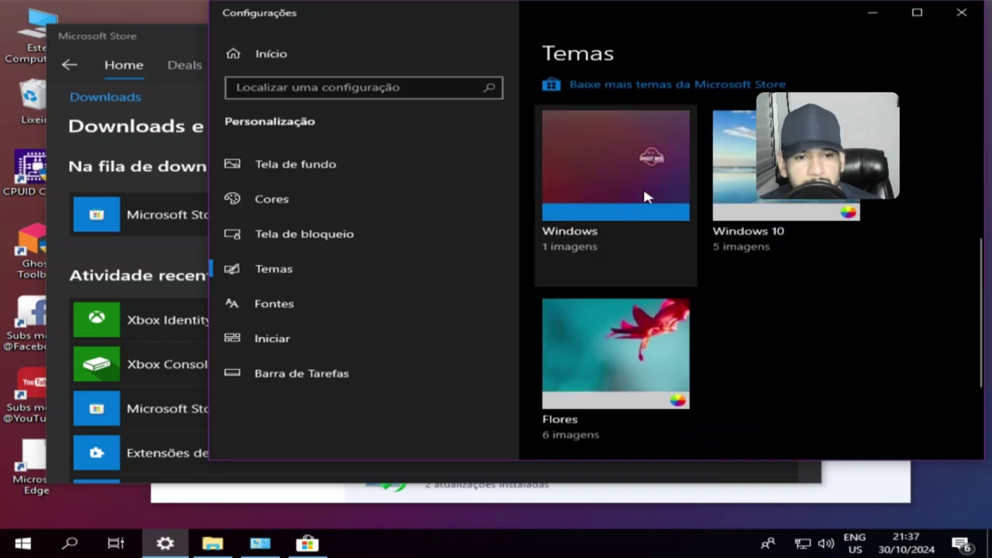
scroll(643, 287, "up", 4)
scroll(633, 287, "up", 3)
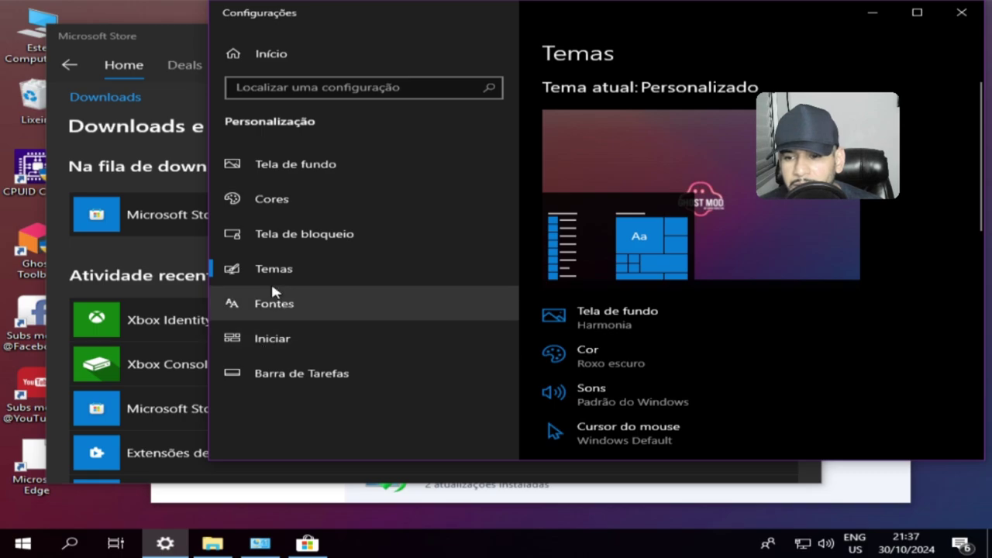
scroll(713, 313, "down", 3)
scroll(710, 309, "down", 2)
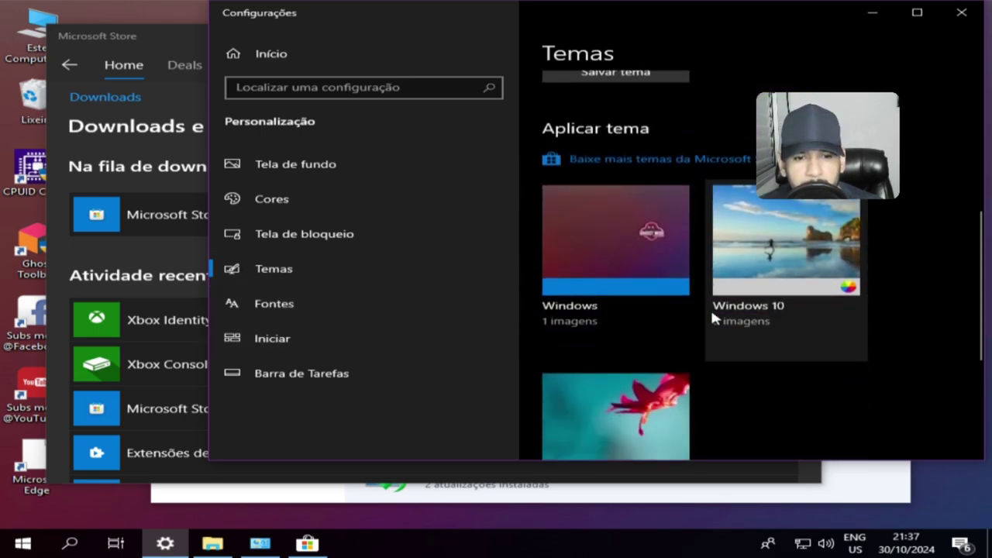
scroll(682, 264, "up", 4)
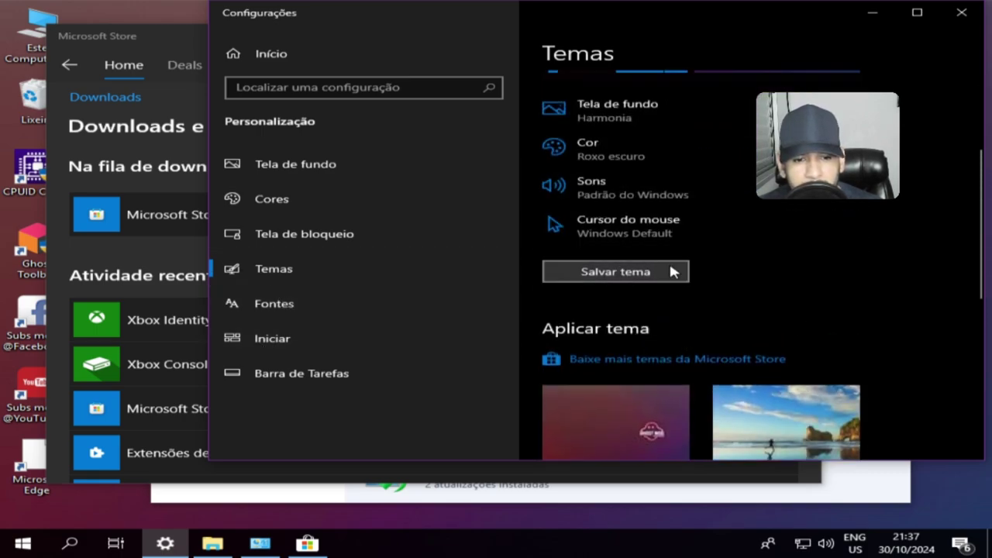
scroll(698, 275, "up", 2)
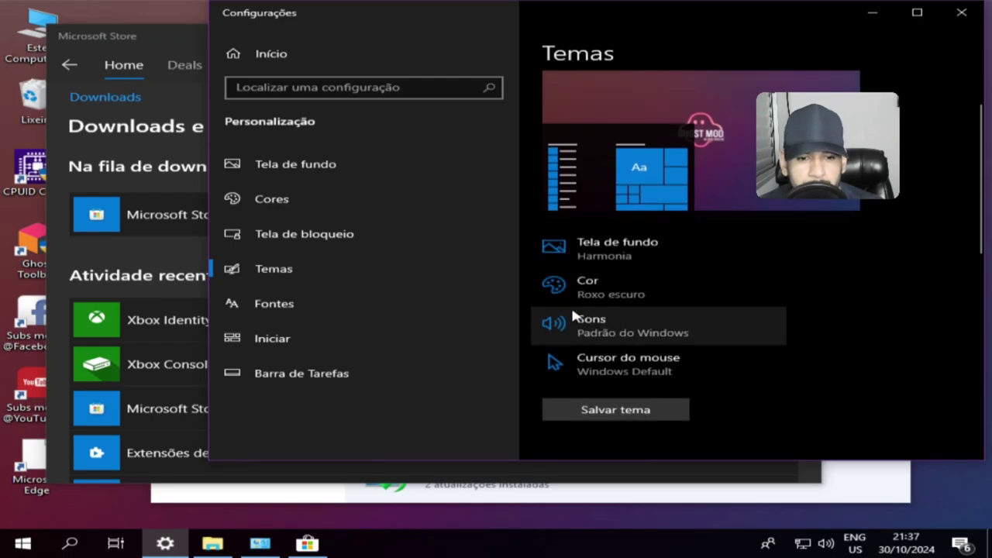
Step: Open the colour settings from the current theme and look through the Windows colours and Mais opções
left_click(590, 301)
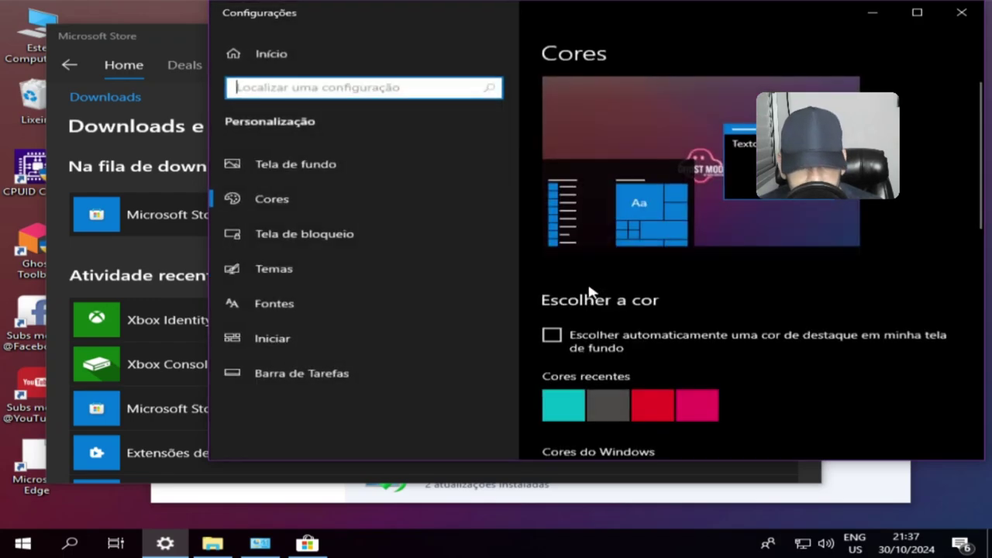
scroll(778, 283, "down", 3)
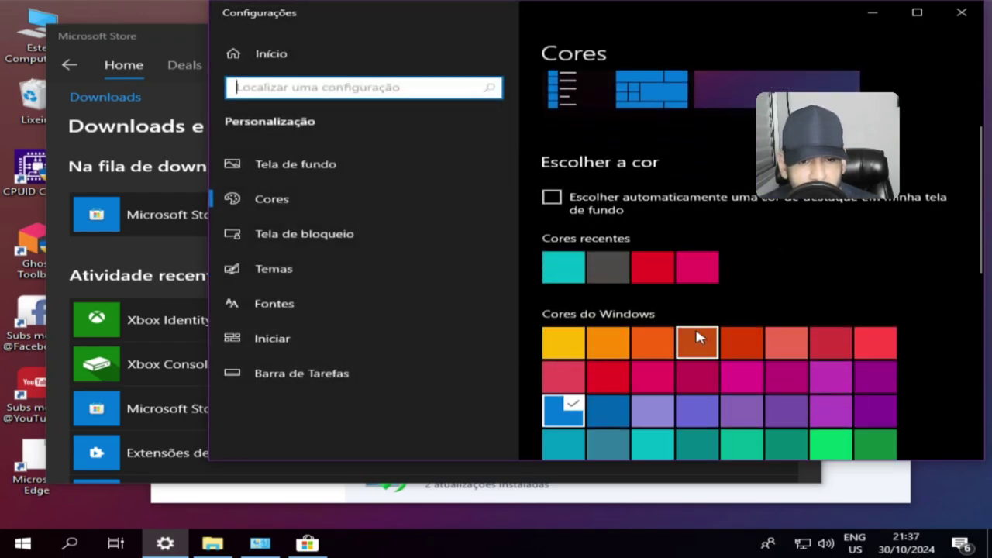
scroll(682, 345, "down", 2)
scroll(679, 345, "down", 3)
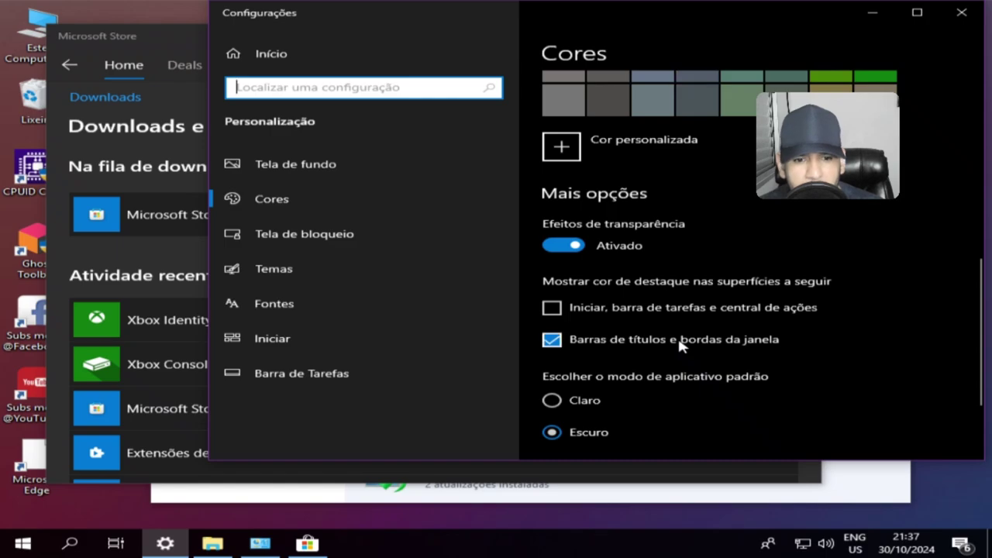
scroll(679, 341, "down", 1)
scroll(654, 345, "down", 1)
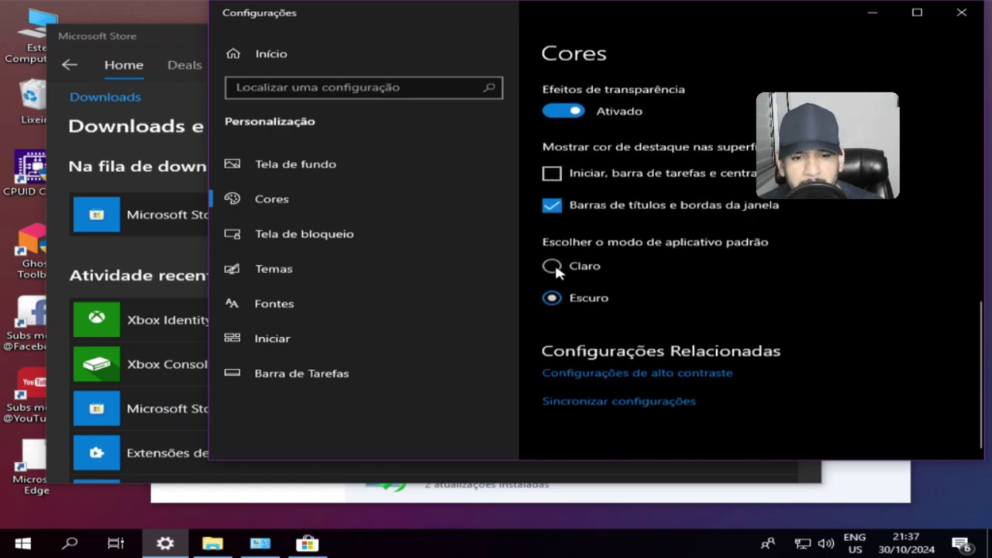
Step: Switch the default app mode to Claro, and return it to Escuro
left_click(552, 266)
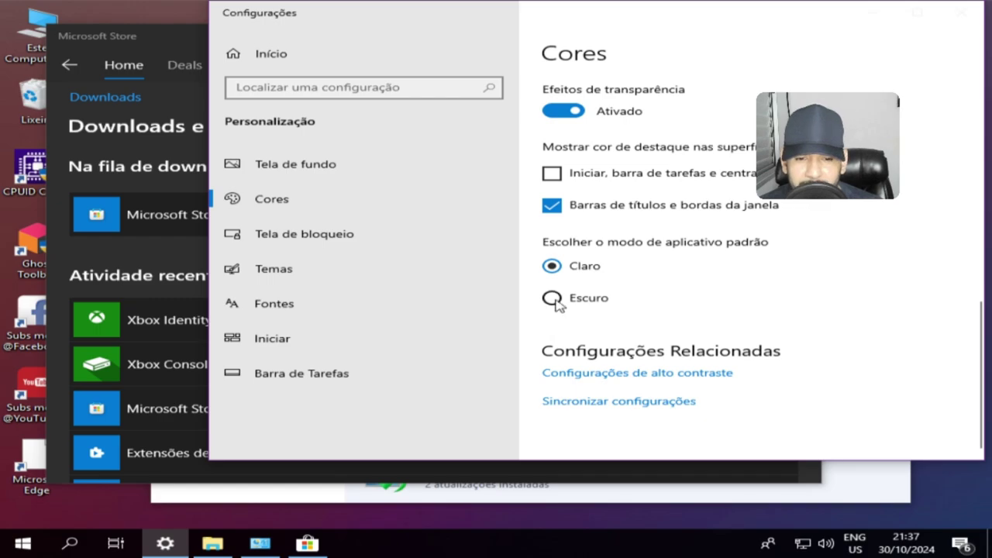
left_click(558, 297)
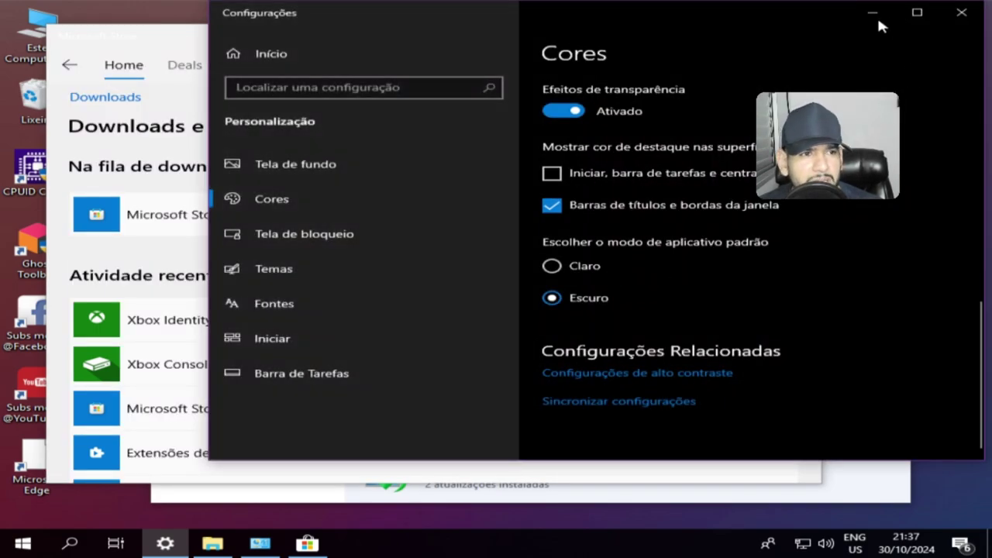
Step: Minimize Configurações and install the queued update for Microsoft Store from Downloads e atualizações
left_click(874, 13)
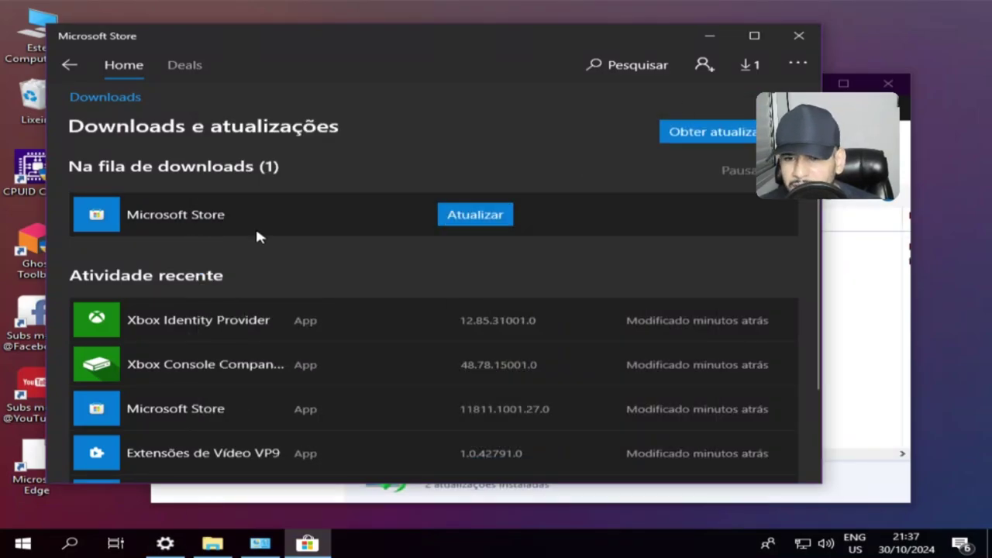
left_click(456, 224)
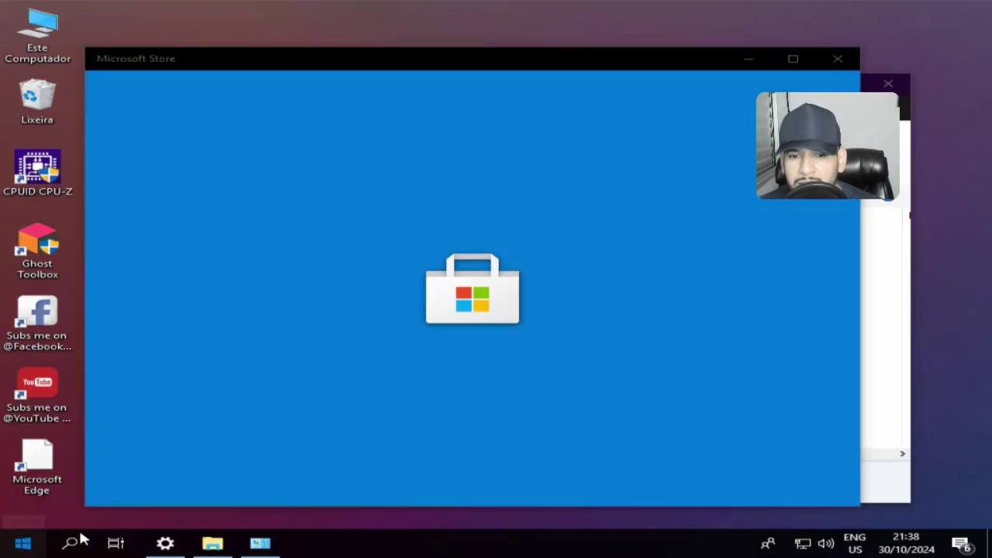
left_click(22, 545)
Step: Switch to the Control Panel window, view the installed programs with their size and version, and close it
left_click(882, 264)
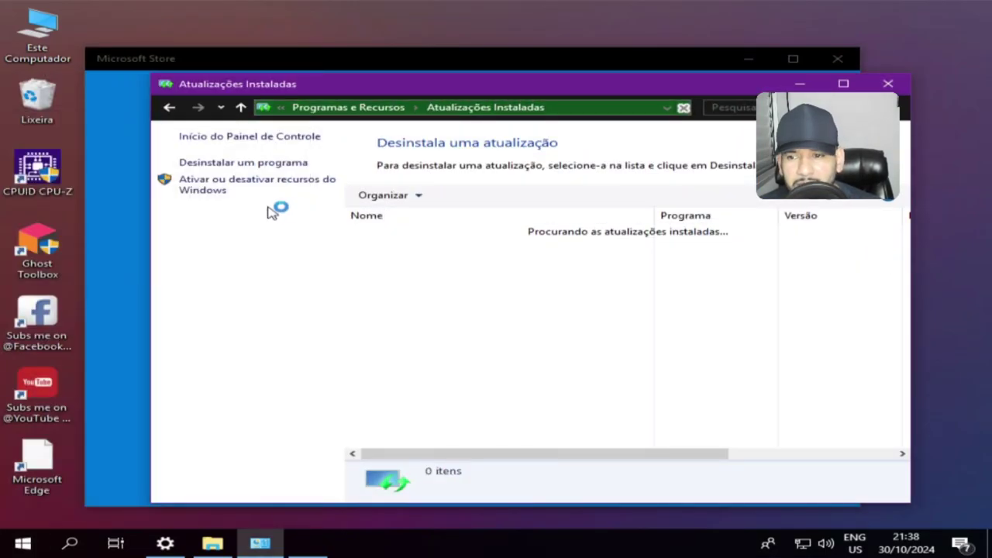
left_click(258, 164)
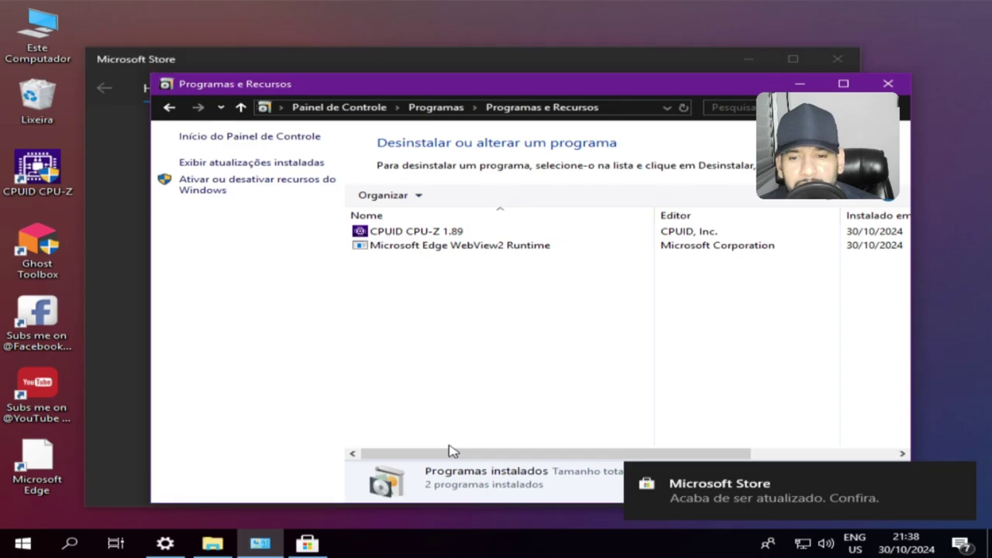
left_click_drag(453, 455, 671, 461)
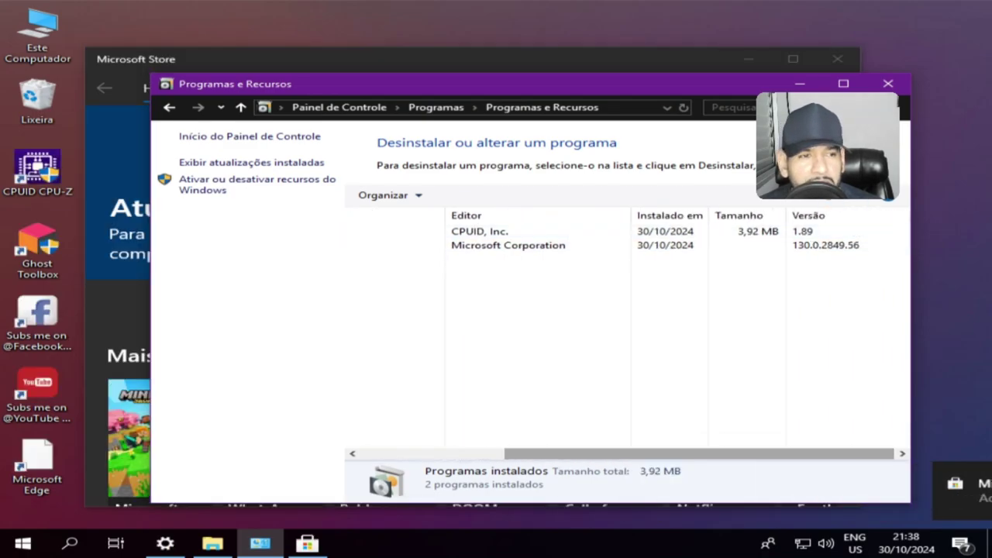
key("alt+F4")
Step: Open the WhatsApp page from Mais populares in Microsoft Store and view its details
scroll(259, 306, "down", 2)
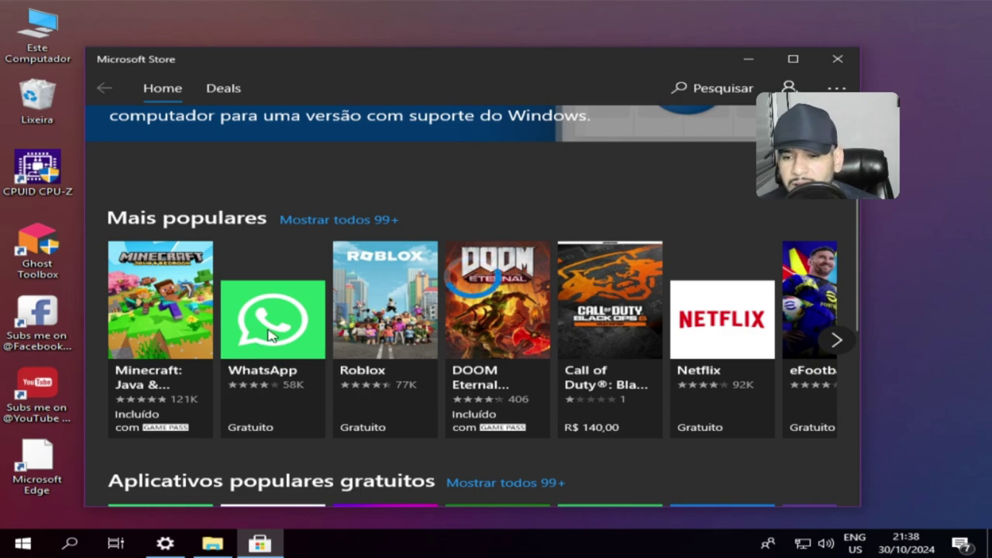
left_click(264, 390)
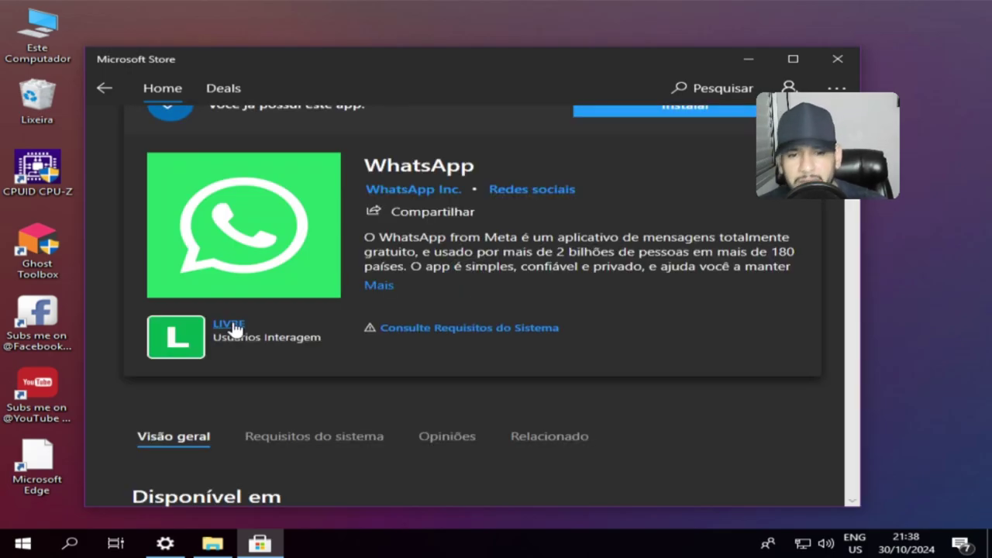
scroll(445, 341, "up", 1)
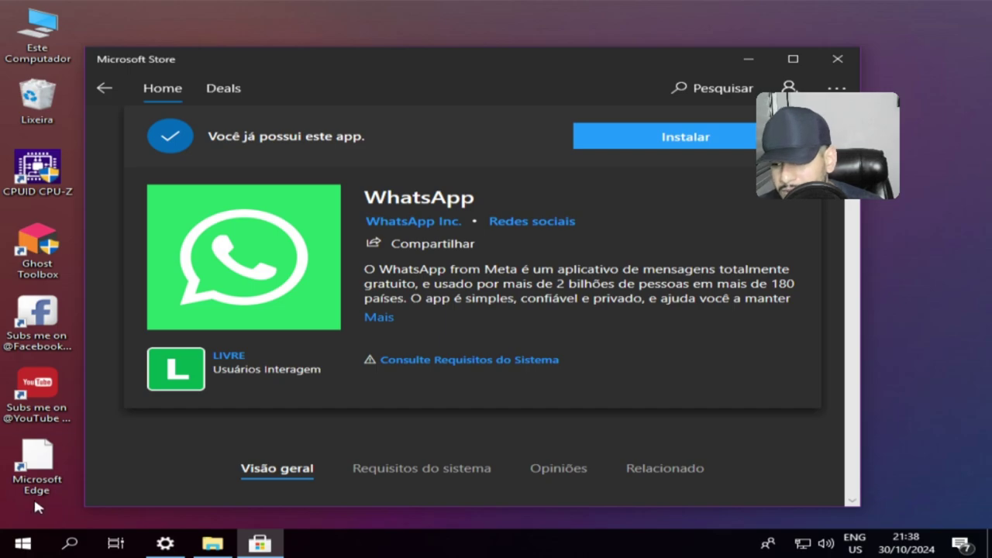
Step: Look through the installed apps in the Start menu, including the contents of Acessórios do Windows
left_click(23, 544)
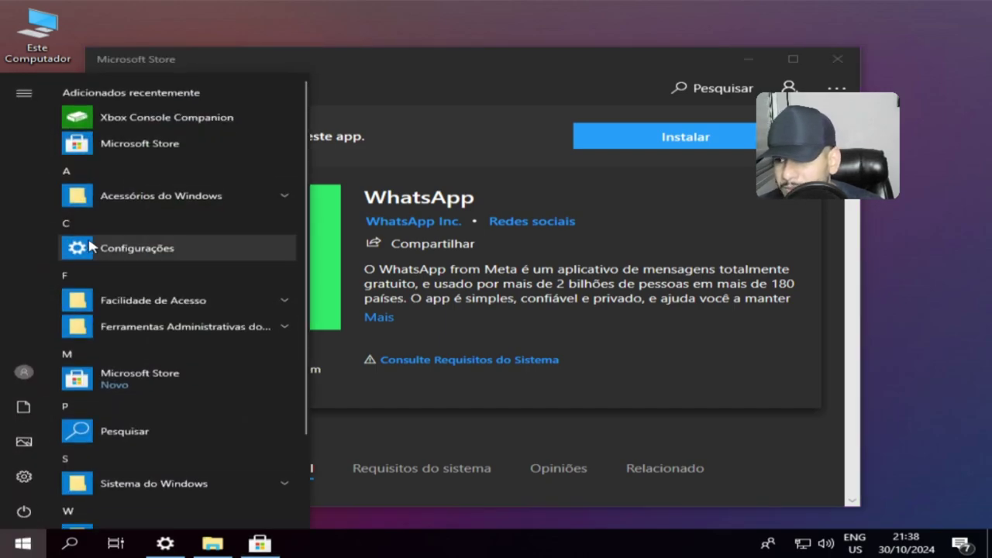
scroll(170, 205, "down", 2)
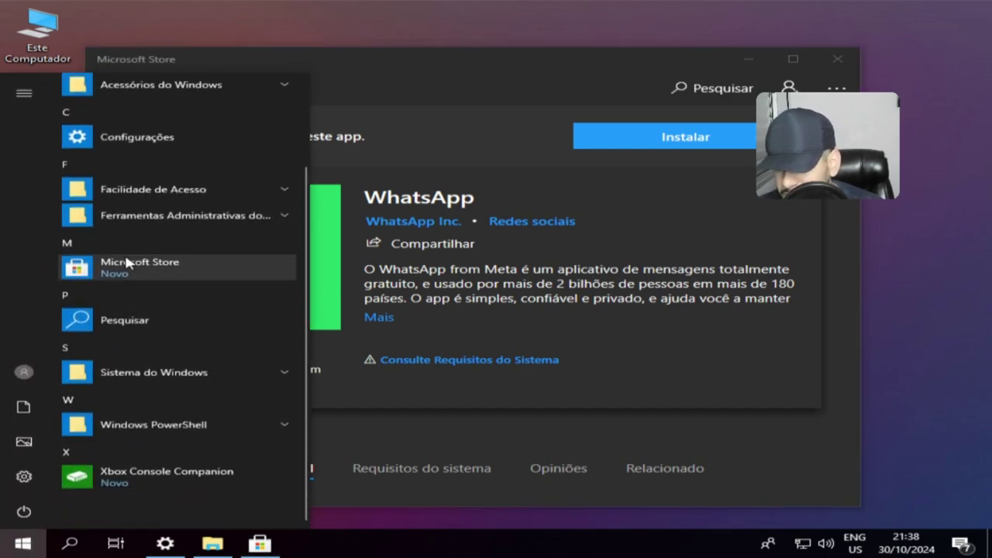
scroll(124, 233, "up", 1)
scroll(124, 229, "up", 1)
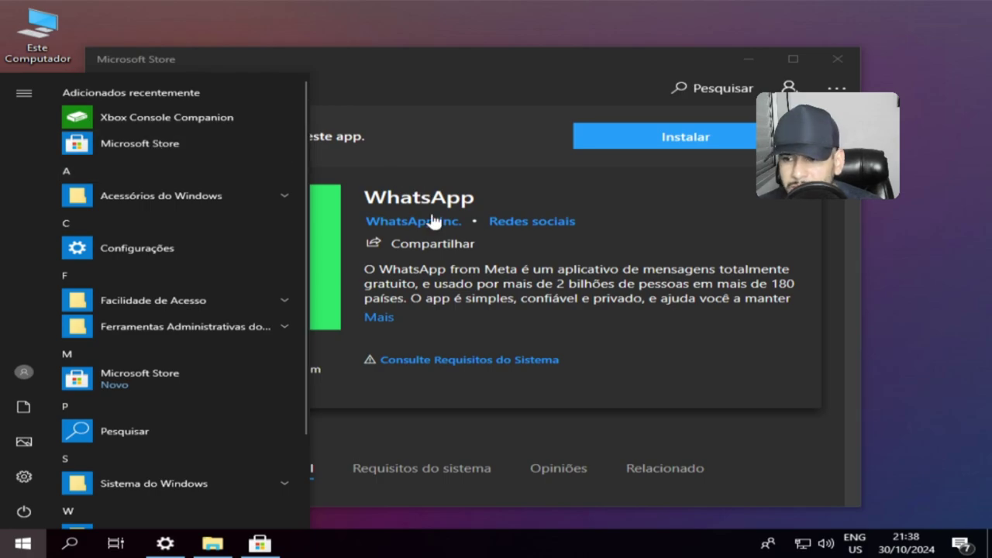
left_click(256, 194)
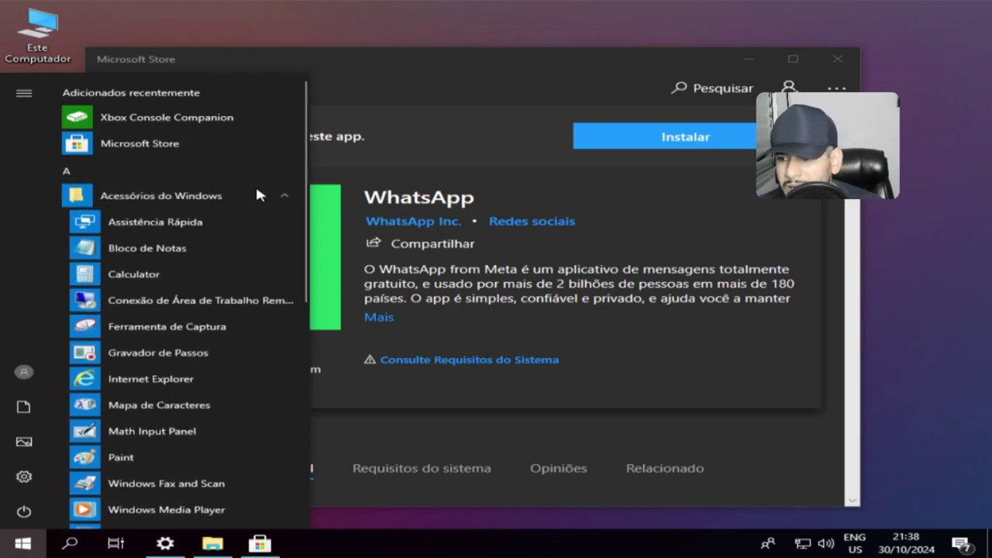
left_click(499, 165)
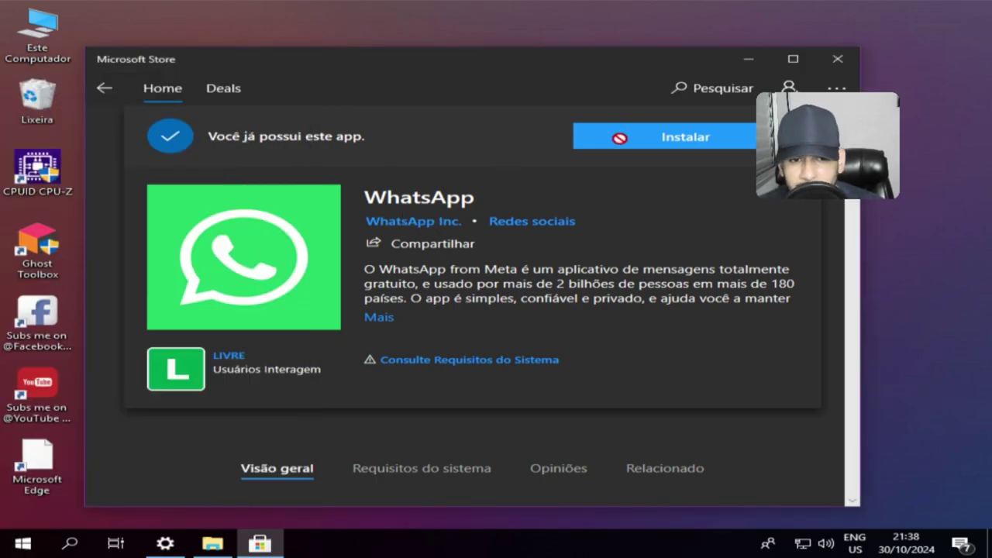
Step: View the recent activity in the Microsoft Store downloads and look through the offers in Deals
left_click(836, 88)
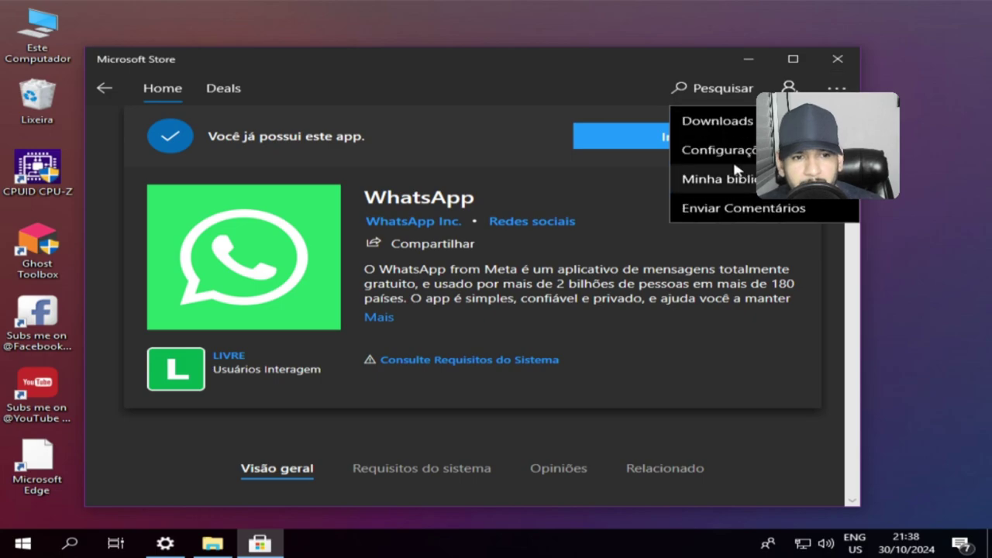
left_click(717, 121)
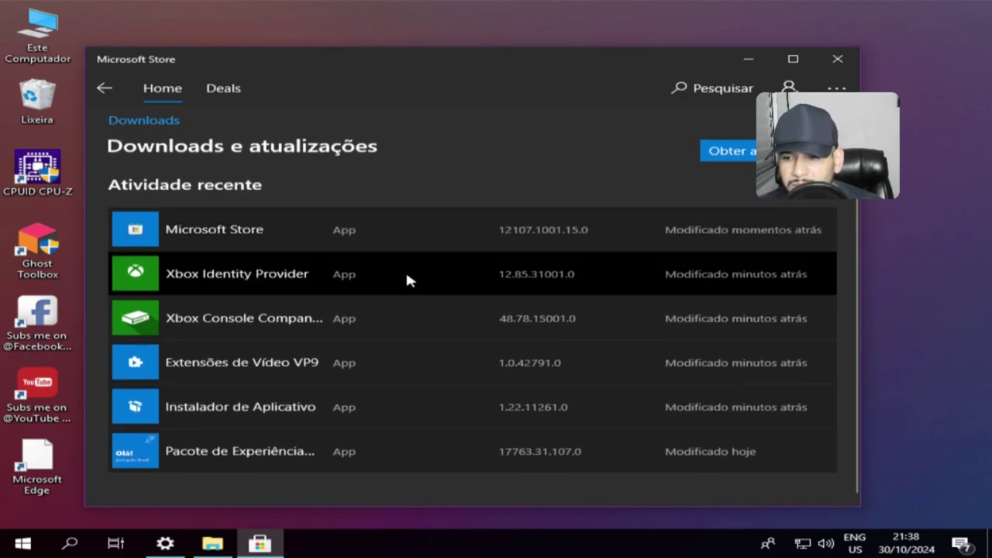
left_click(186, 87)
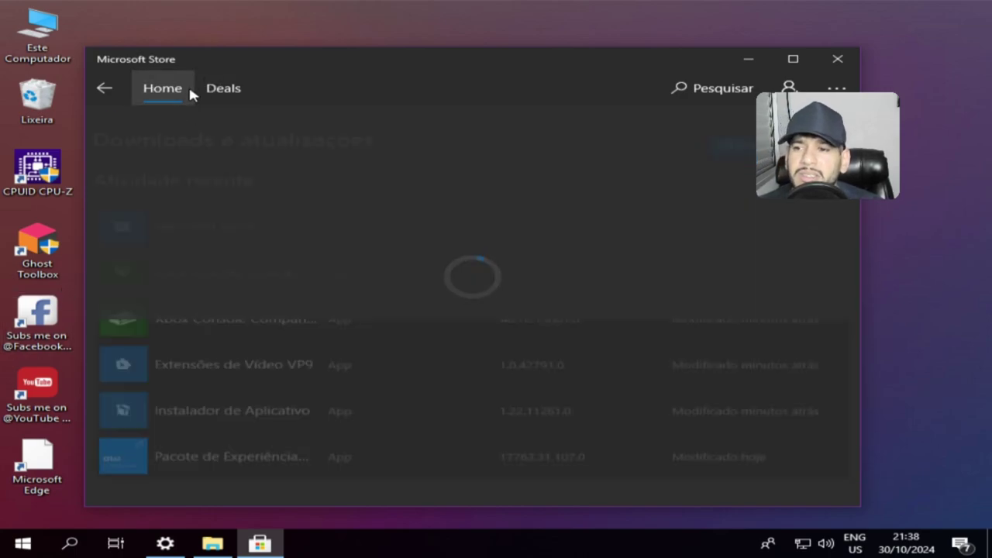
left_click(223, 87)
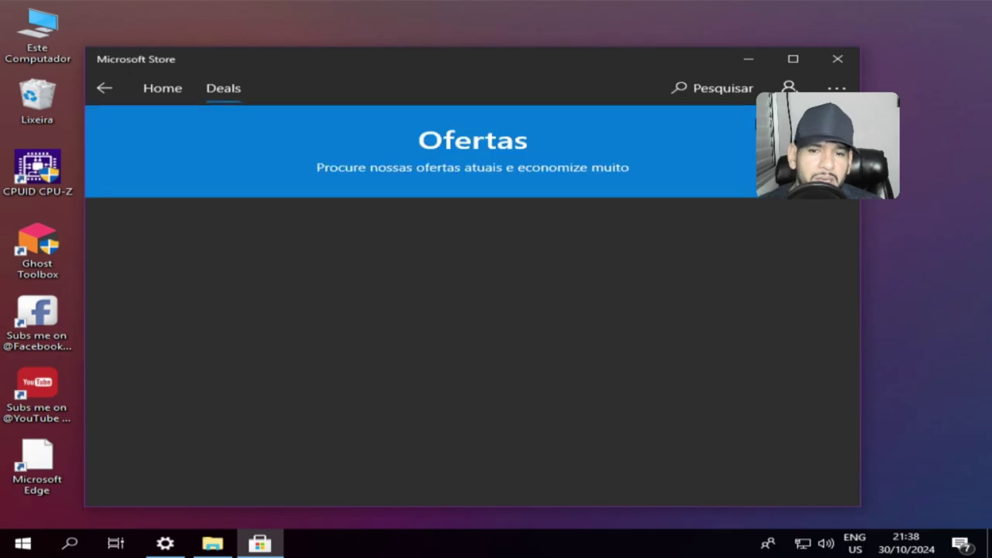
scroll(529, 232, "down", 3)
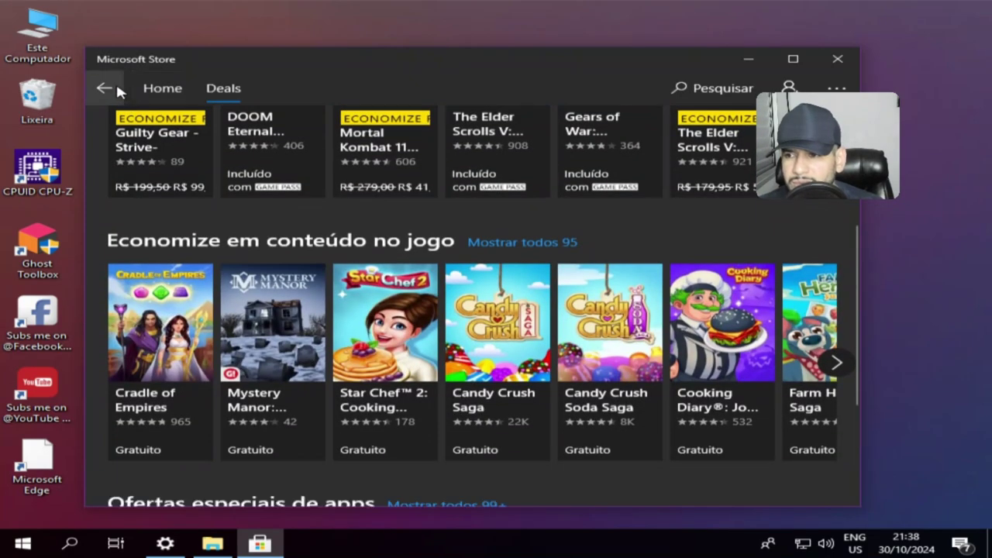
Step: Return to the Store home page and reopen the WhatsApp page, reloading it
left_click(104, 87)
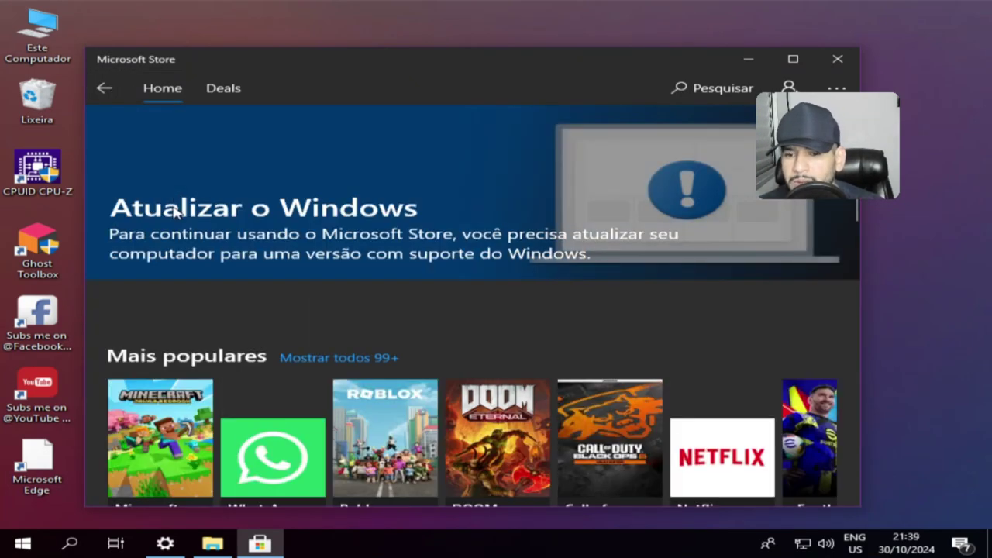
scroll(314, 207, "down", 3)
left_click(298, 211)
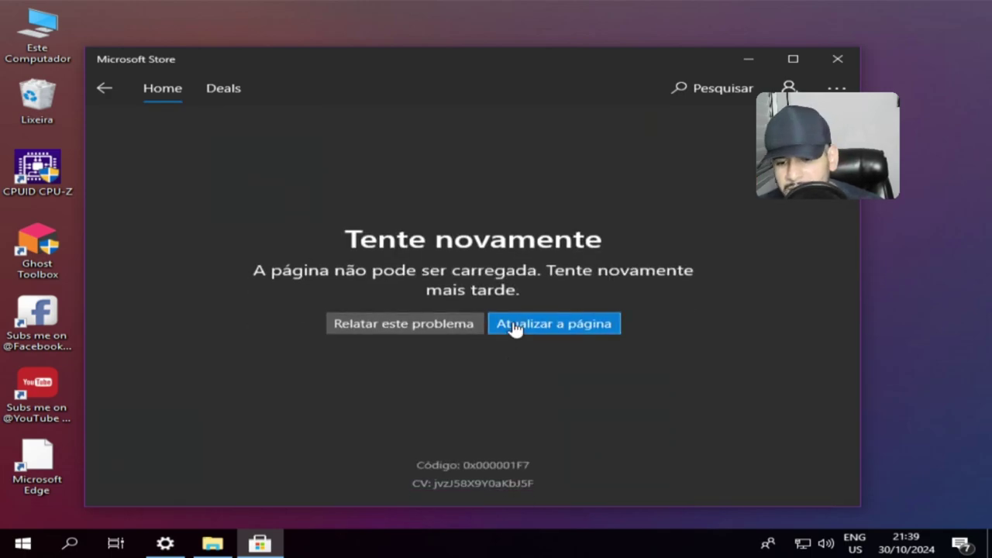
left_click(514, 326)
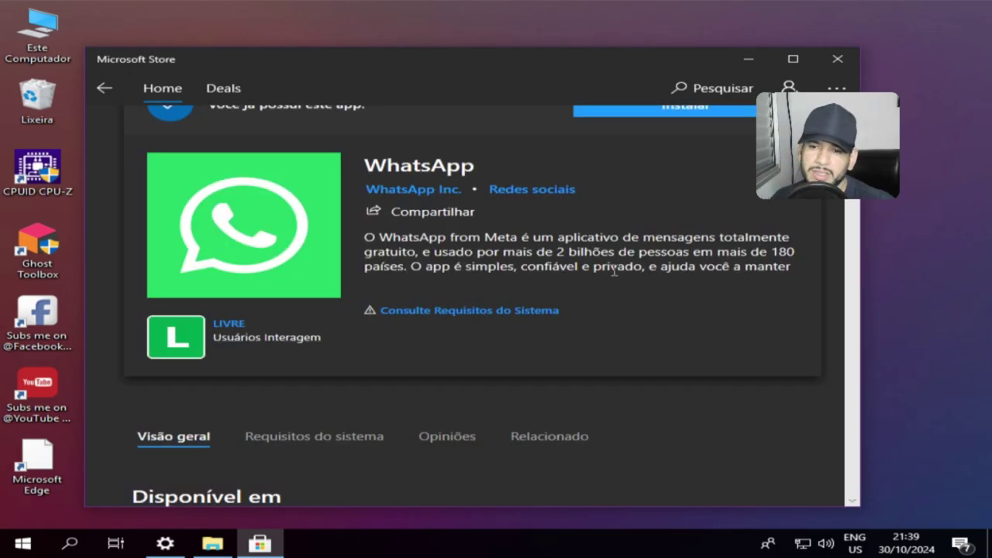
Step: Check WhatsApp's operating system and architecture requirements, and close Microsoft Store
scroll(624, 121, "up", 1)
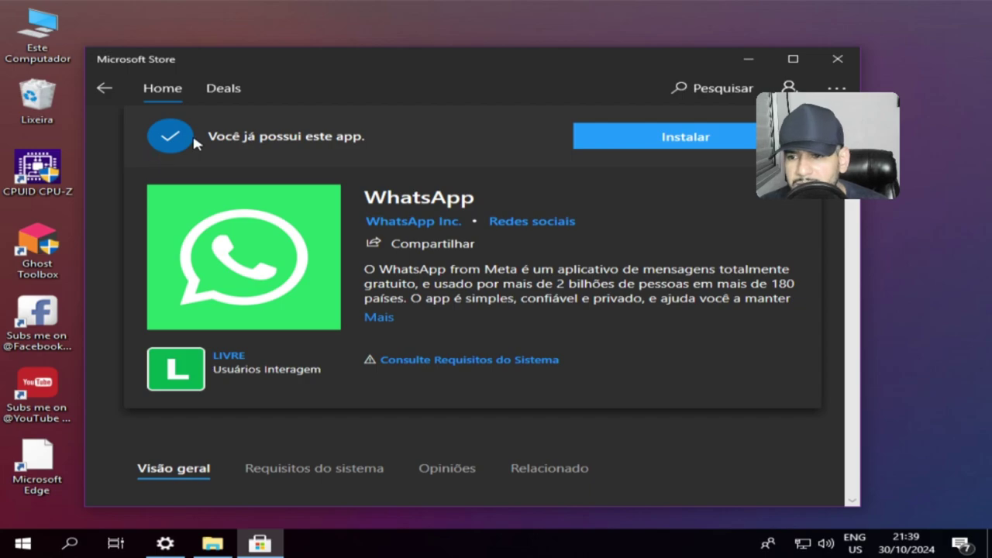
scroll(461, 359, "down", 3)
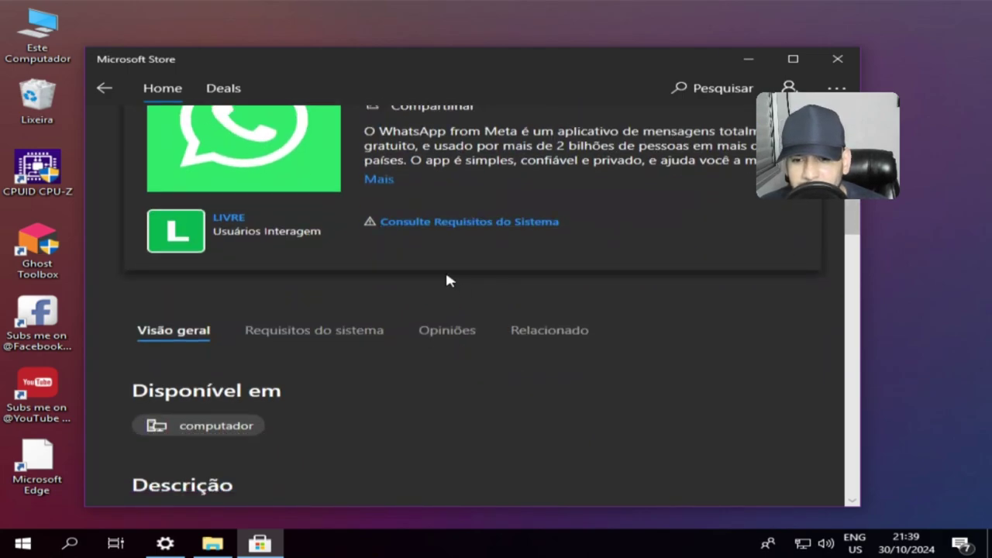
left_click(491, 227)
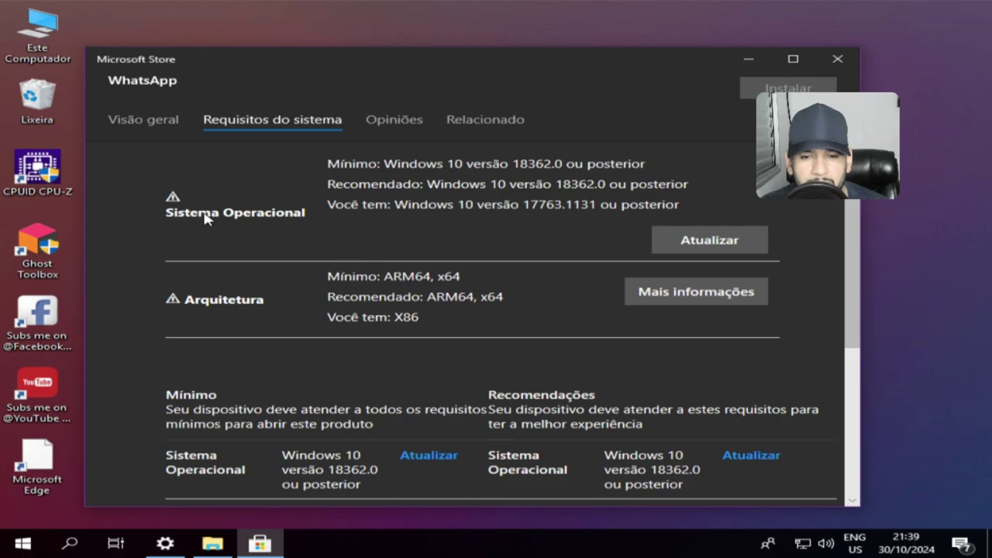
left_click(851, 65)
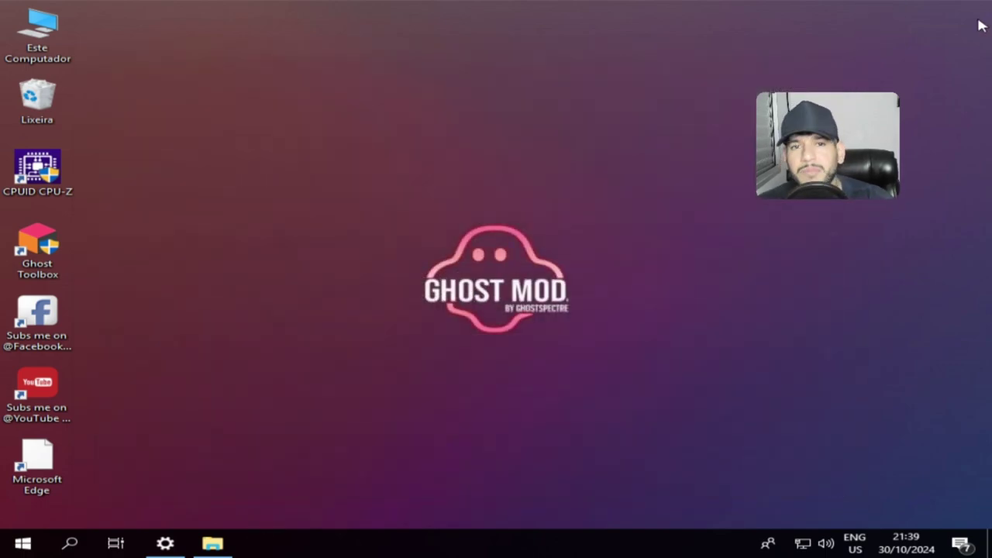